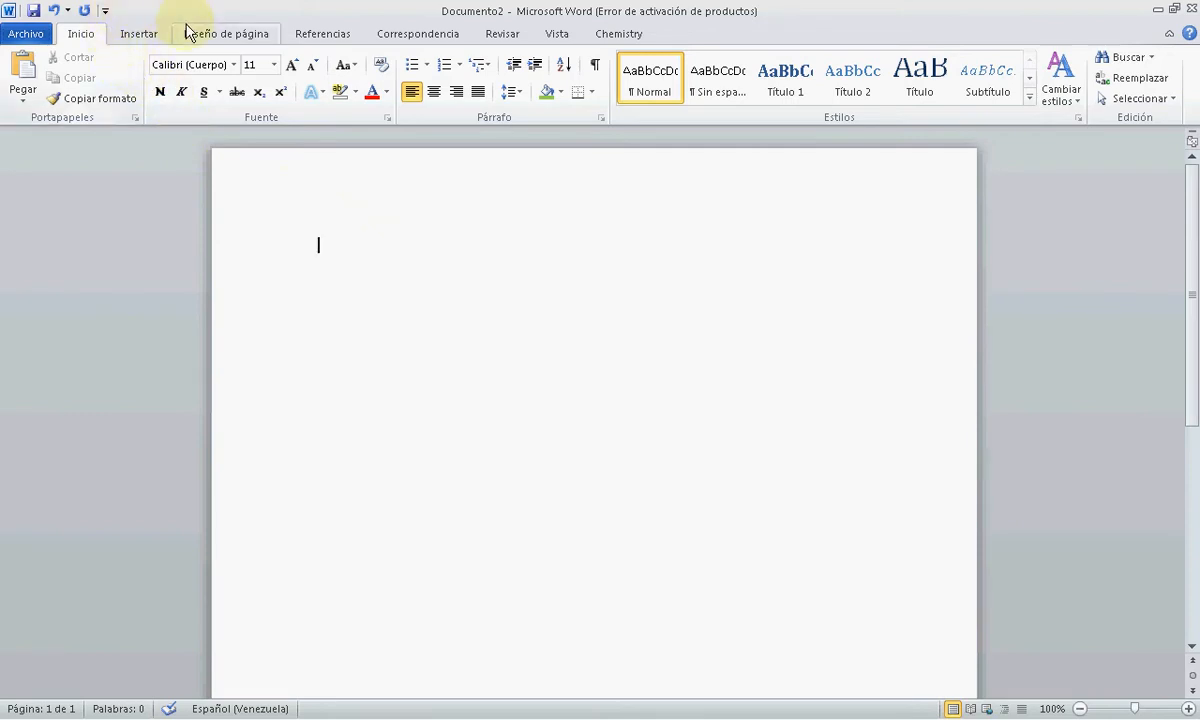
Step: Insert a table with five columns and five rows into the blank document
click(141, 36)
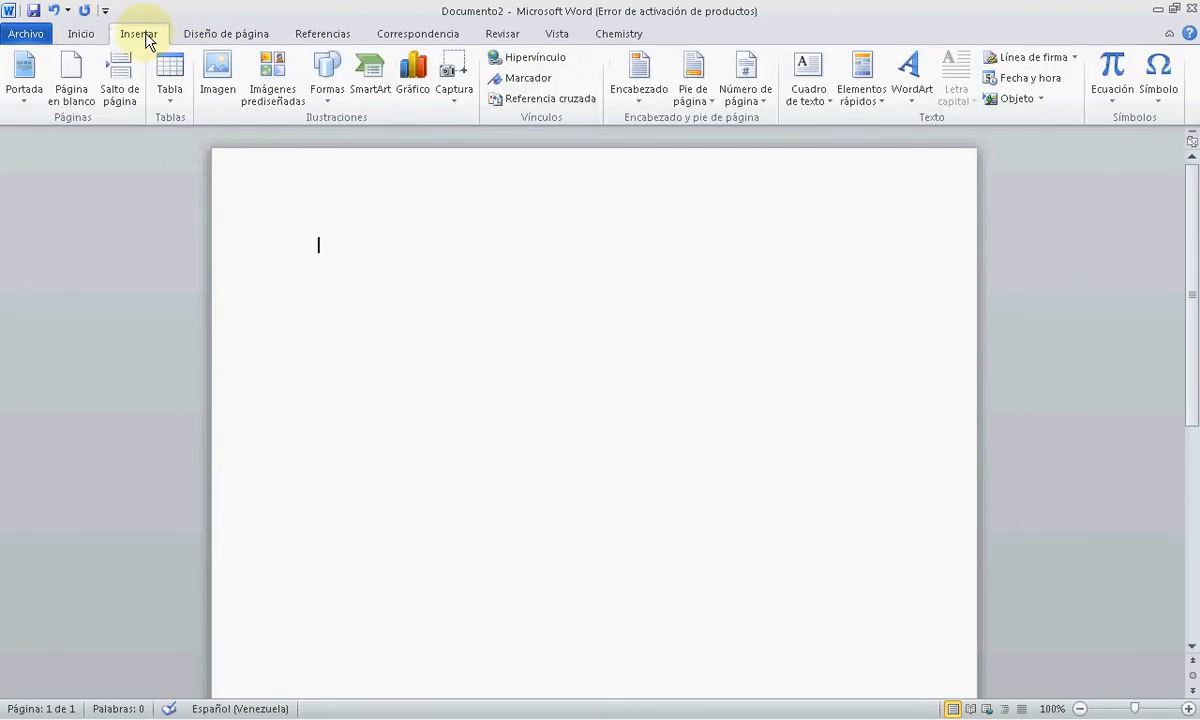
click(172, 100)
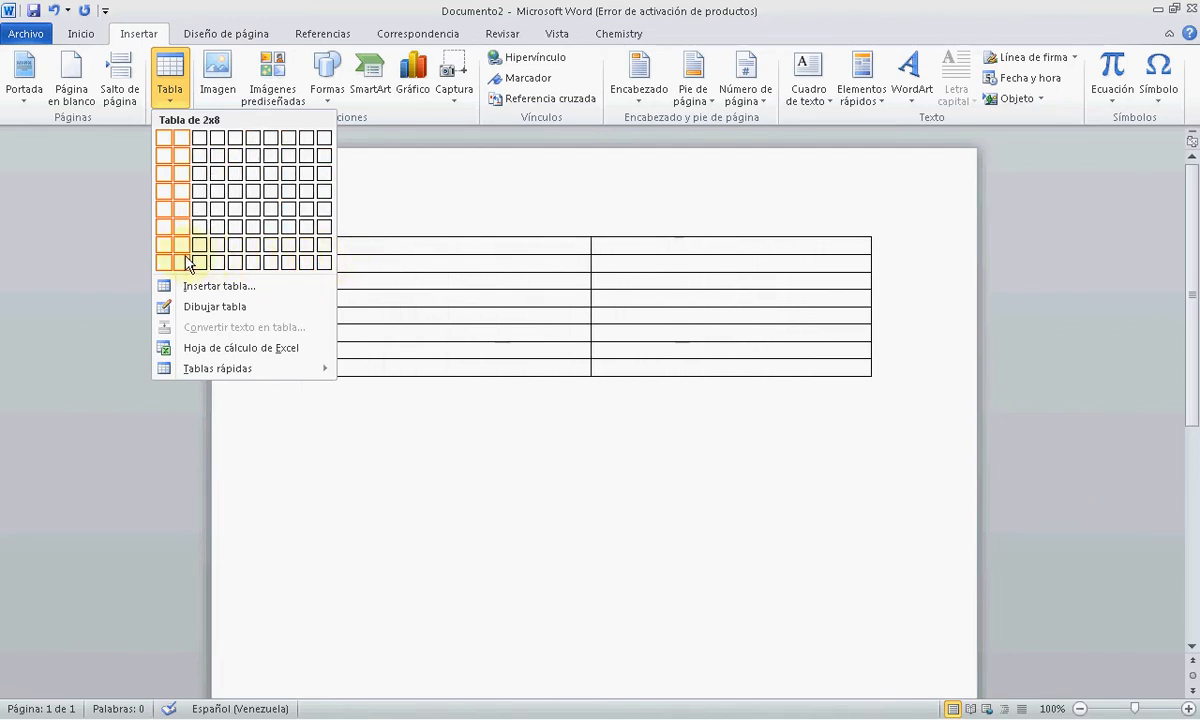
click(236, 214)
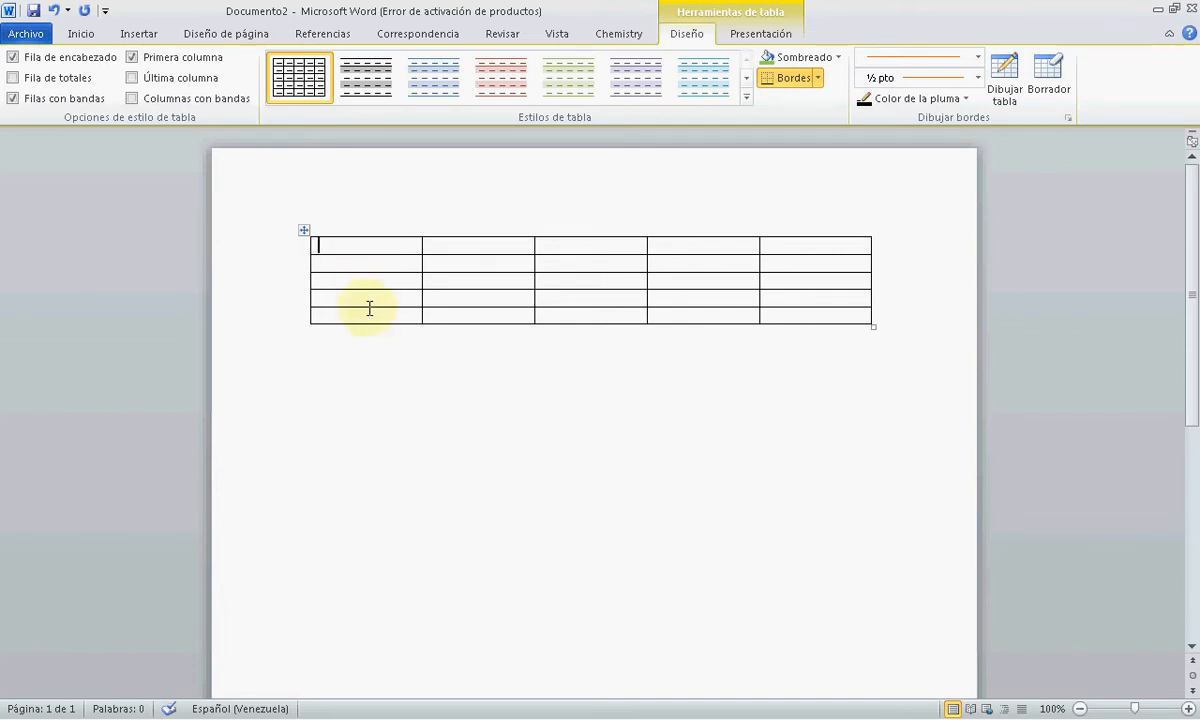
Step: Select the table's first column, third column, first row and third row one after another
drag(376, 250, 370, 316)
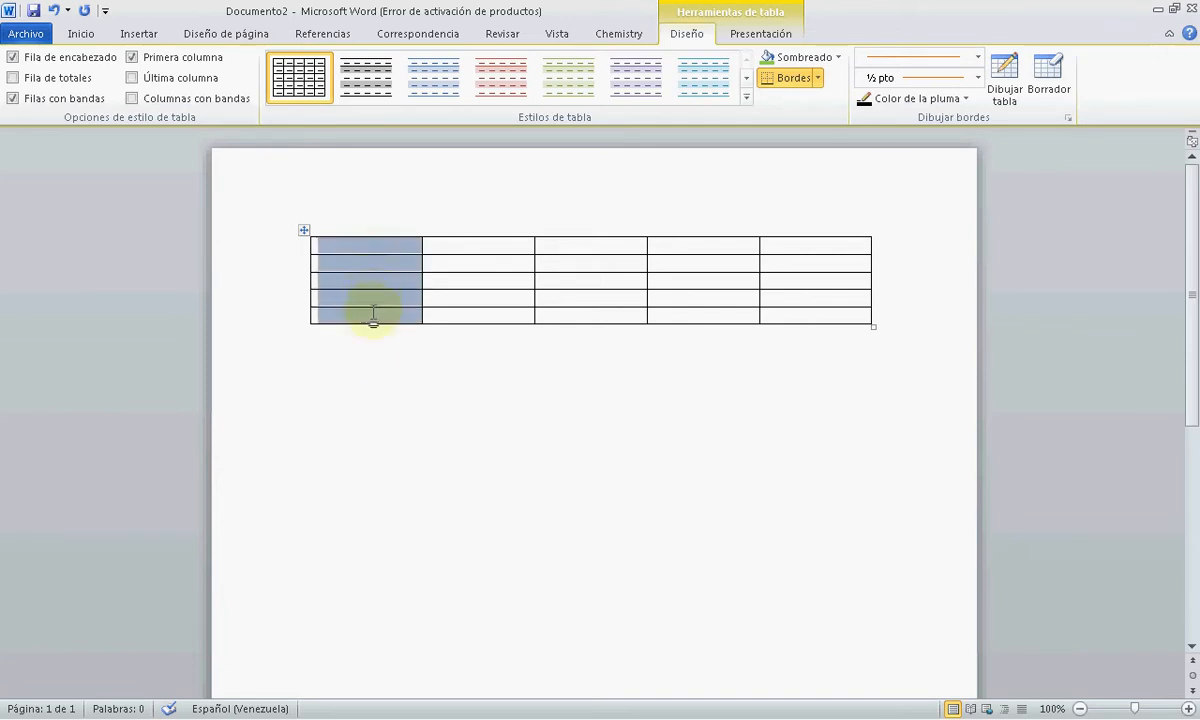
drag(581, 244, 560, 356)
click(548, 415)
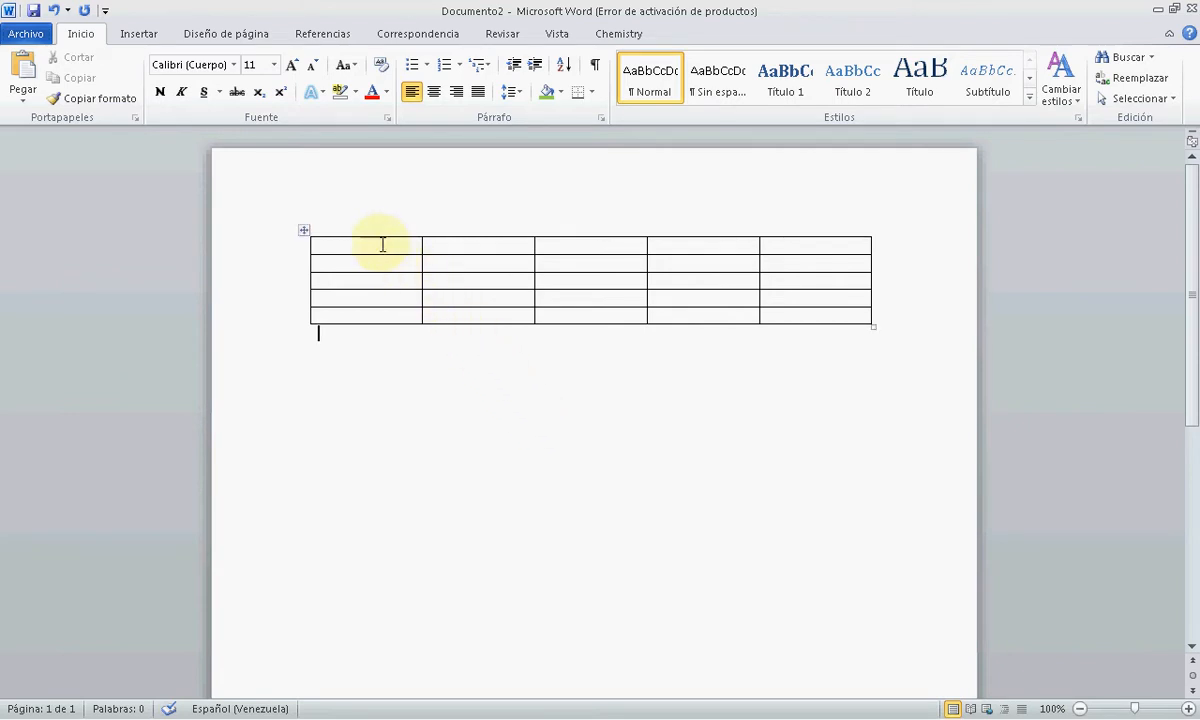
drag(383, 244, 816, 243)
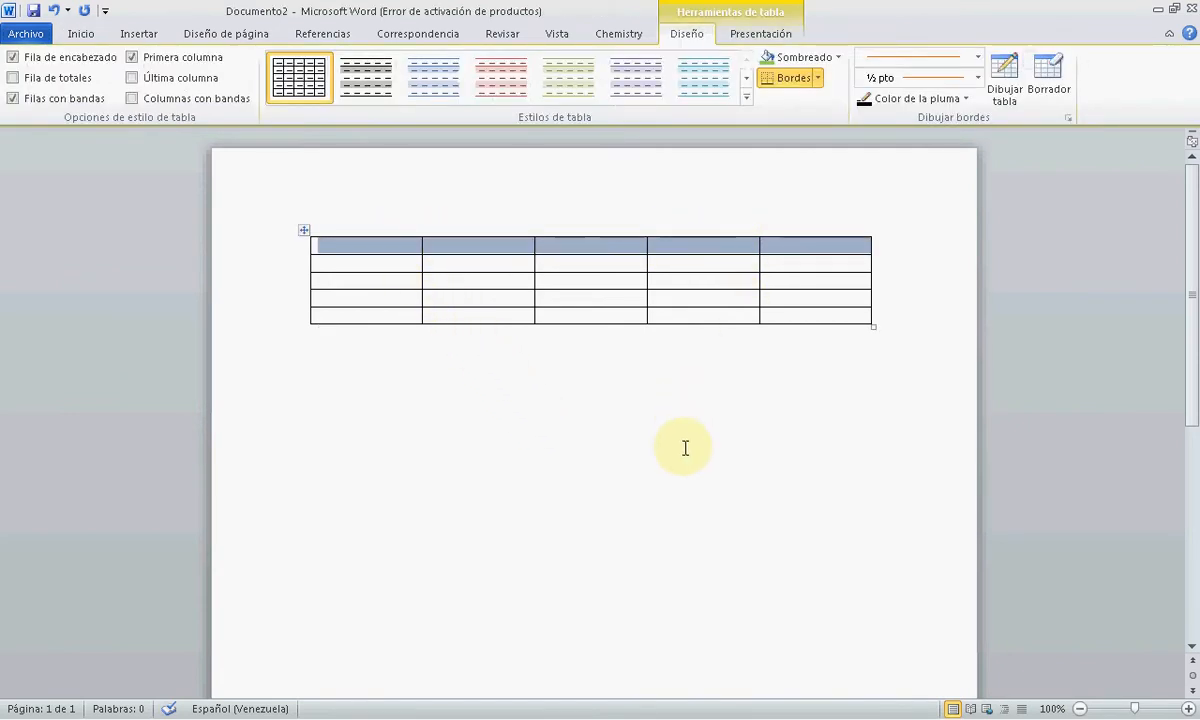
drag(388, 280, 772, 279)
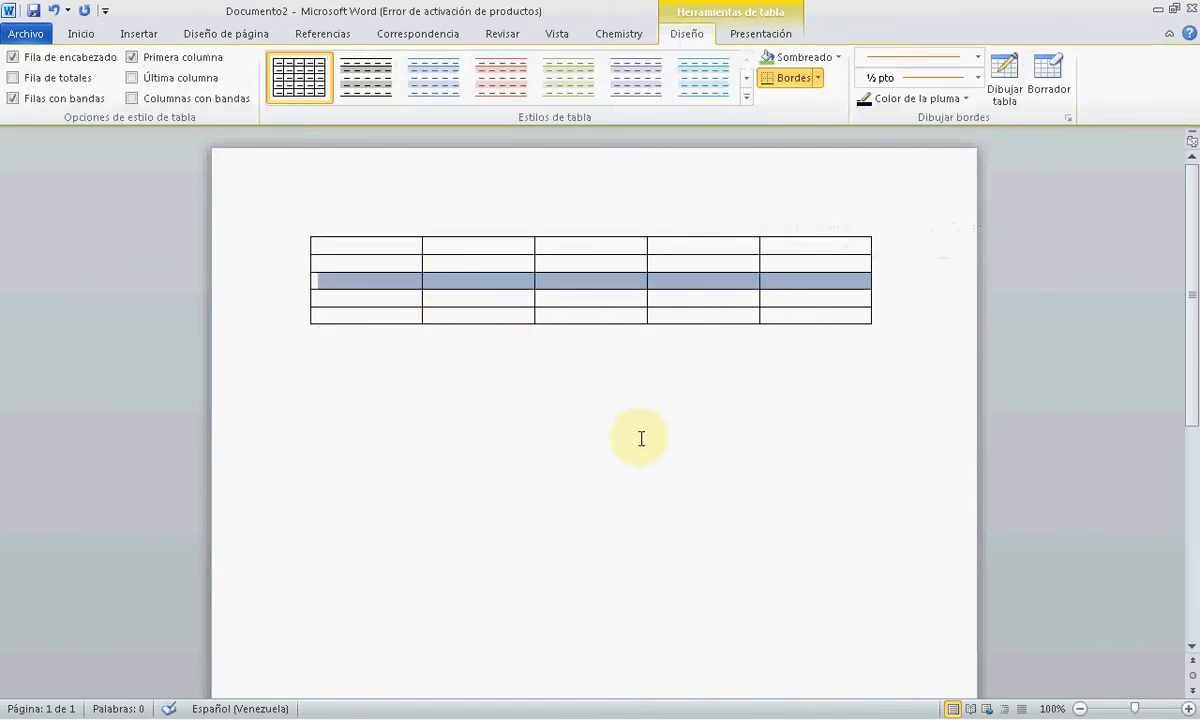
Step: Select the entire five-by-five table and delete it from the document
click(304, 231)
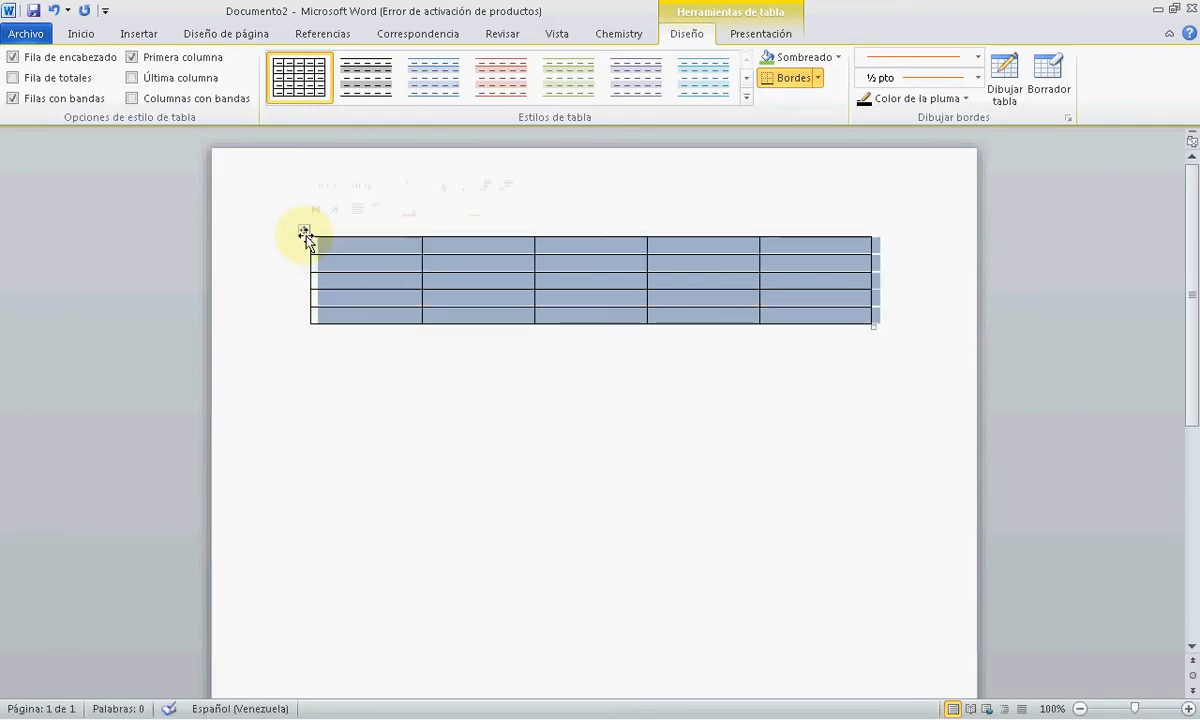
click(346, 257)
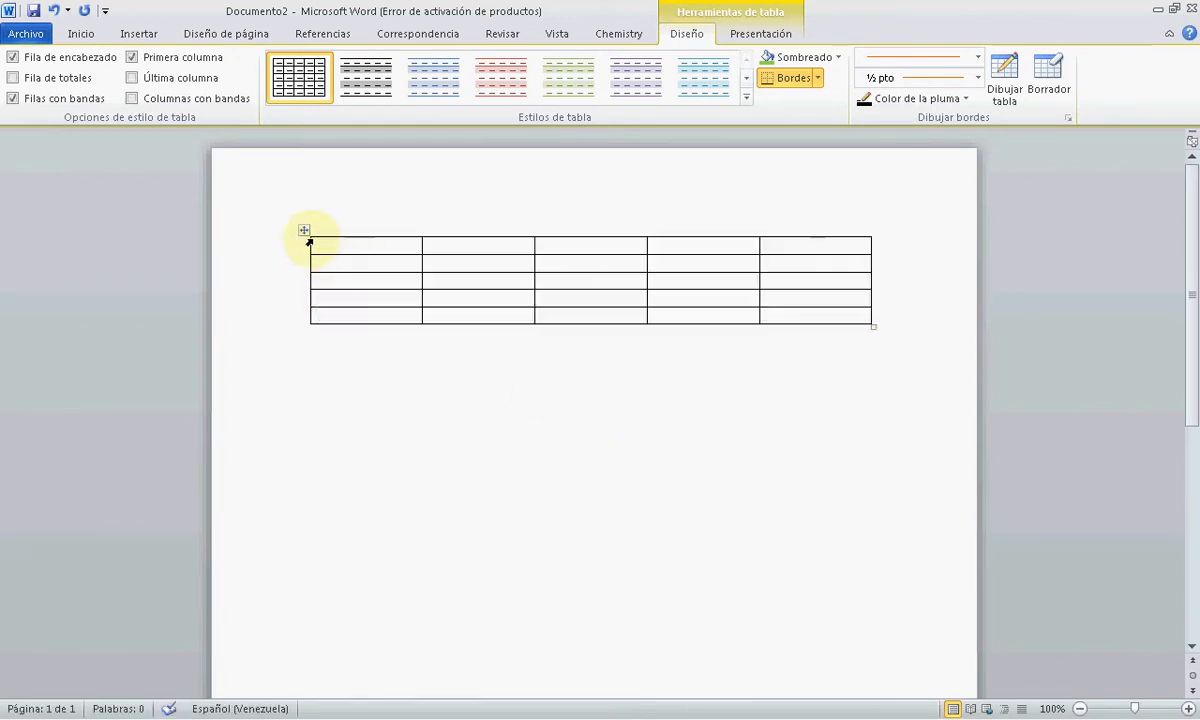
click(304, 231)
key(BackSpace)
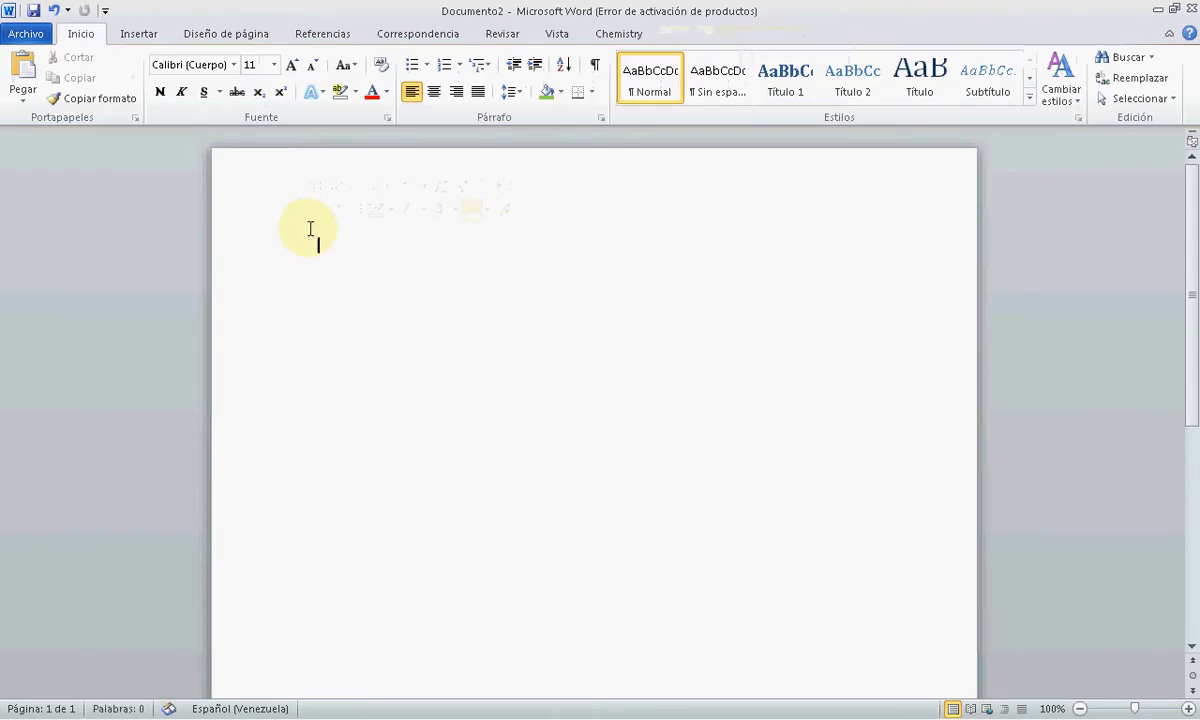
Step: Insert a table with four columns and three rows using the size grid
click(147, 42)
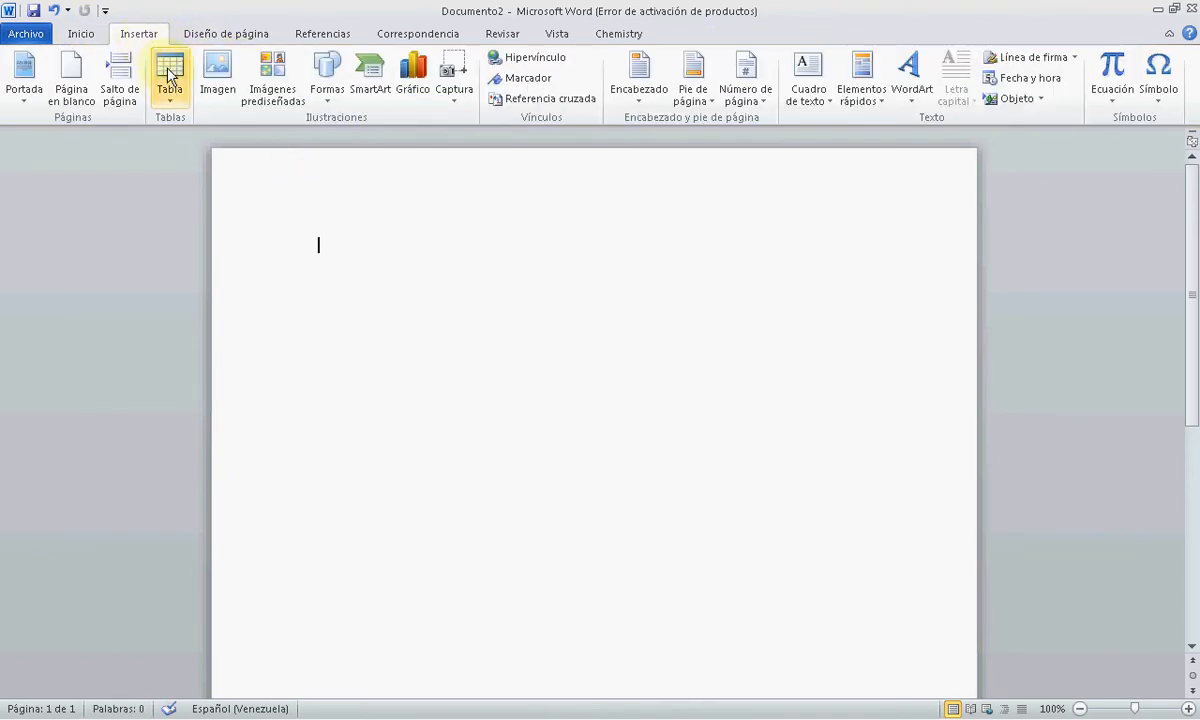
click(170, 100)
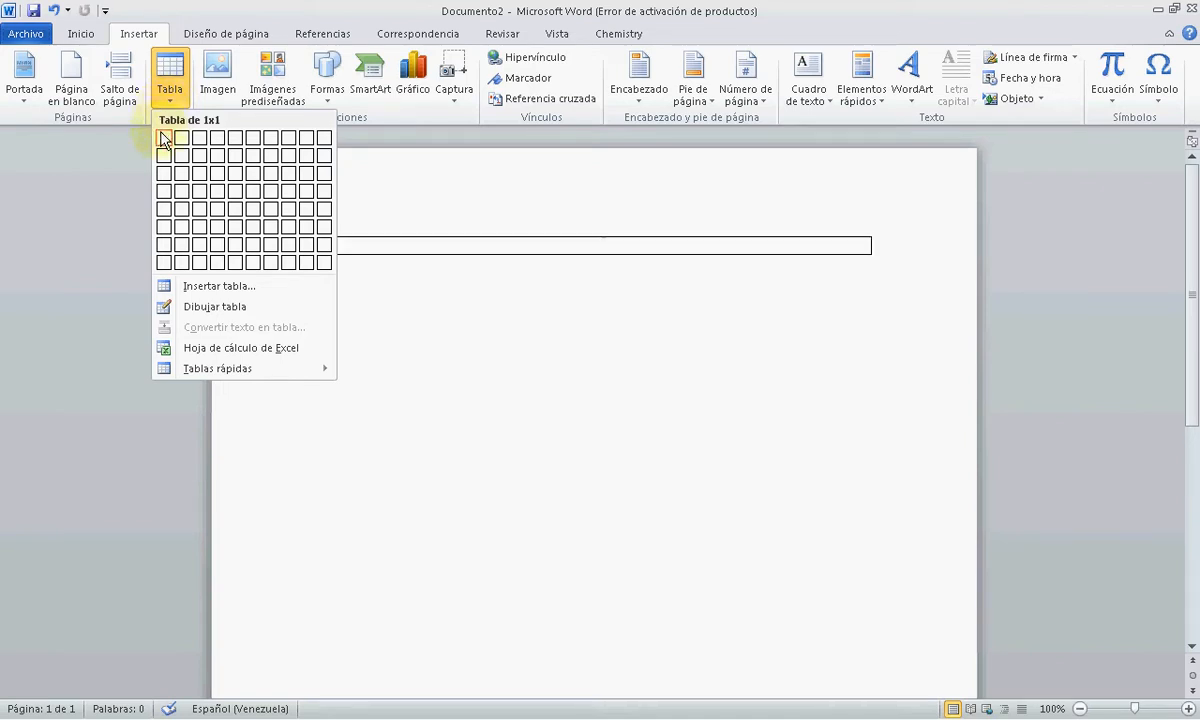
click(222, 181)
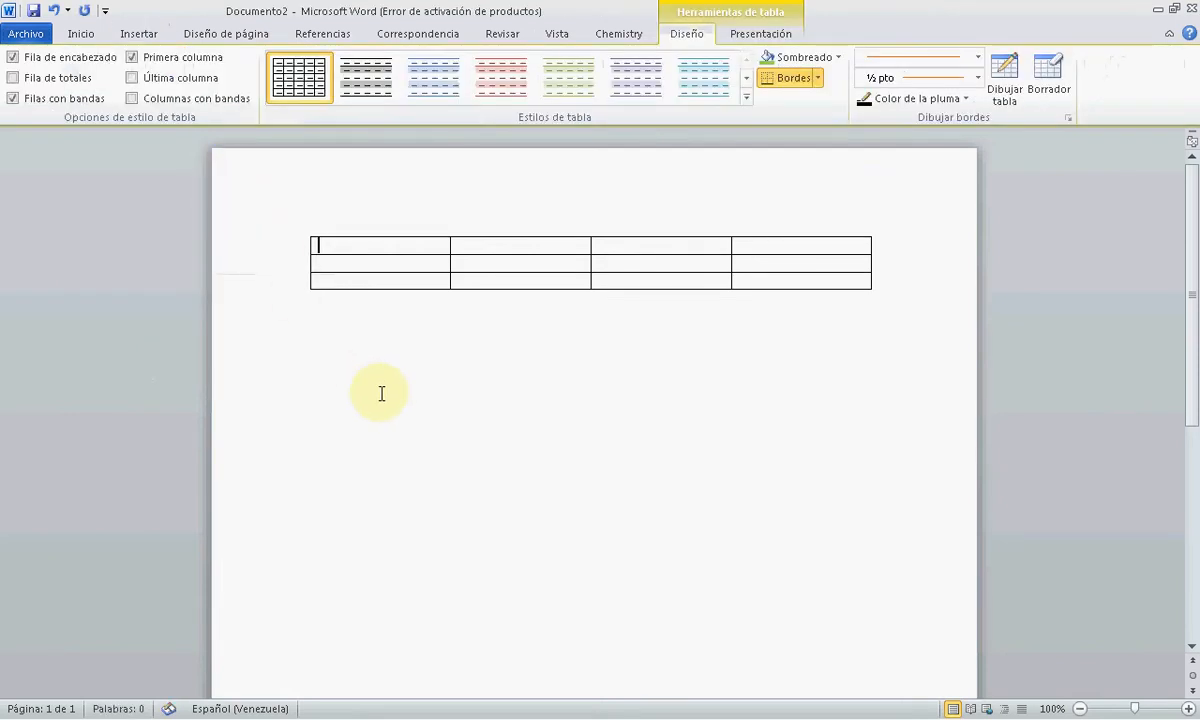
click(381, 393)
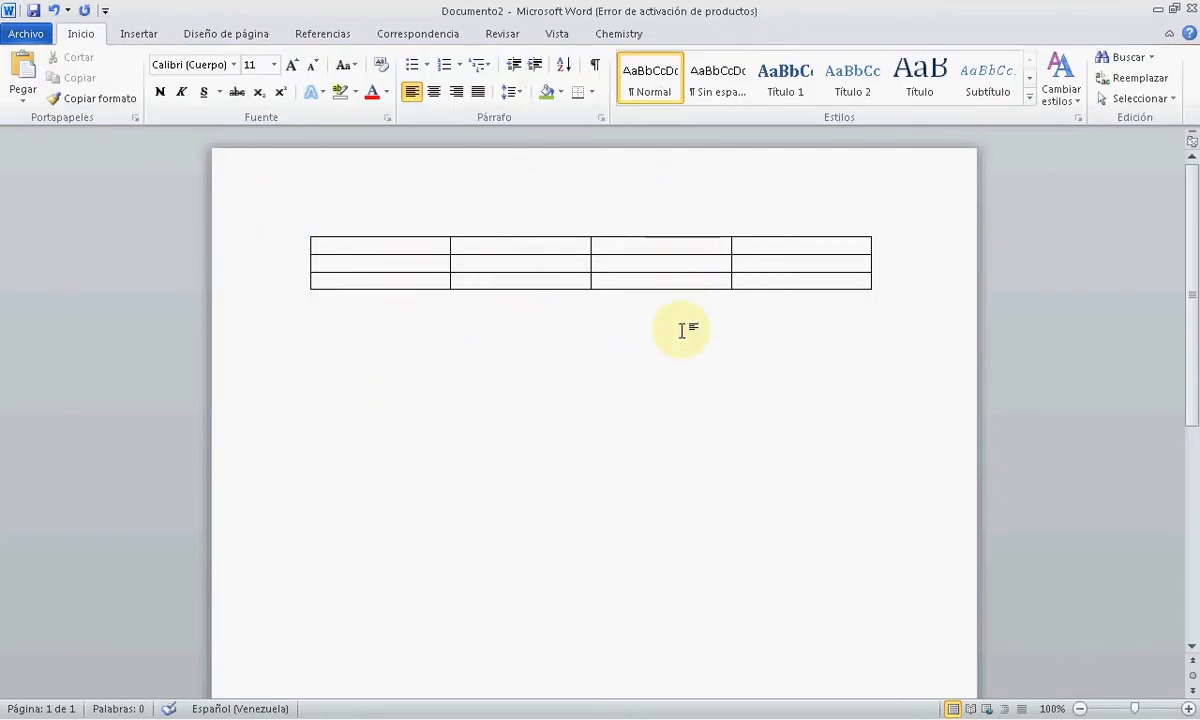
drag(793, 244, 415, 276)
click(452, 402)
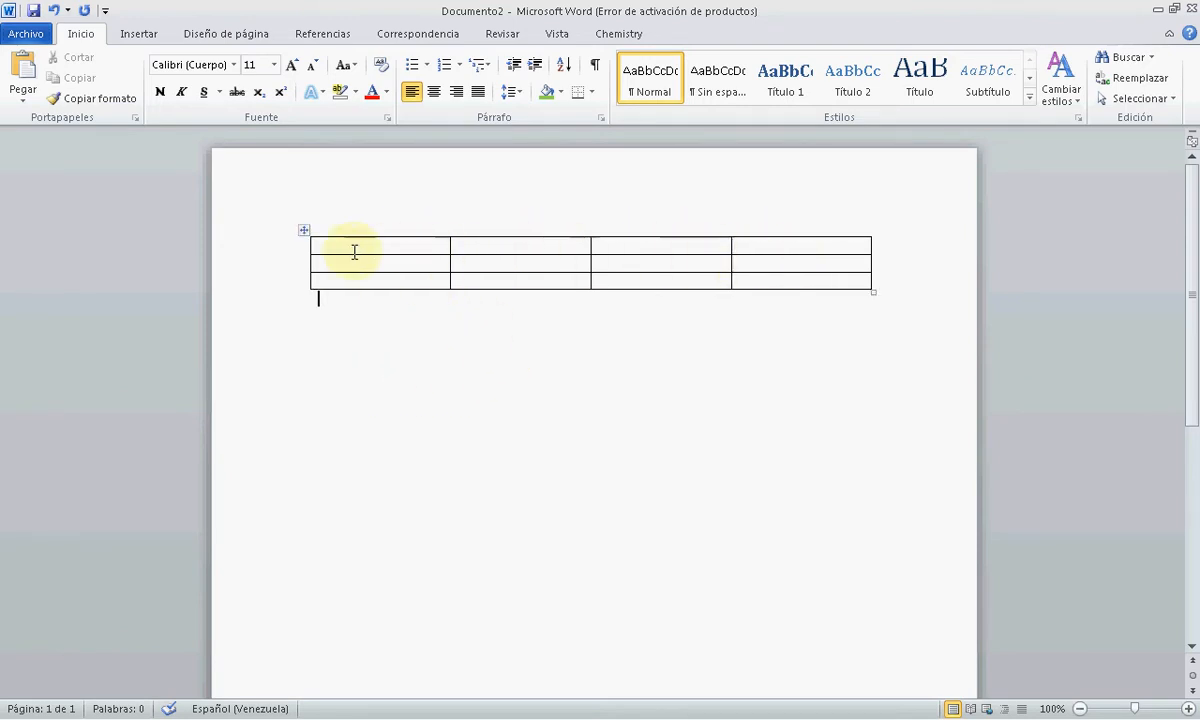
Step: Delete the entire table of four columns and three rows
click(303, 233)
click(302, 233)
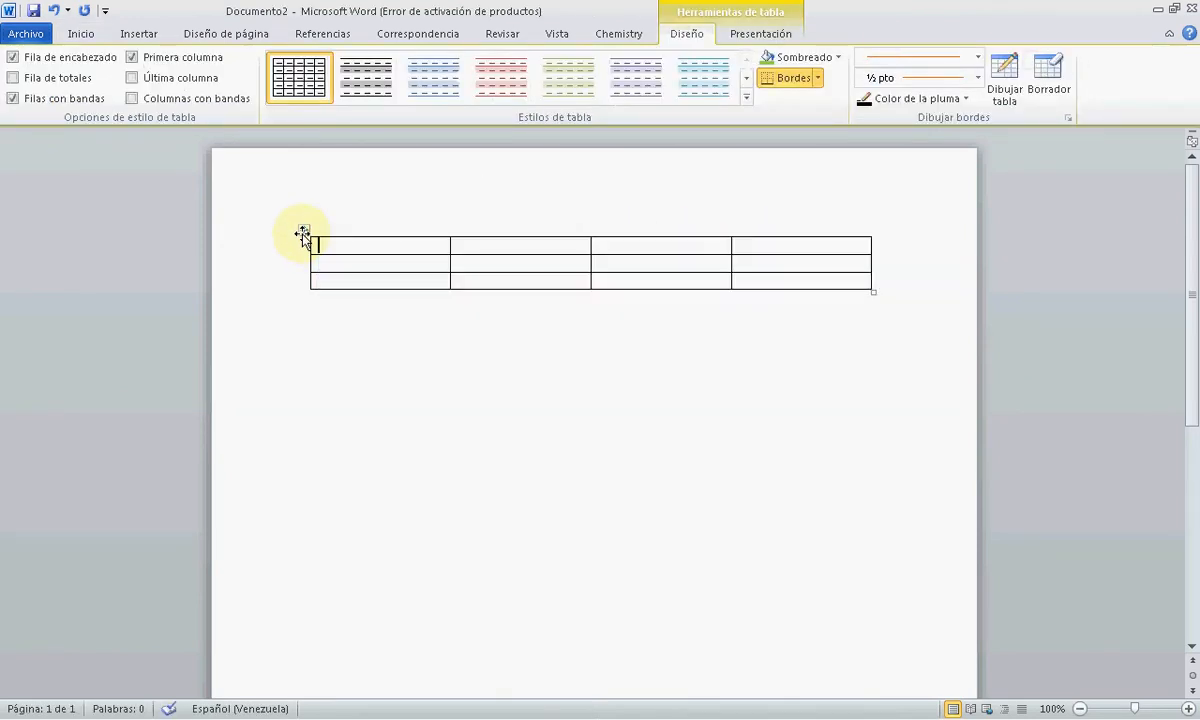
click(302, 233)
key(BackSpace)
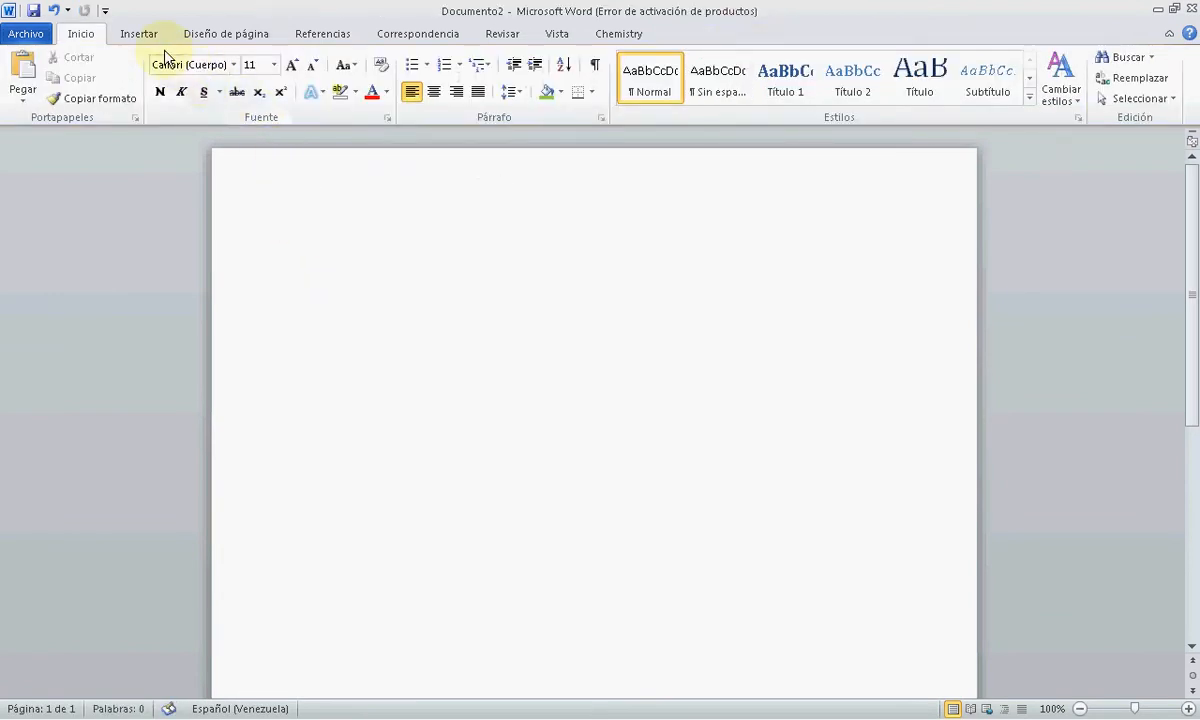
Step: Insert a table with 7 columns and 5 rows by specifying its dimensions, keeping the fixed column width automatic
click(140, 36)
click(170, 95)
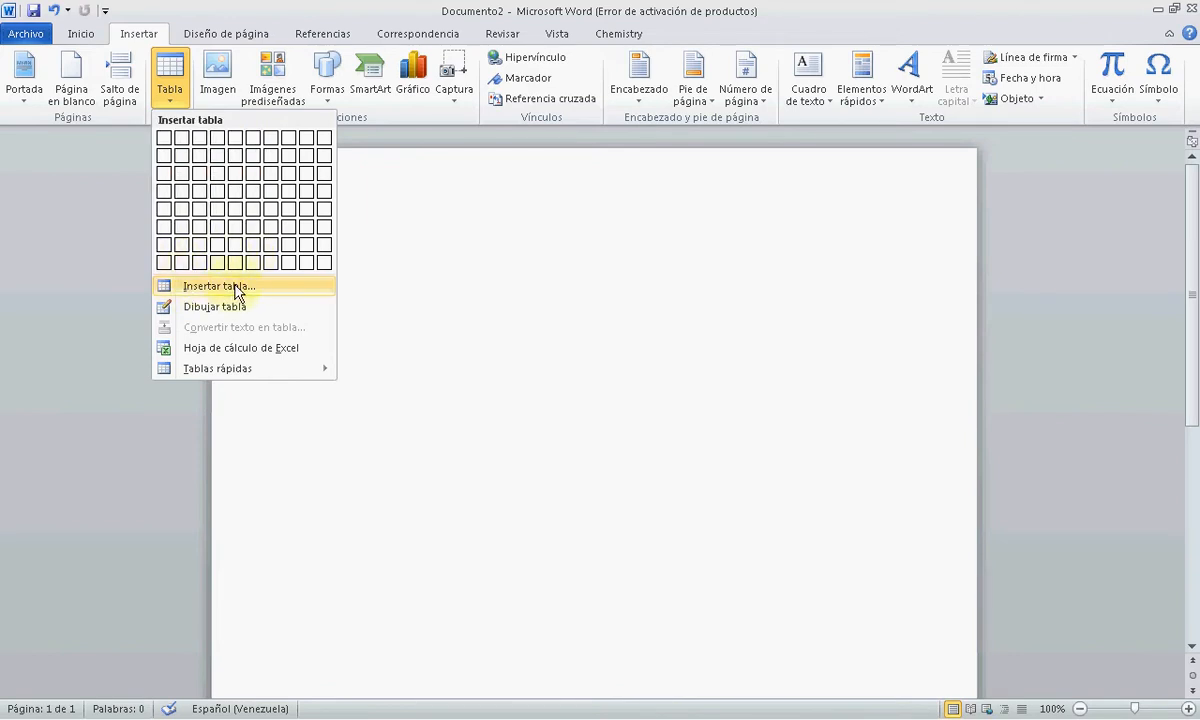
click(279, 290)
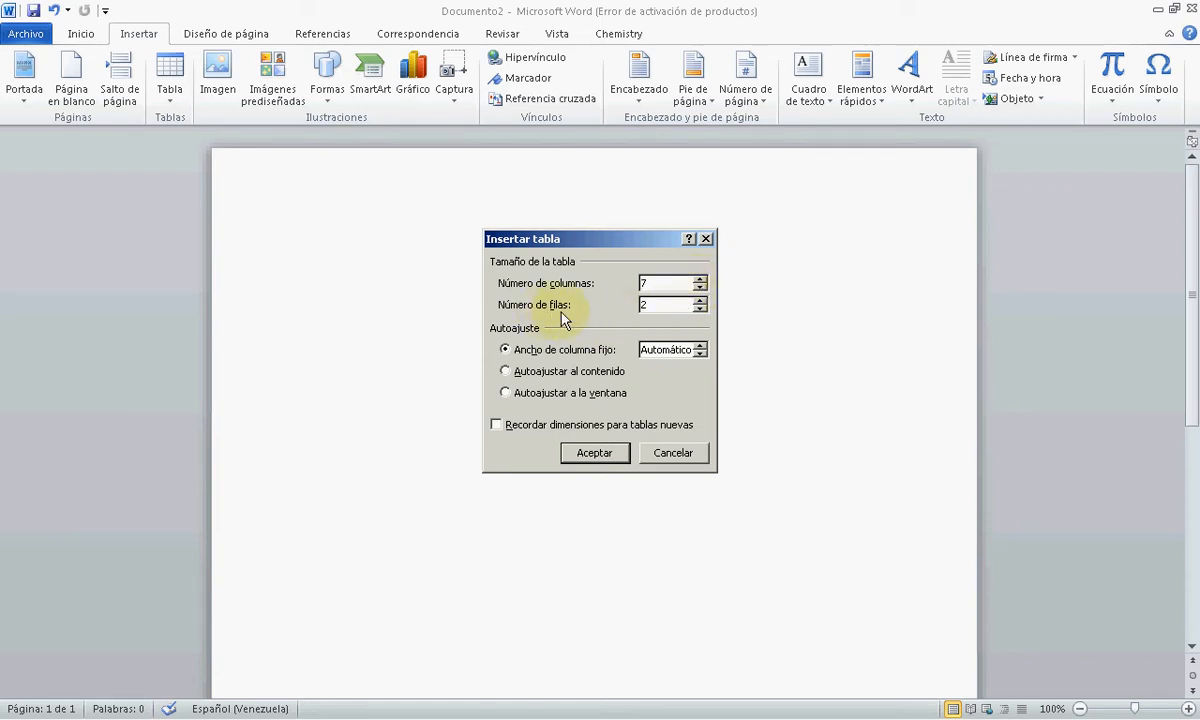
click(700, 300)
click(700, 300)
click(700, 300)
click(700, 300)
click(700, 300)
click(700, 309)
click(700, 309)
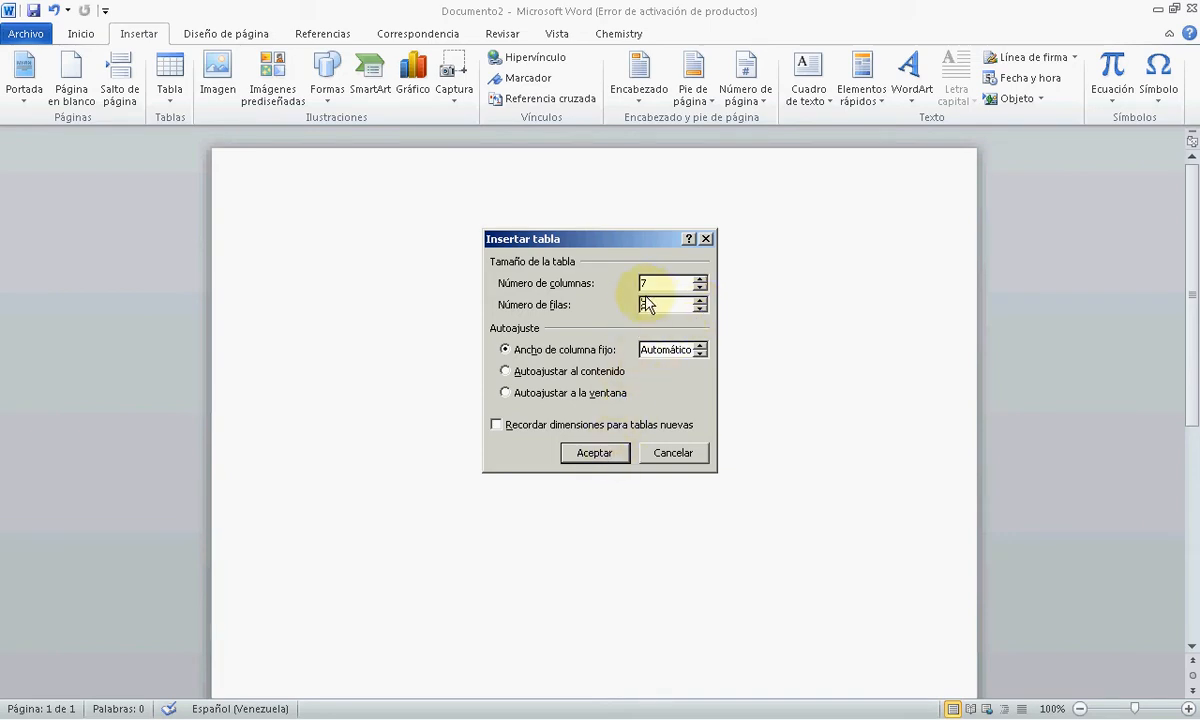
click(616, 453)
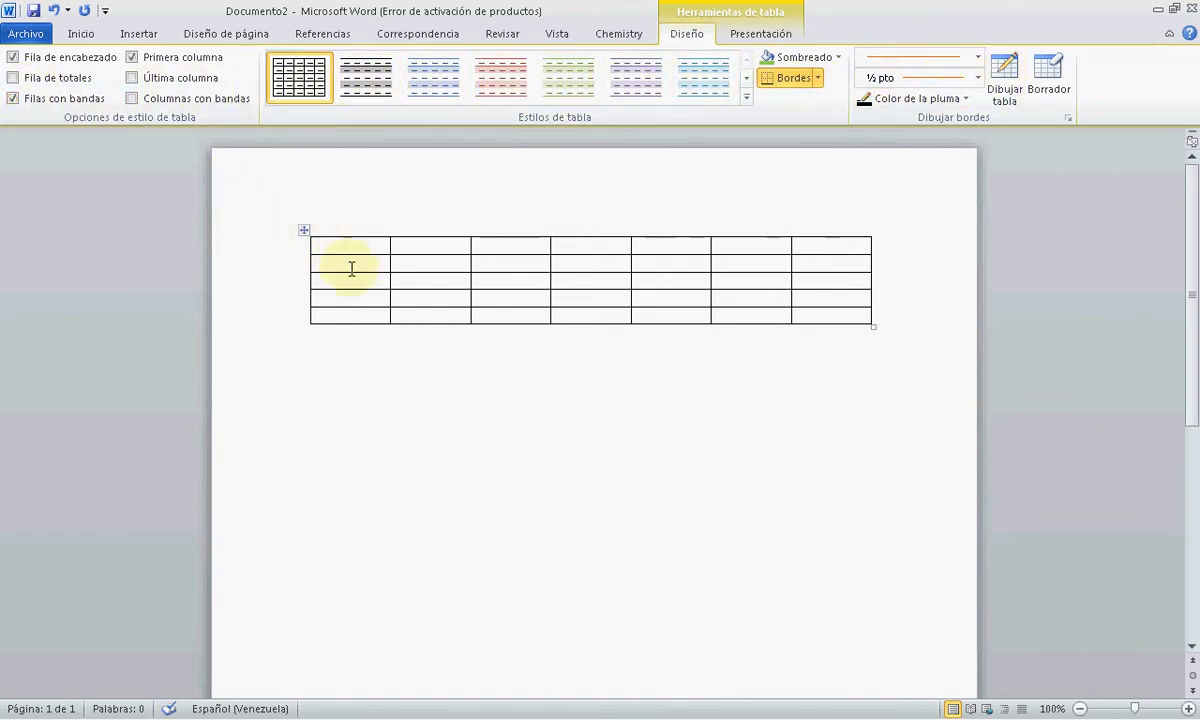
click(560, 409)
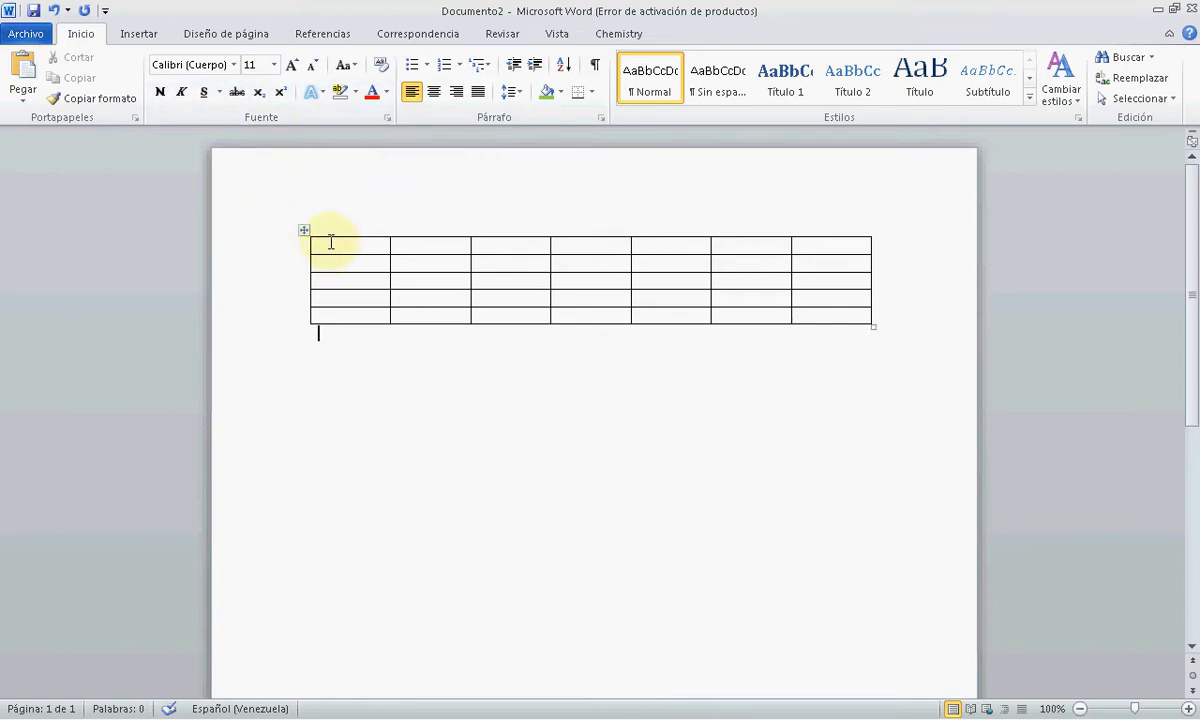
Step: Examine the design and layout tools available for the selected table
click(304, 232)
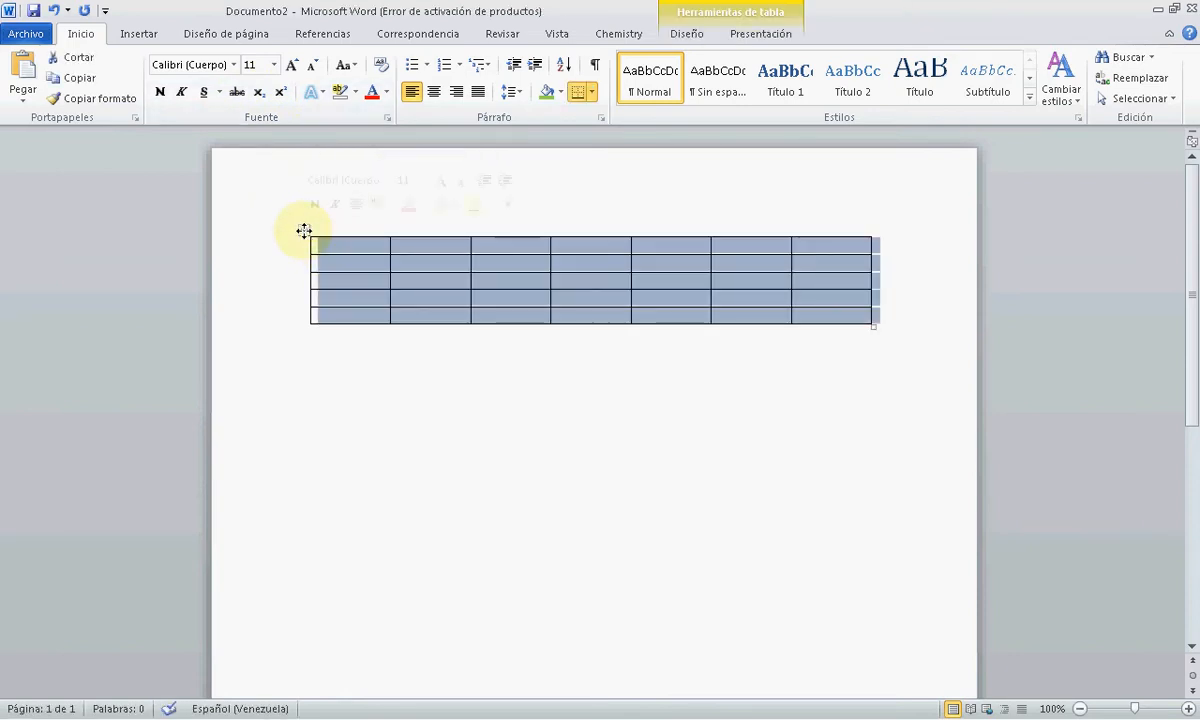
click(690, 38)
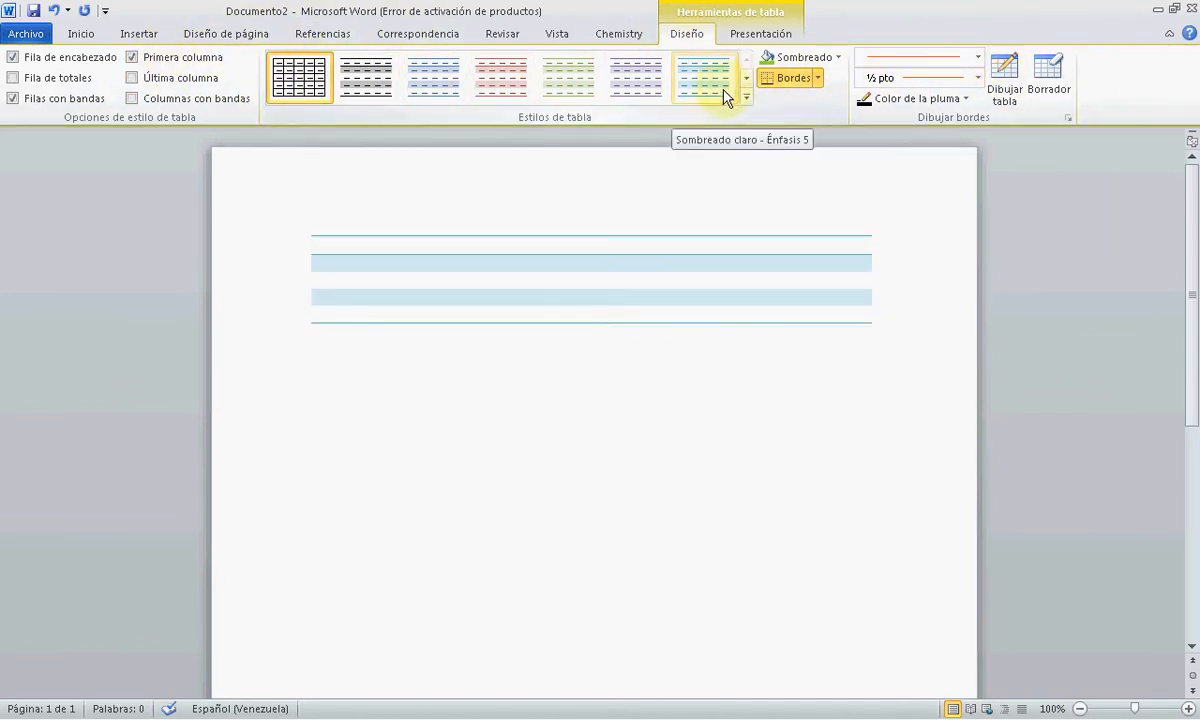
click(754, 36)
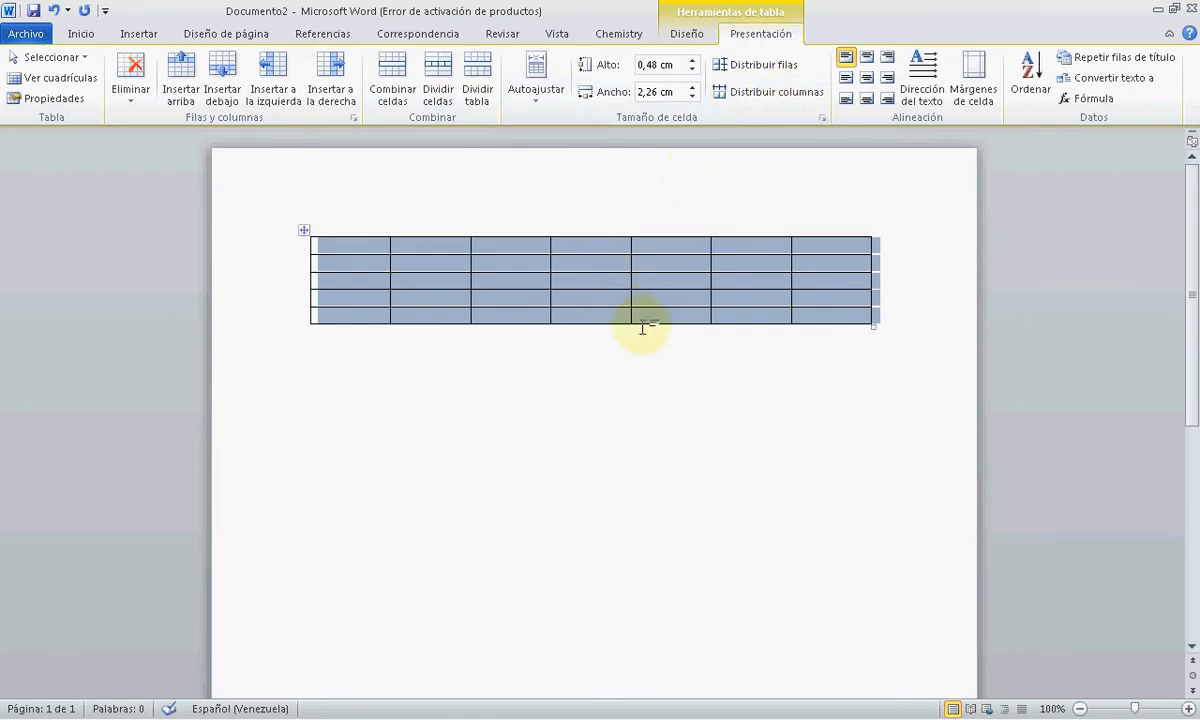
click(688, 42)
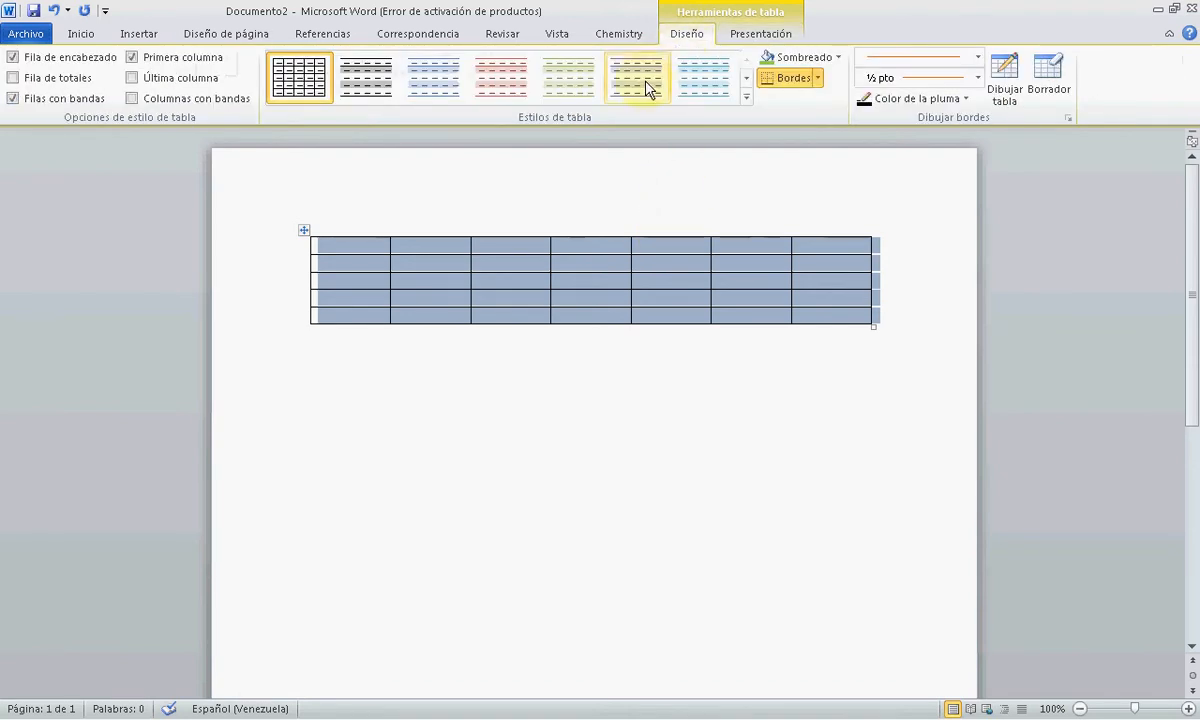
click(343, 354)
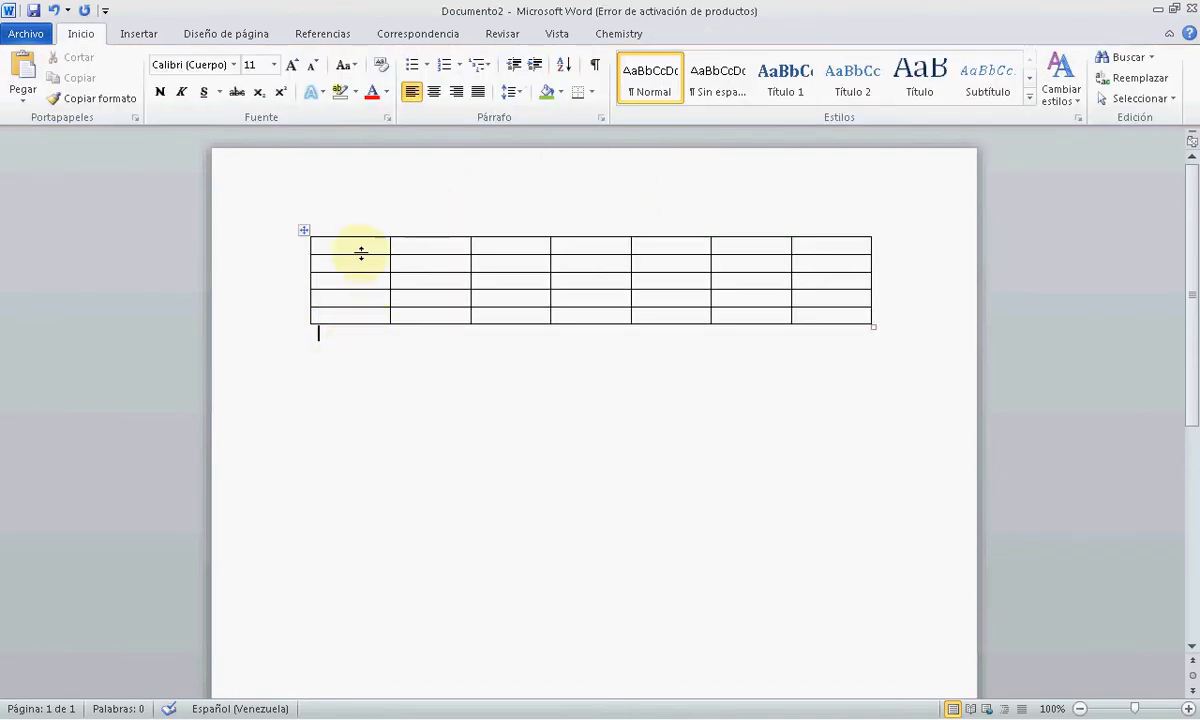
Step: Apply the built-in orange table style with a dark orange first column and light orange banded rows to the whole table
click(303, 230)
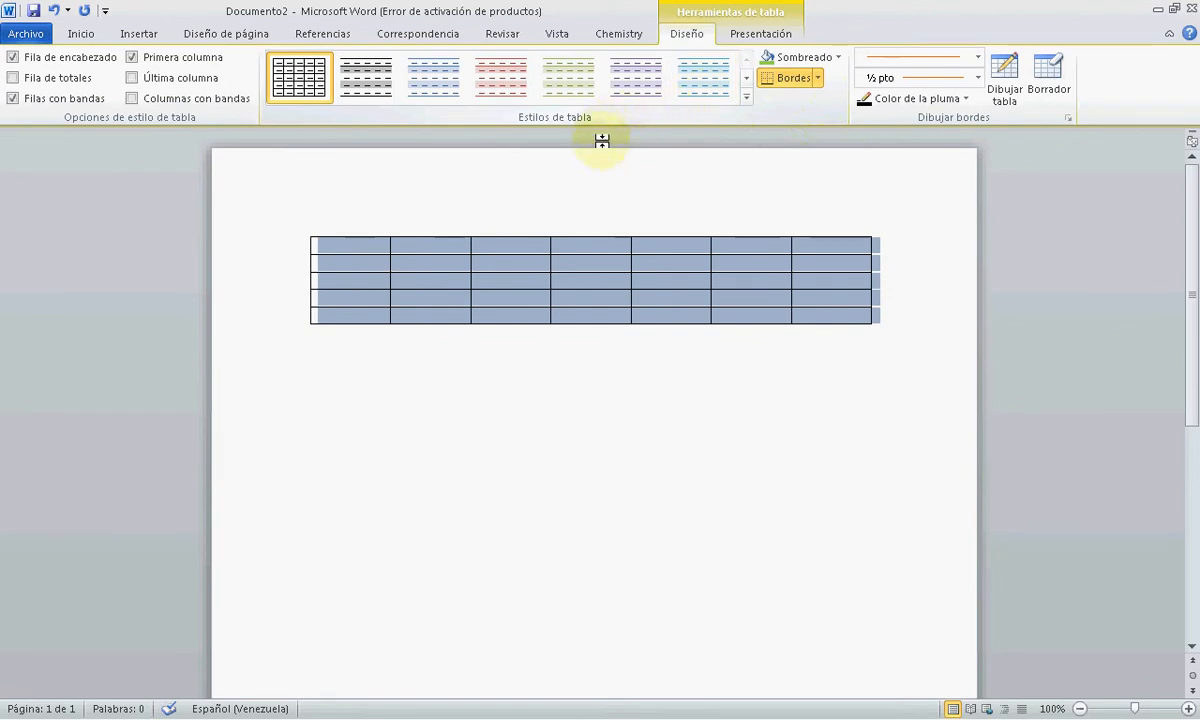
click(747, 98)
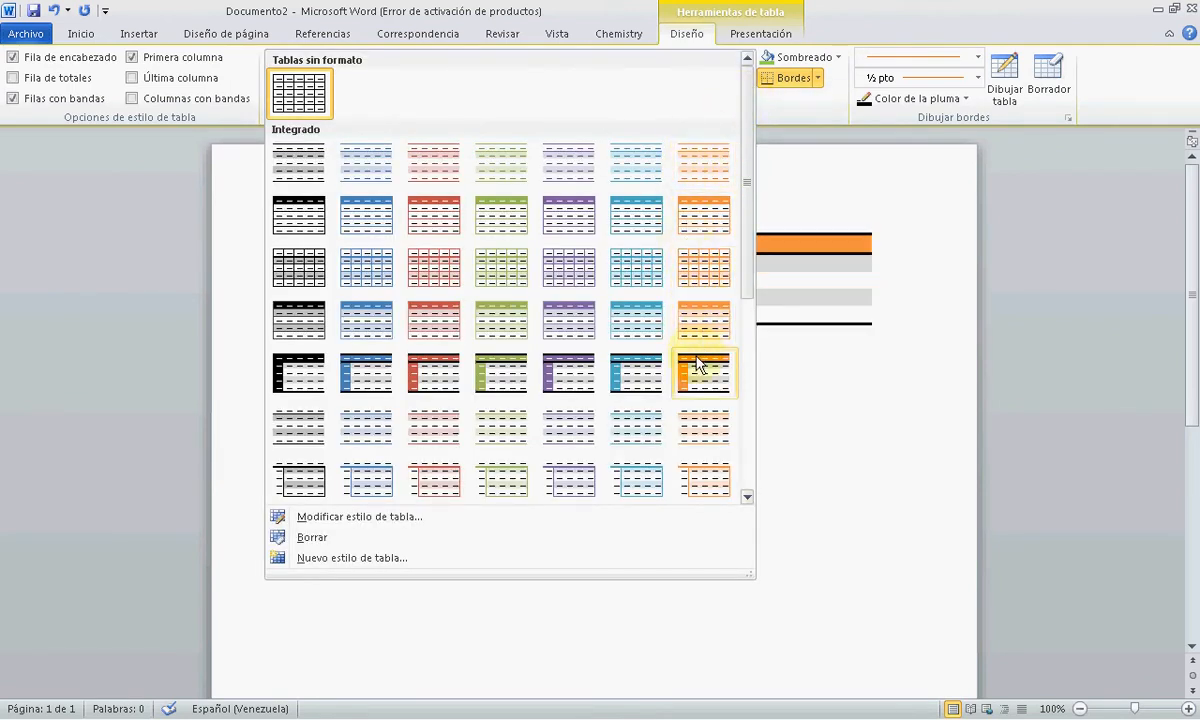
scroll(643, 440, down, 3)
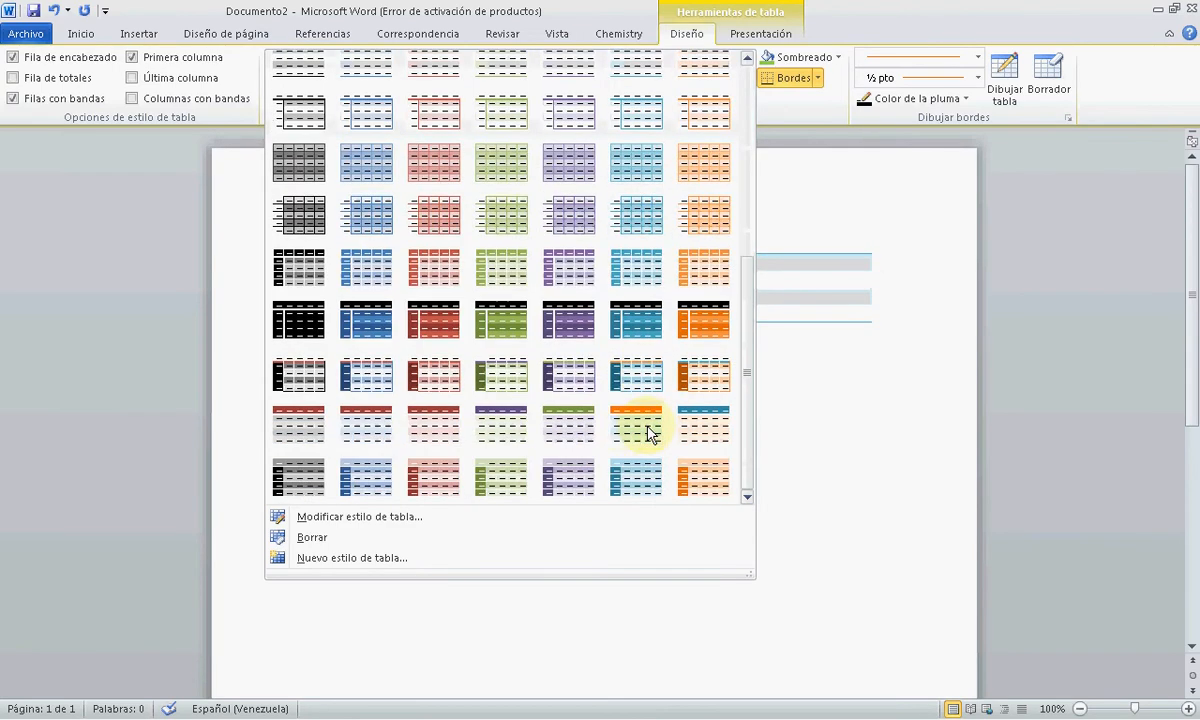
click(697, 378)
click(517, 383)
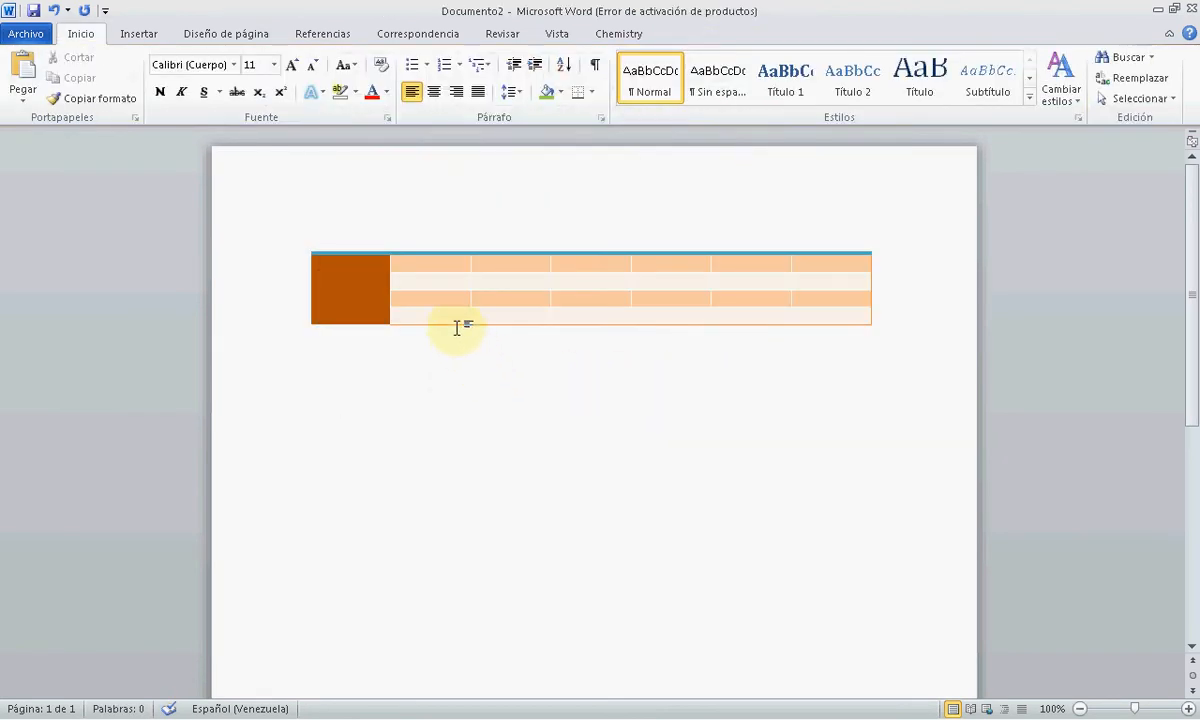
Step: Select the whole orange-styled table and examine its table style options, including the header row setting
click(305, 230)
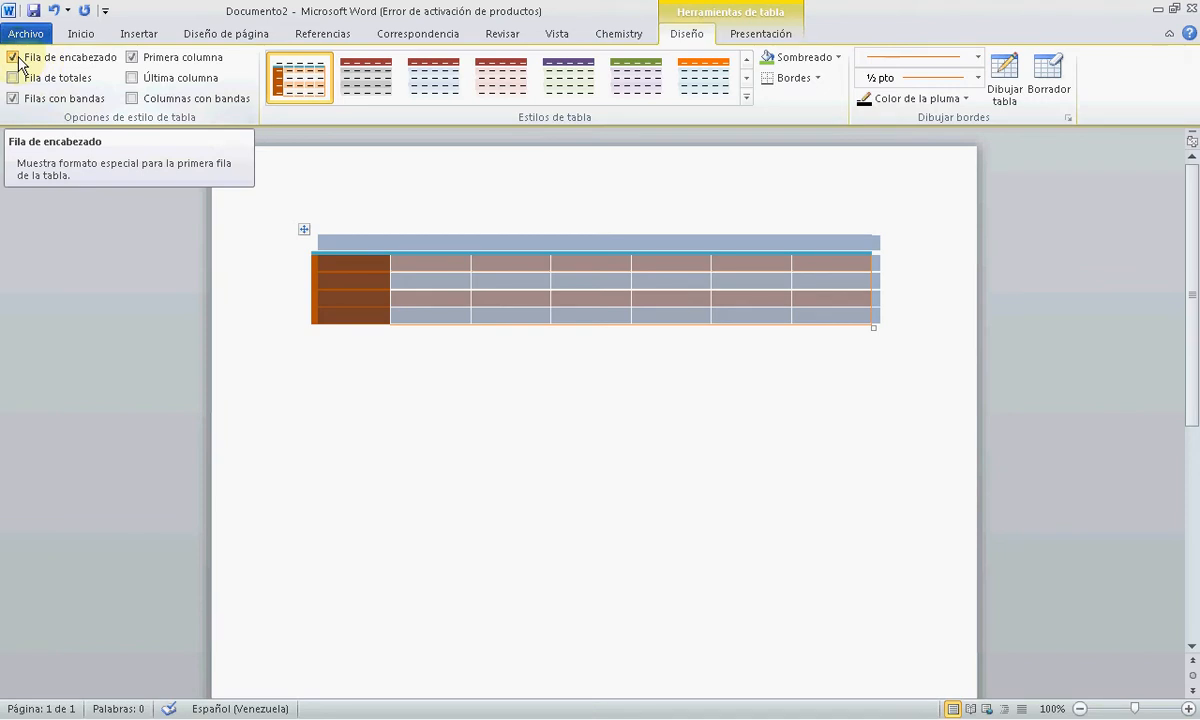
click(402, 383)
click(305, 230)
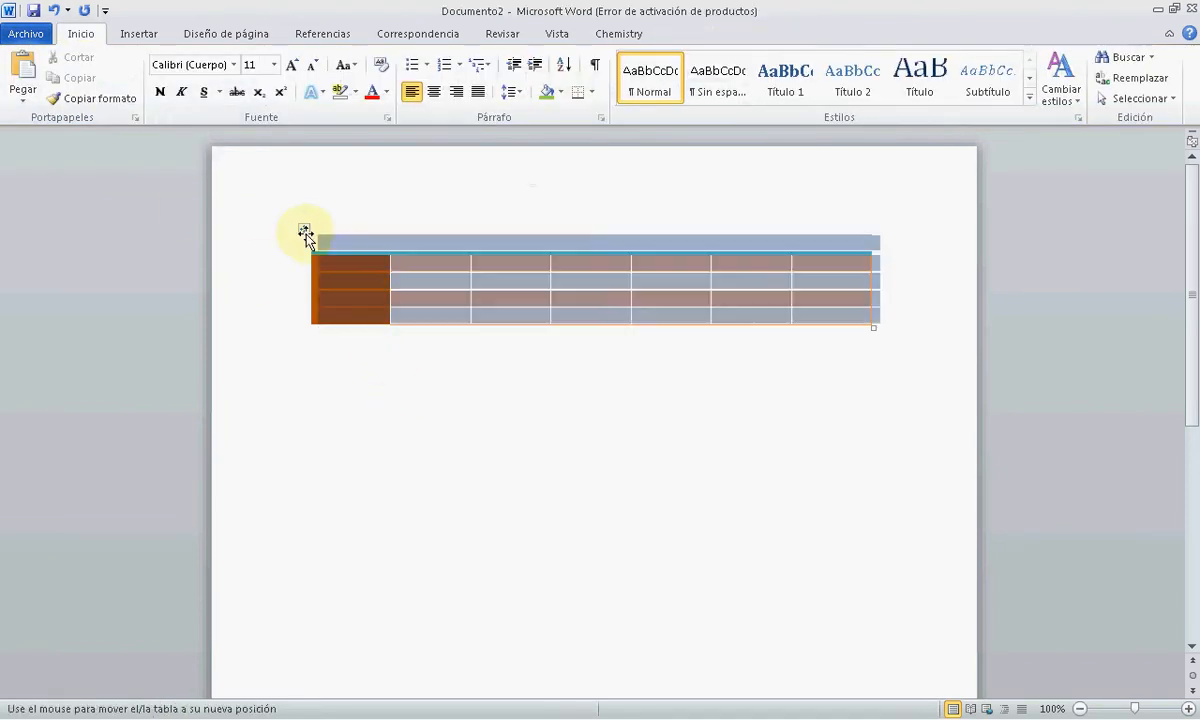
click(386, 386)
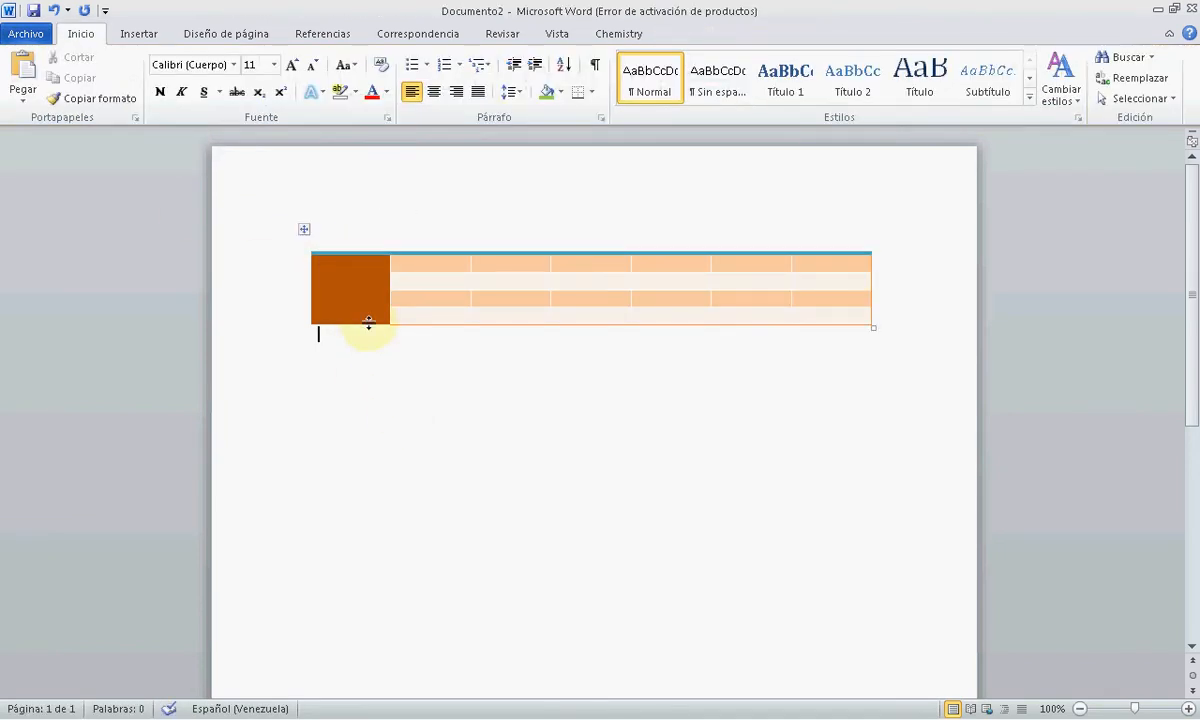
click(305, 232)
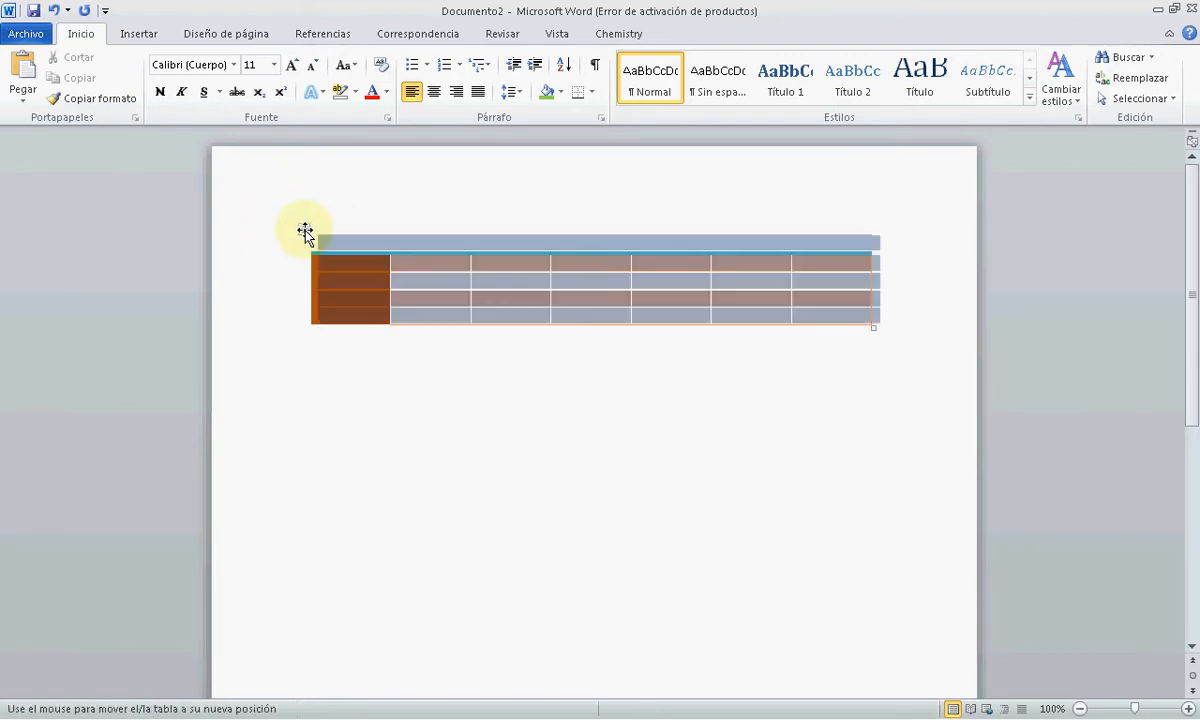
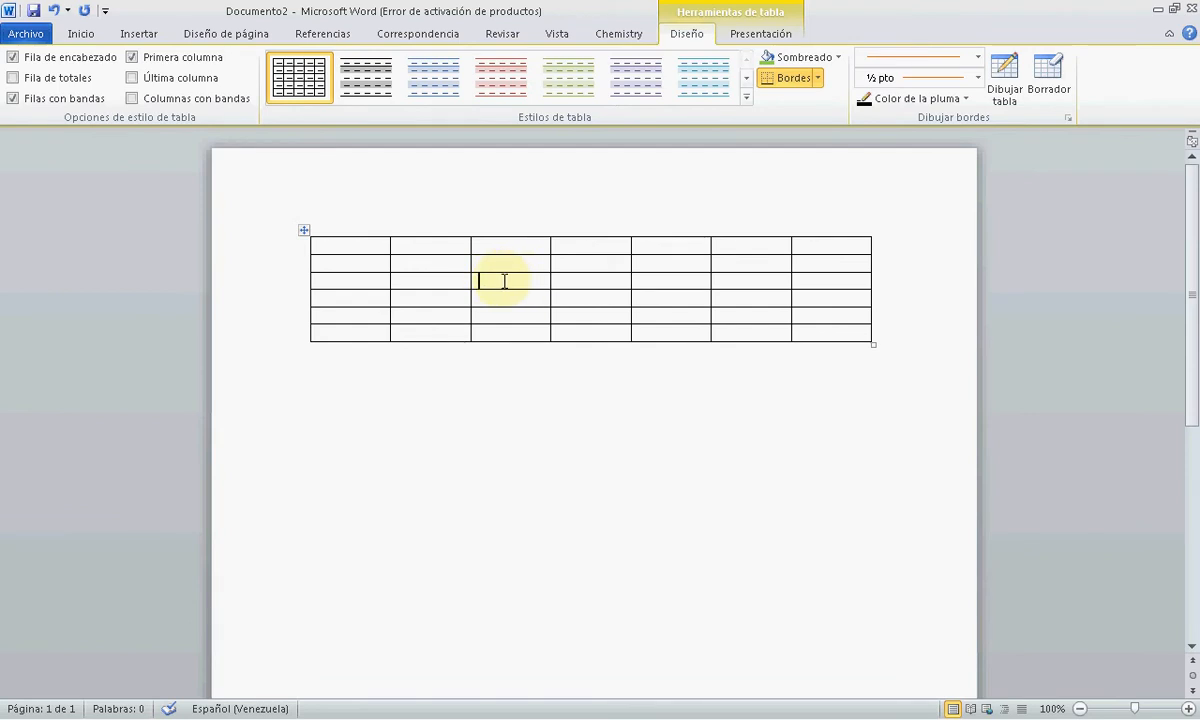
Step: Shade all cells of the table's first row light purple
drag(357, 245, 817, 249)
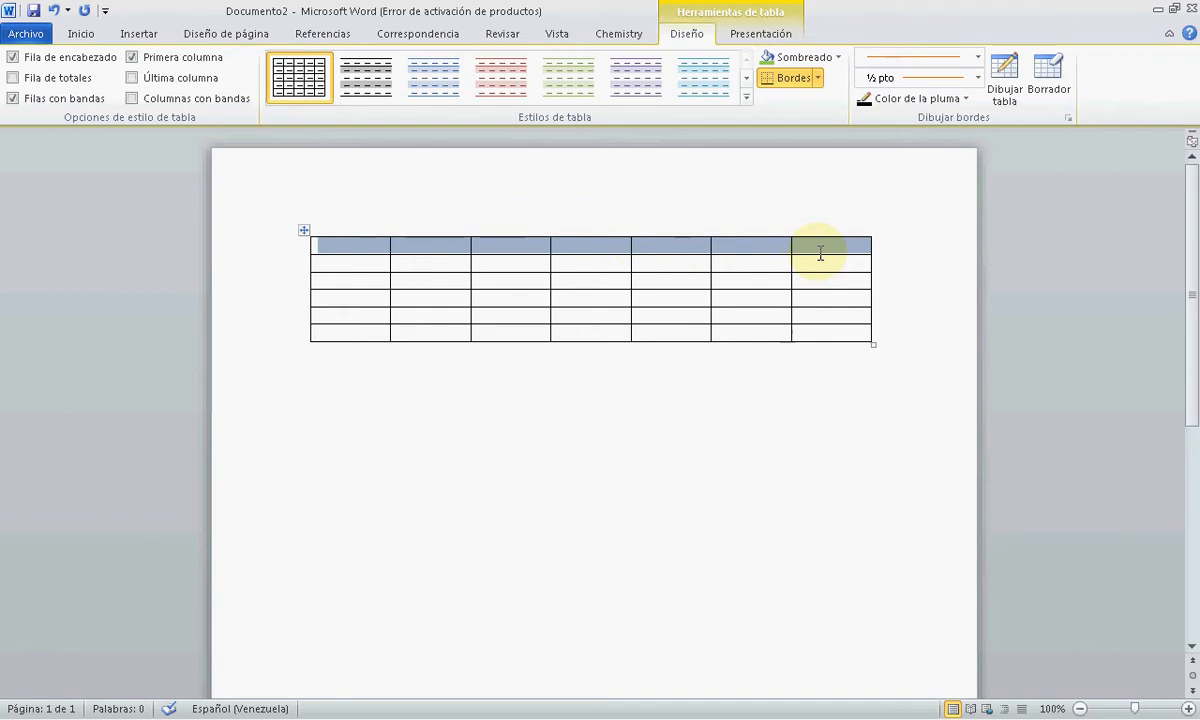
click(838, 57)
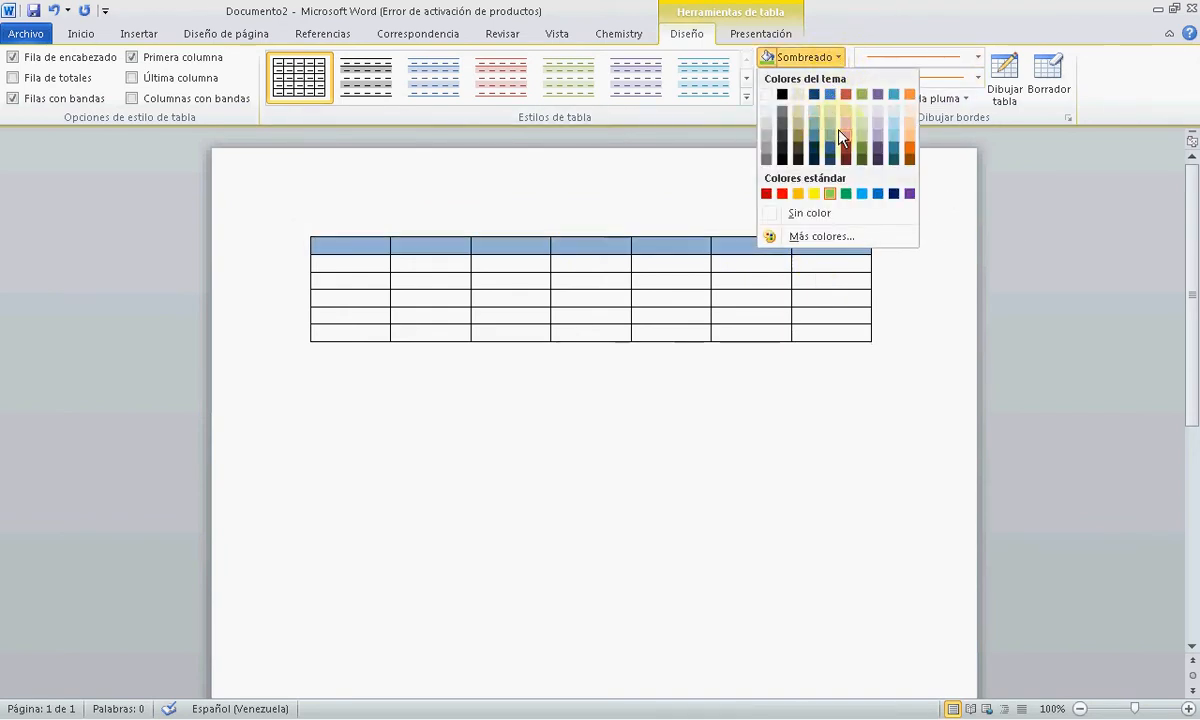
click(876, 131)
click(599, 383)
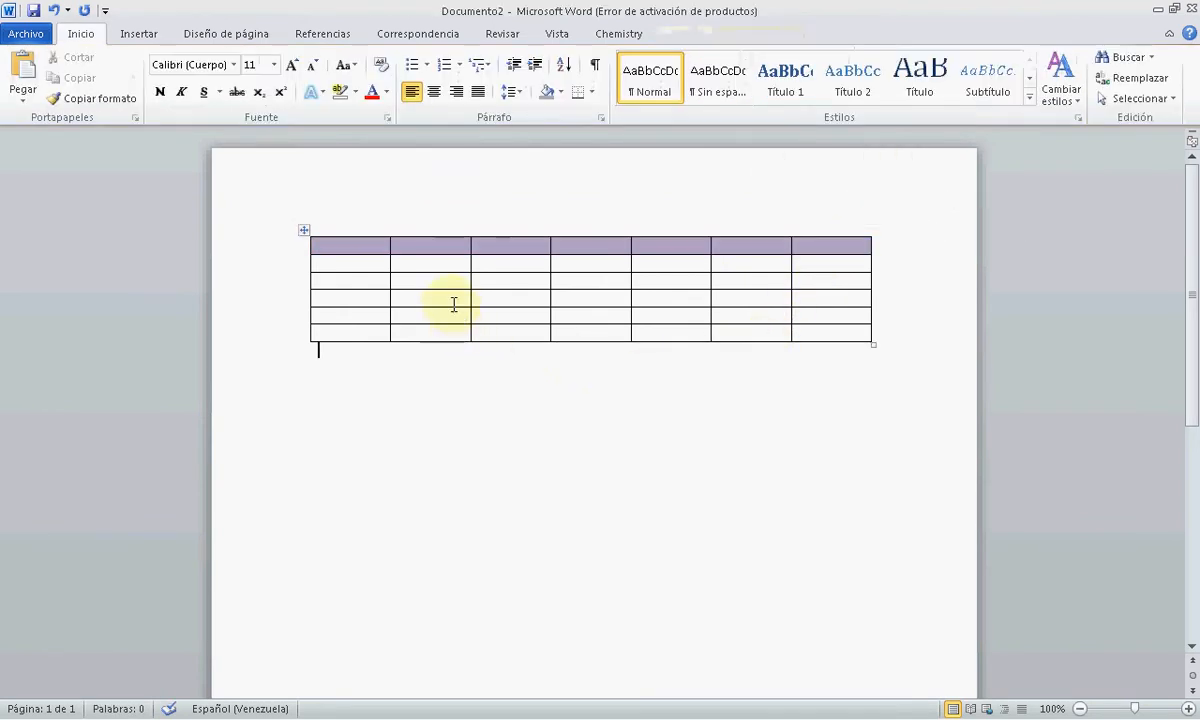
Step: Shade the cells below the header row yellow in the second column and dark blue in the fourth column
drag(437, 262, 432, 330)
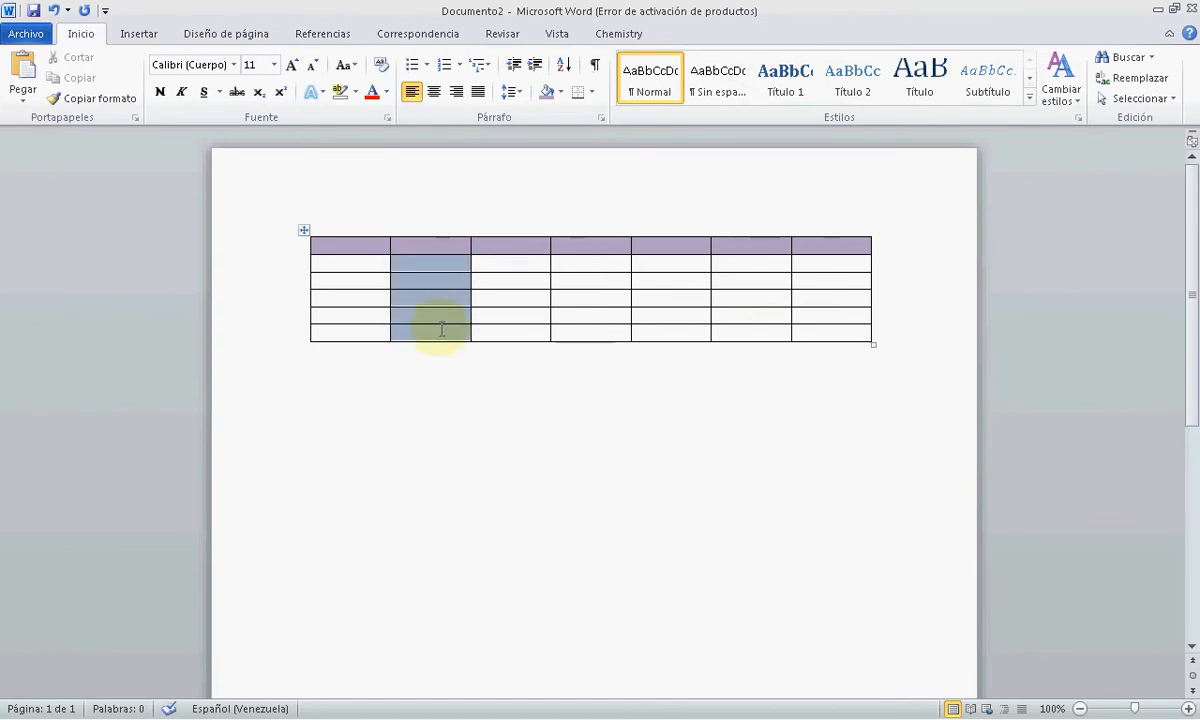
click(840, 58)
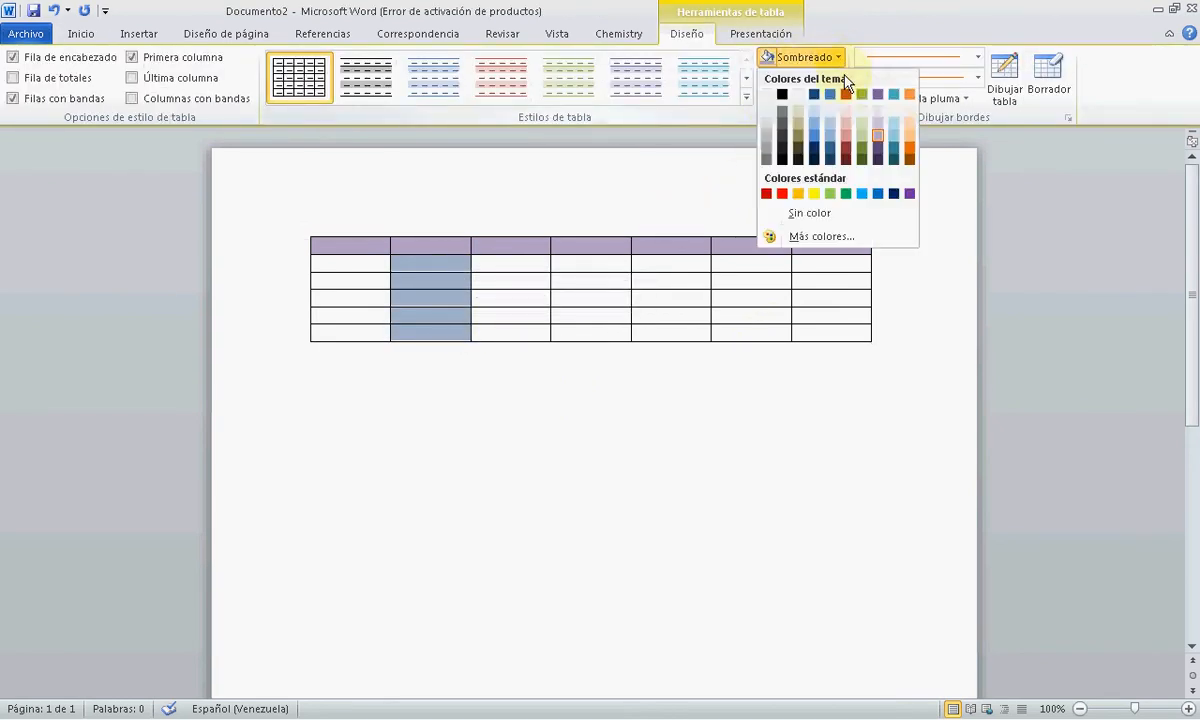
click(814, 193)
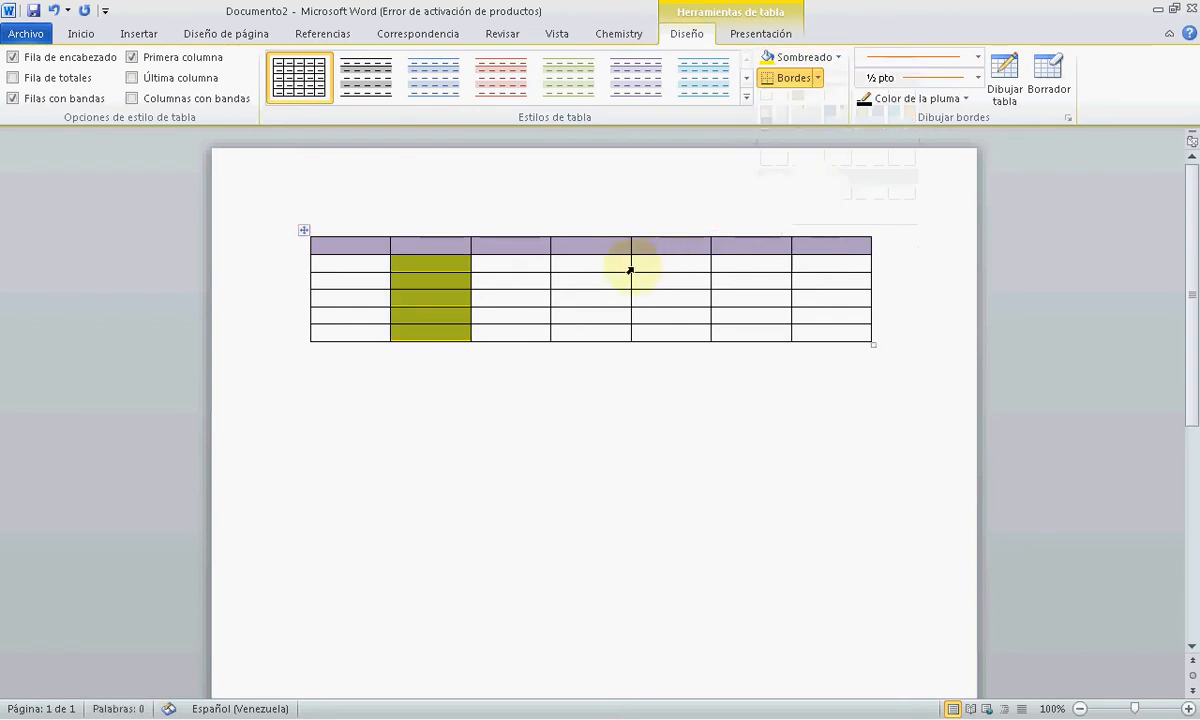
drag(605, 260, 600, 332)
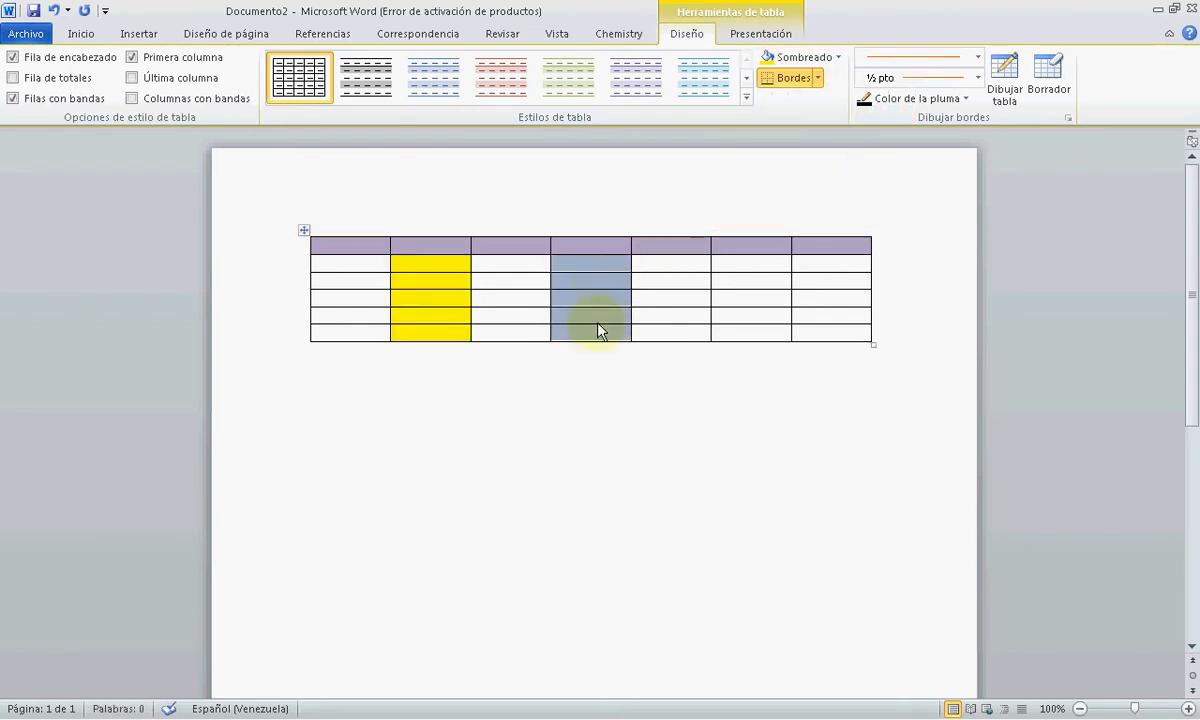
click(838, 57)
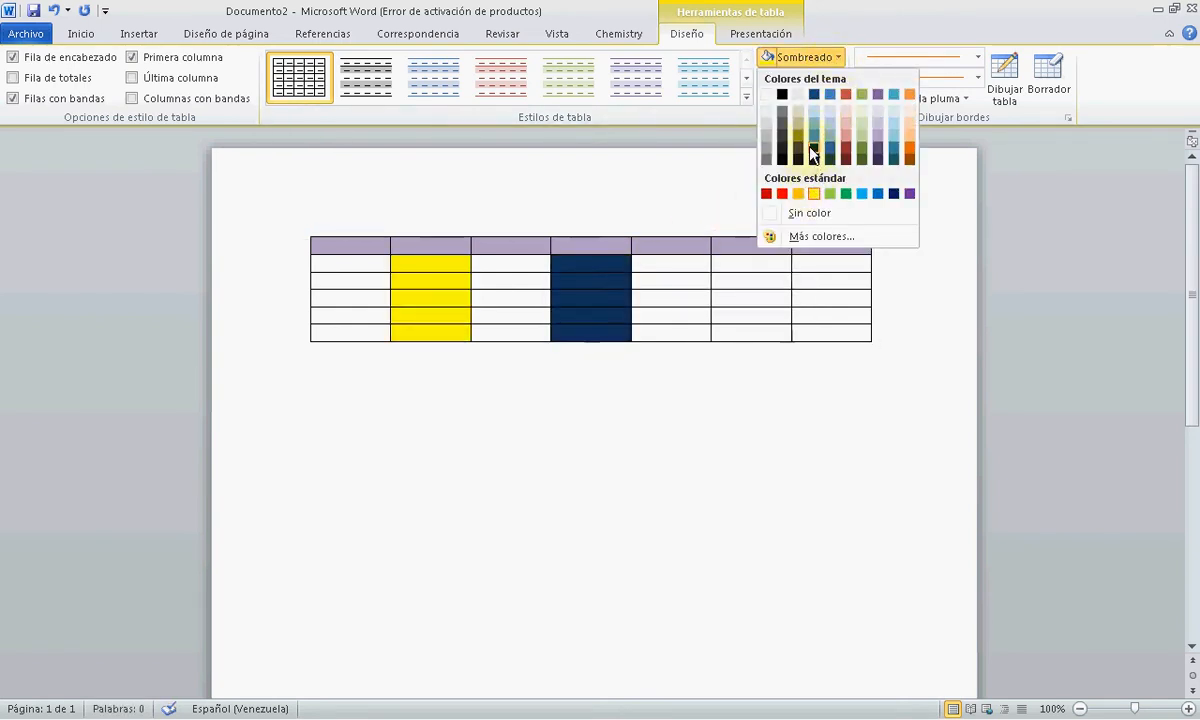
click(811, 146)
Step: Shade the cells below the header row in the sixth column red
drag(760, 262, 757, 335)
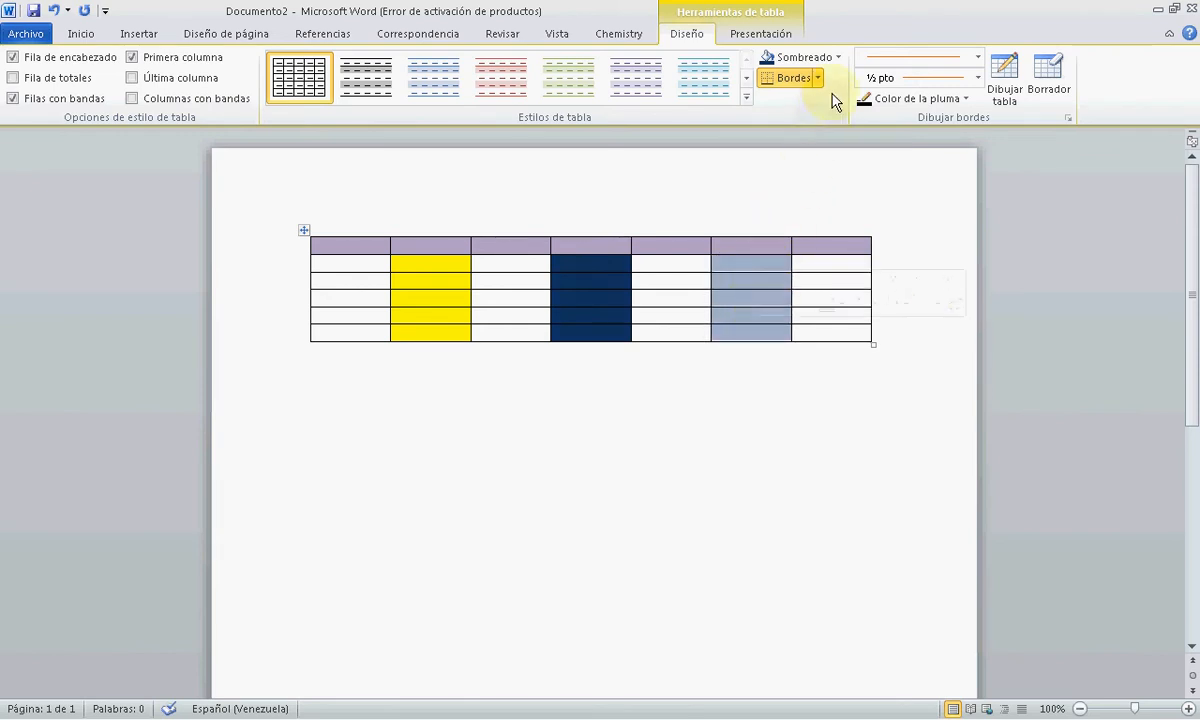
click(838, 57)
click(771, 194)
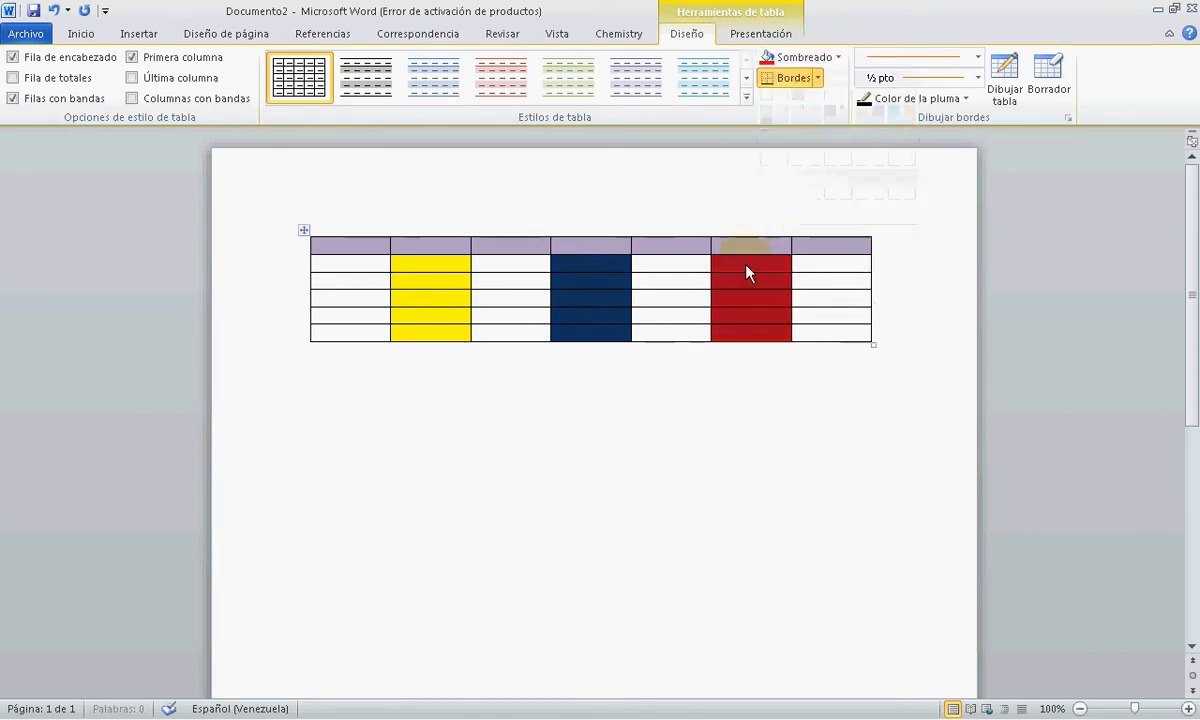
click(716, 428)
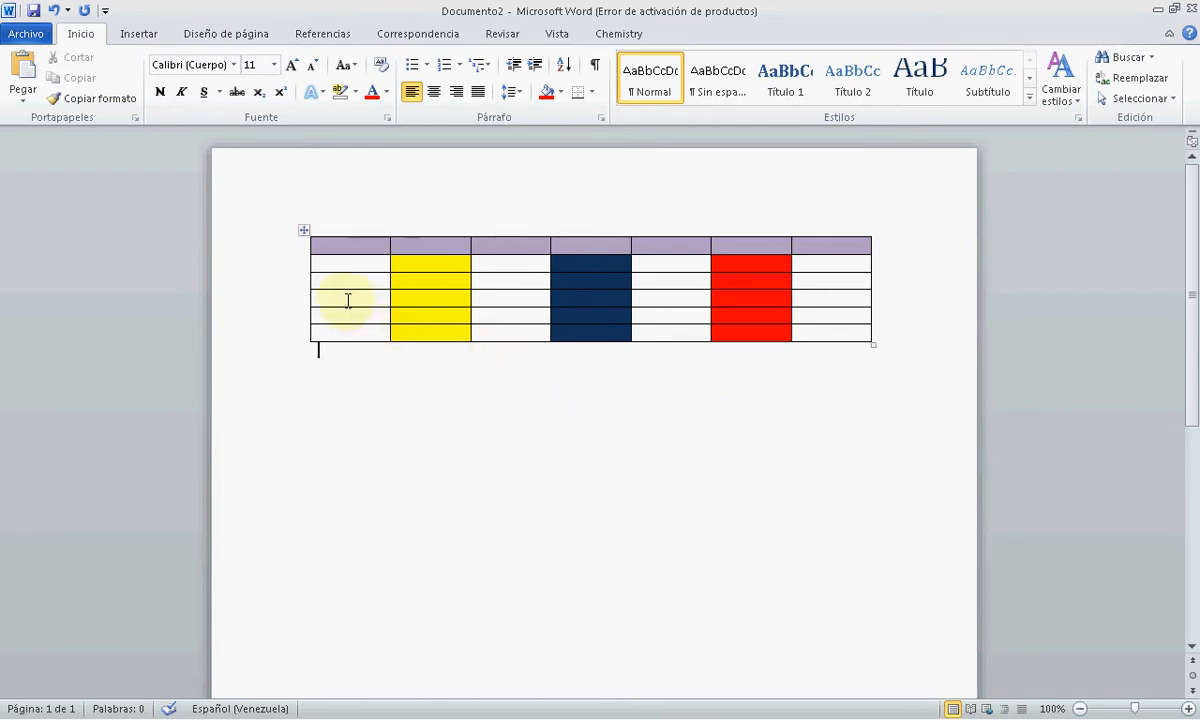
Step: Shade the entire fourth row of the table orange, across all seven columns
drag(359, 300, 818, 295)
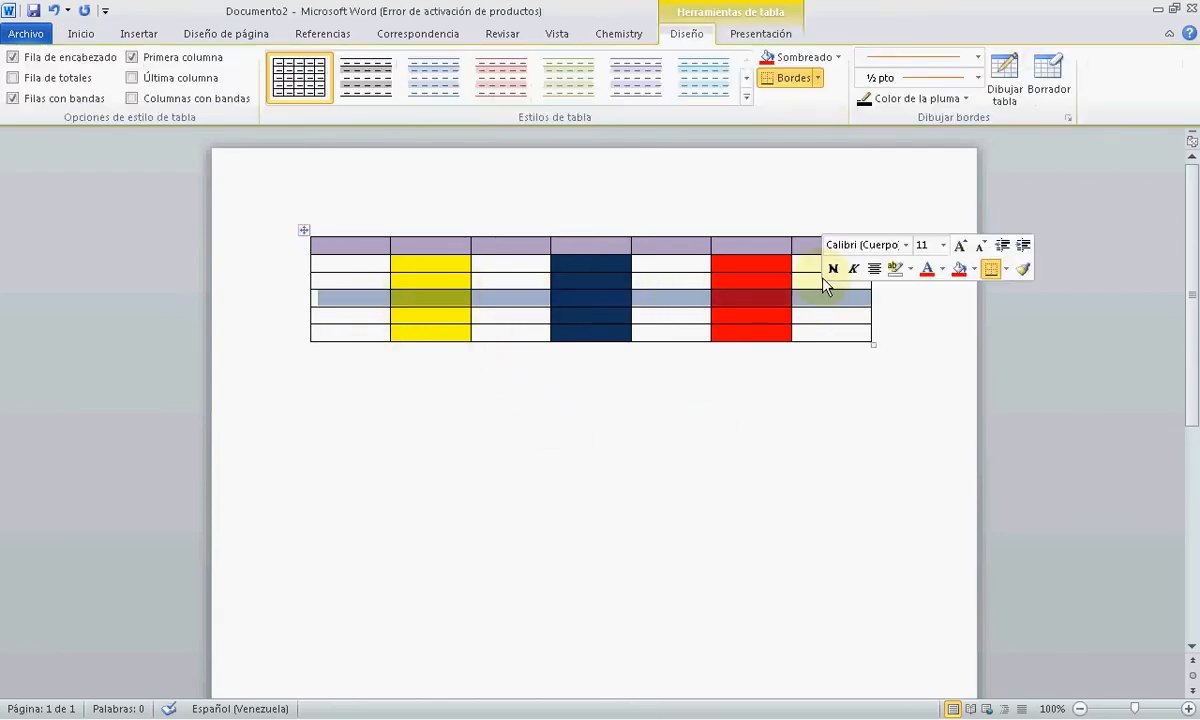
click(836, 57)
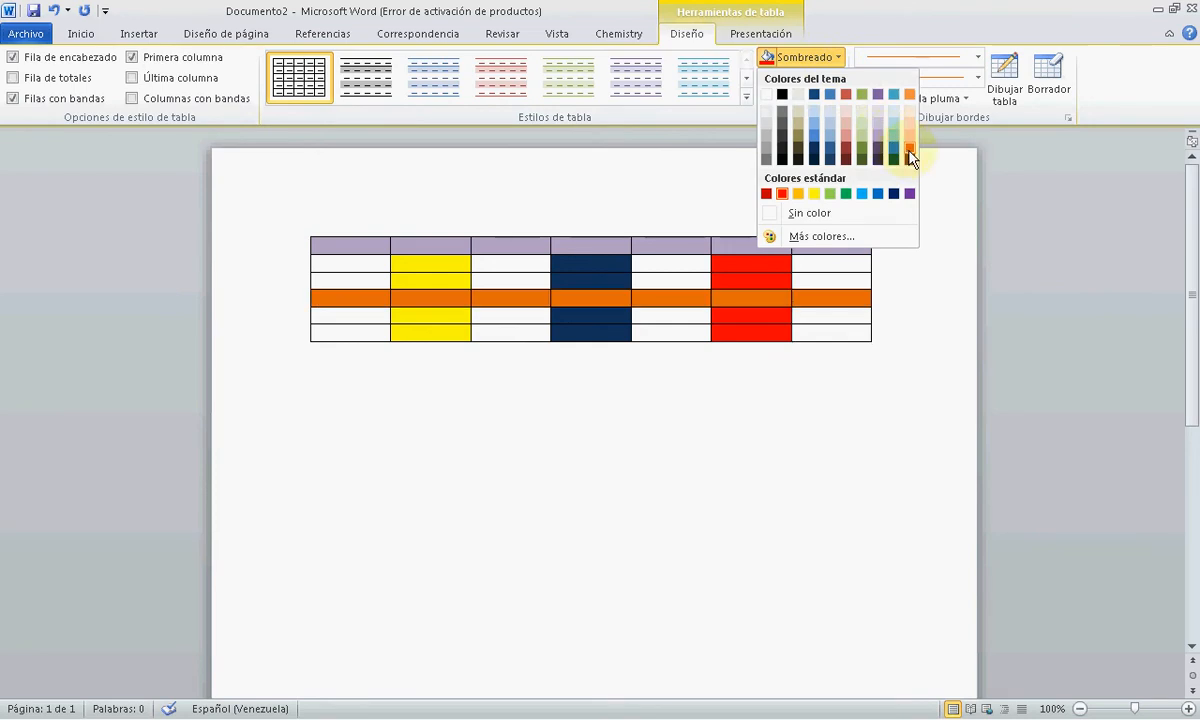
click(863, 190)
click(731, 407)
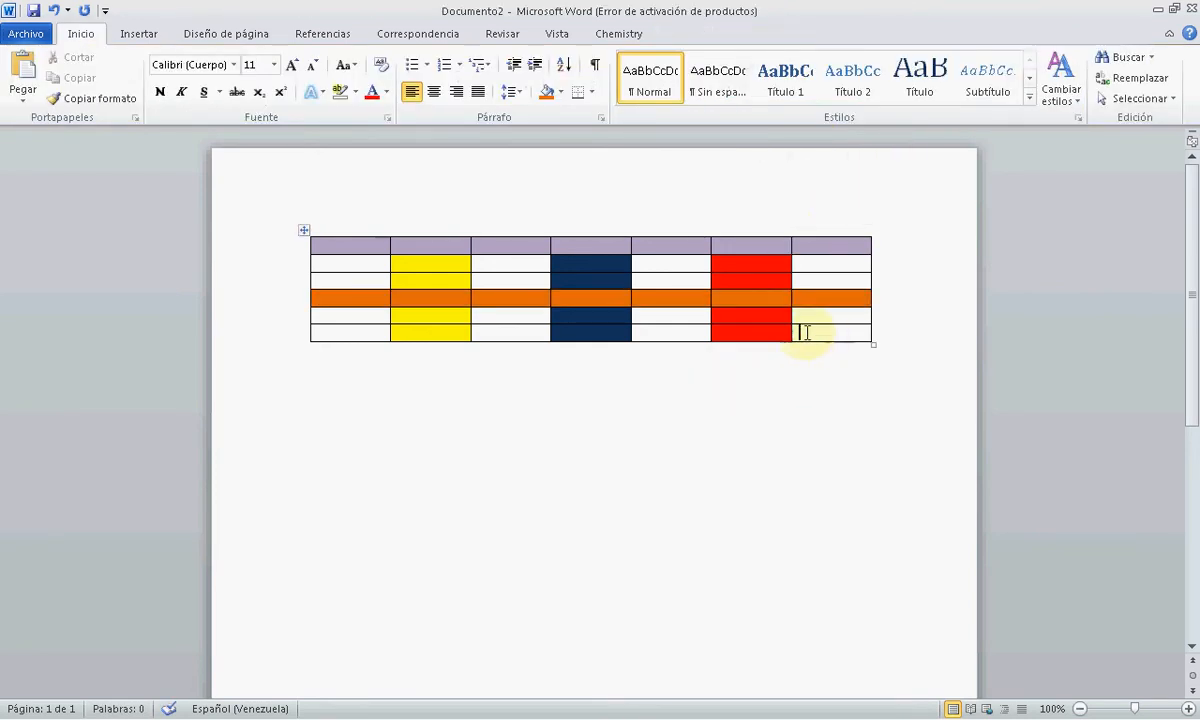
Step: Shade the entire last row of the table with the standard blue color
drag(804, 332, 388, 333)
click(836, 57)
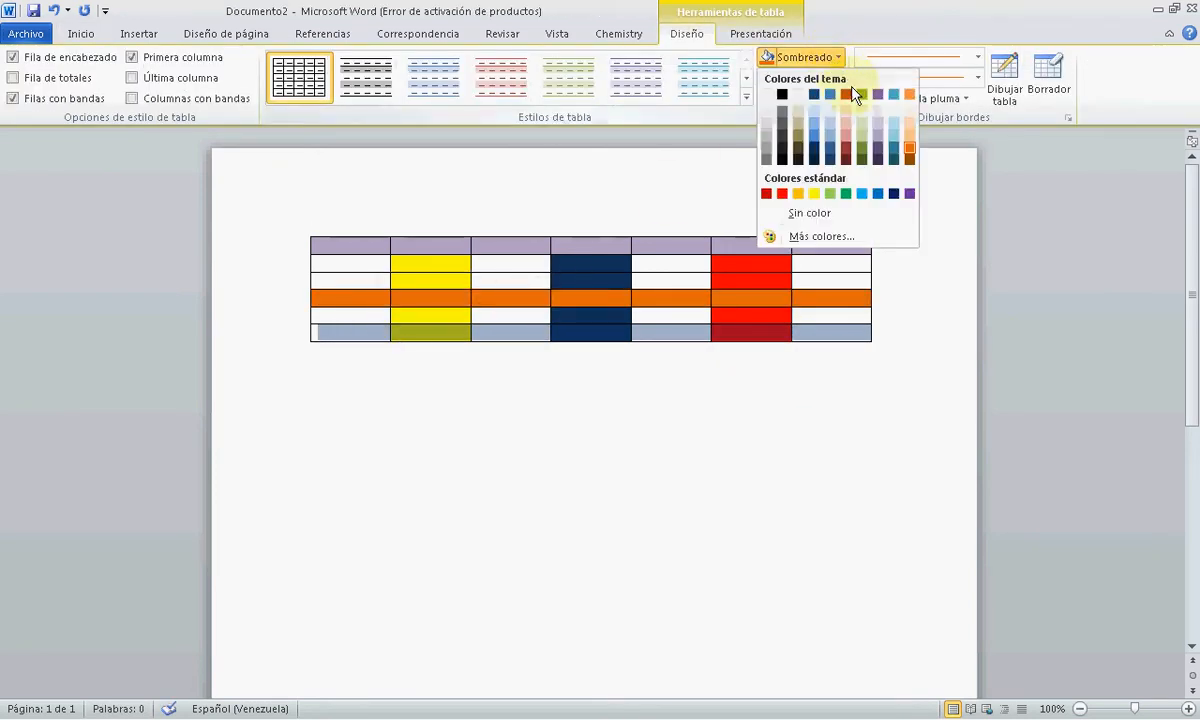
click(878, 193)
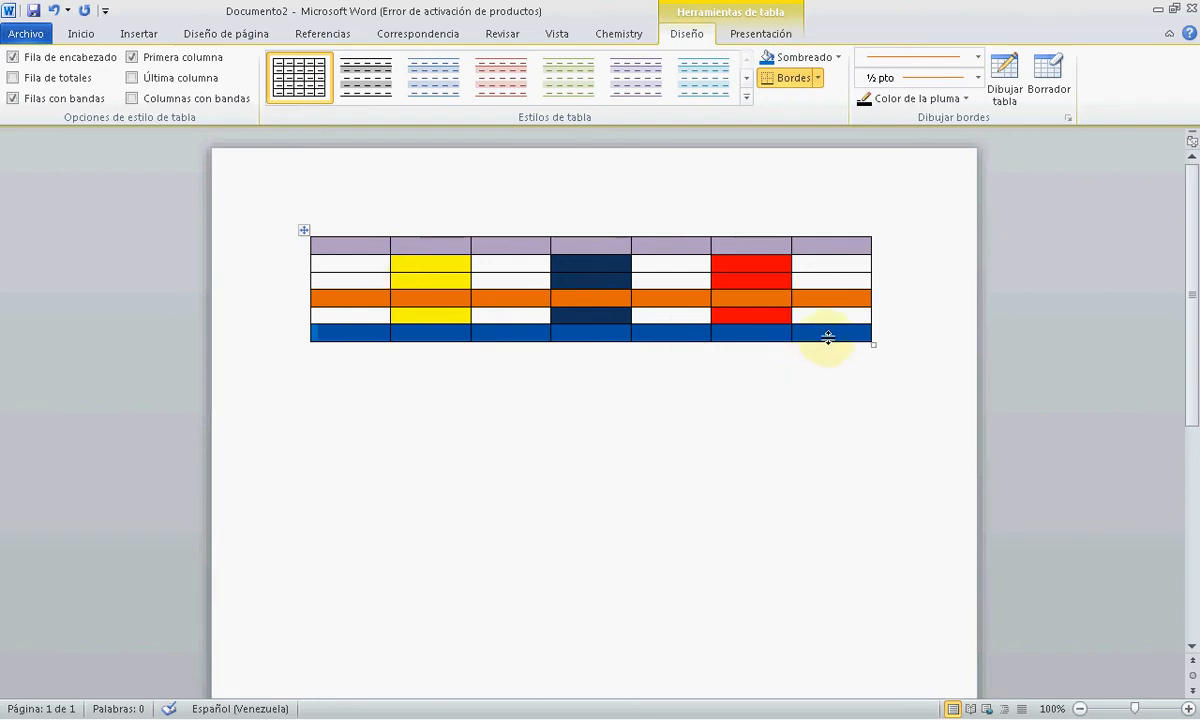
Step: Remove the blue shading from the table's last row by setting it to no color
click(818, 333)
drag(813, 333, 373, 330)
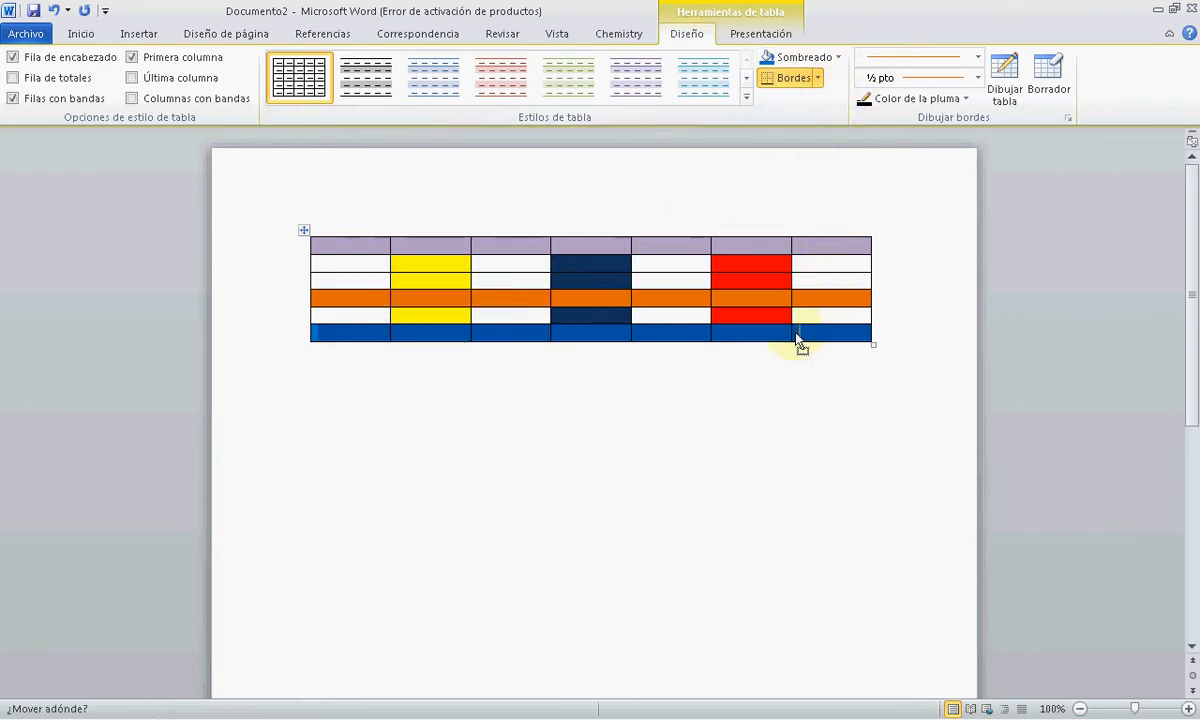
drag(805, 332, 363, 330)
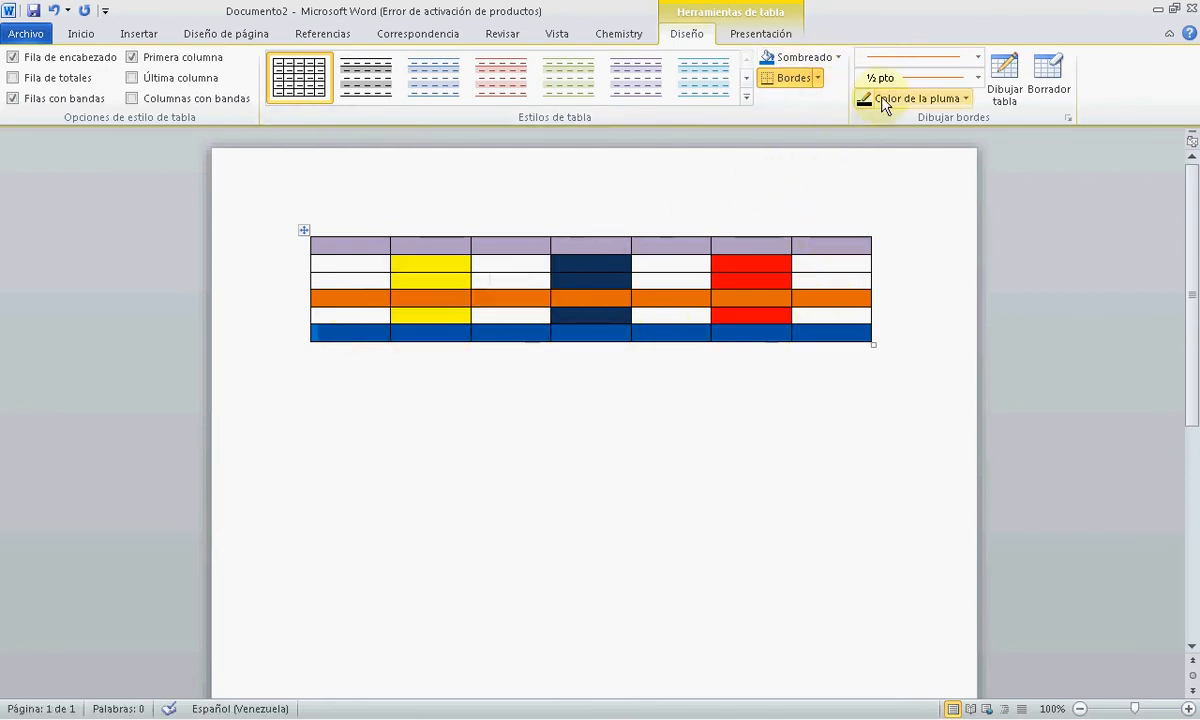
click(839, 58)
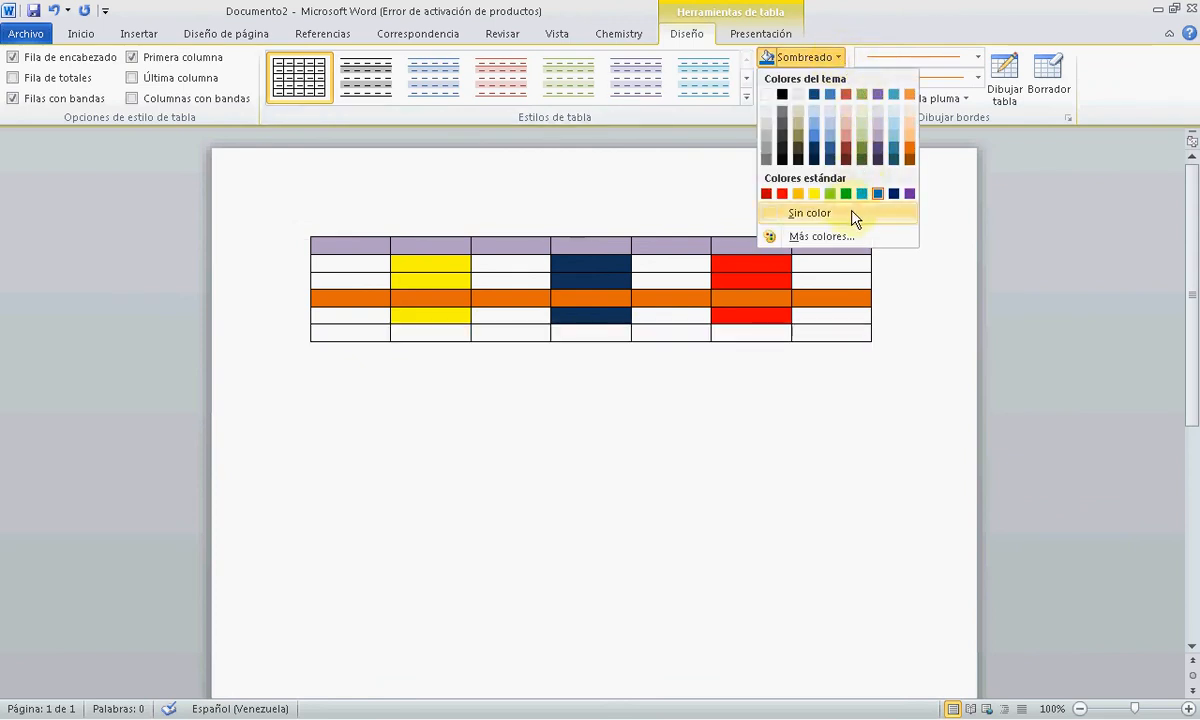
click(796, 216)
Step: Remove the purple shading from the table's first row by setting it to no color
click(817, 247)
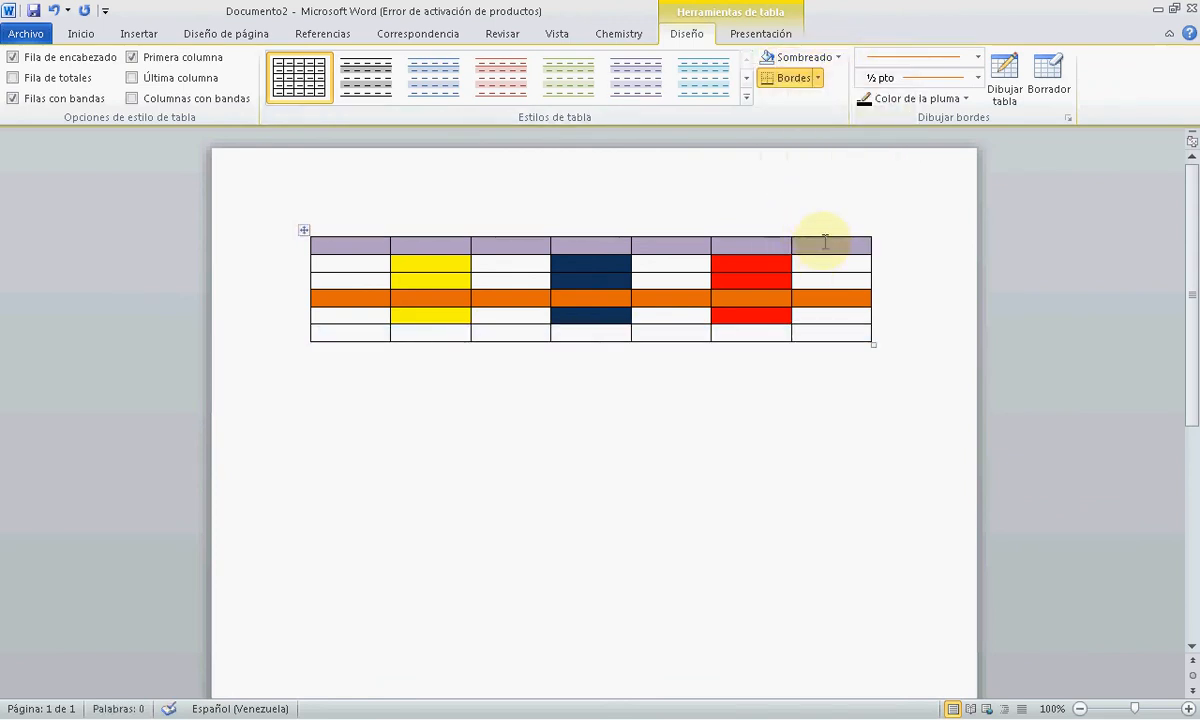
drag(825, 242, 386, 219)
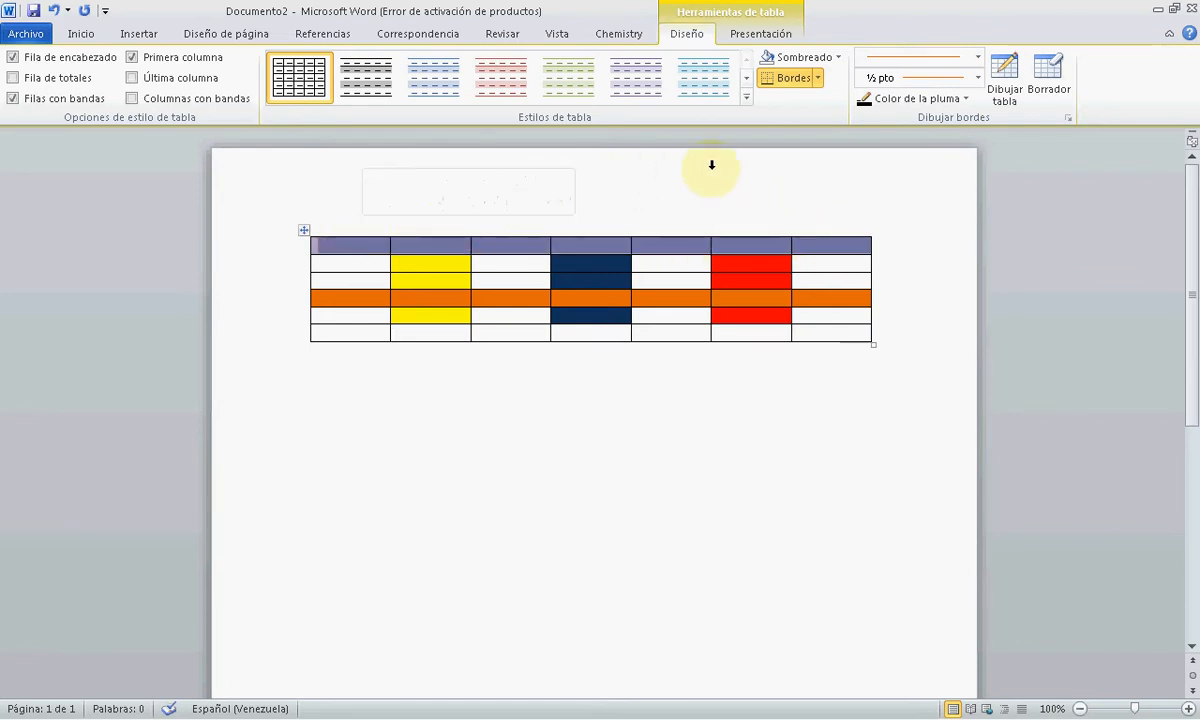
click(837, 58)
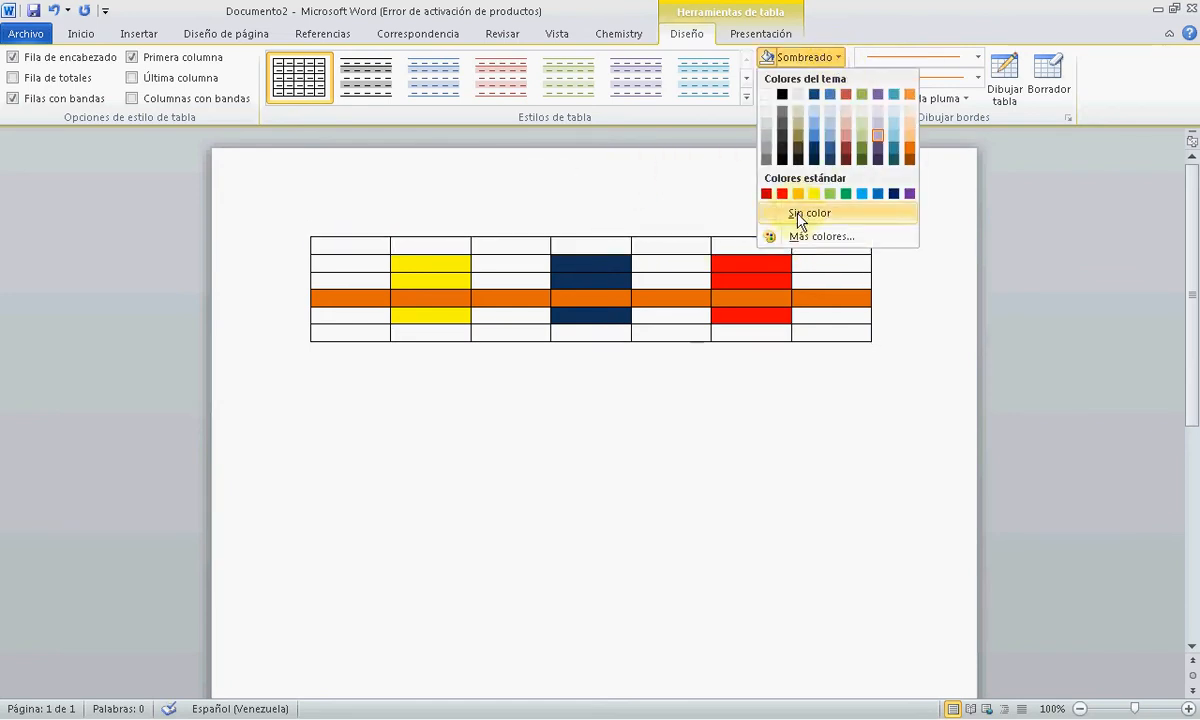
click(798, 214)
click(662, 368)
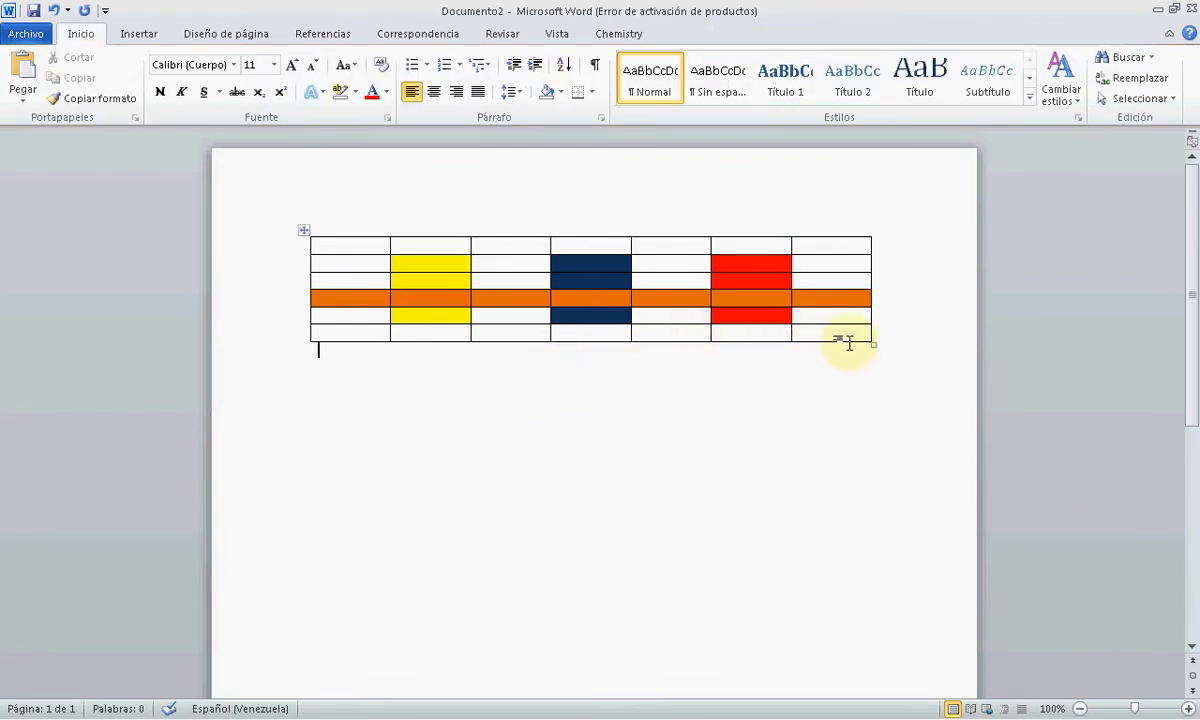
Step: Remove the remaining shading from every cell of the table by setting it to no color
drag(827, 335, 321, 236)
click(839, 58)
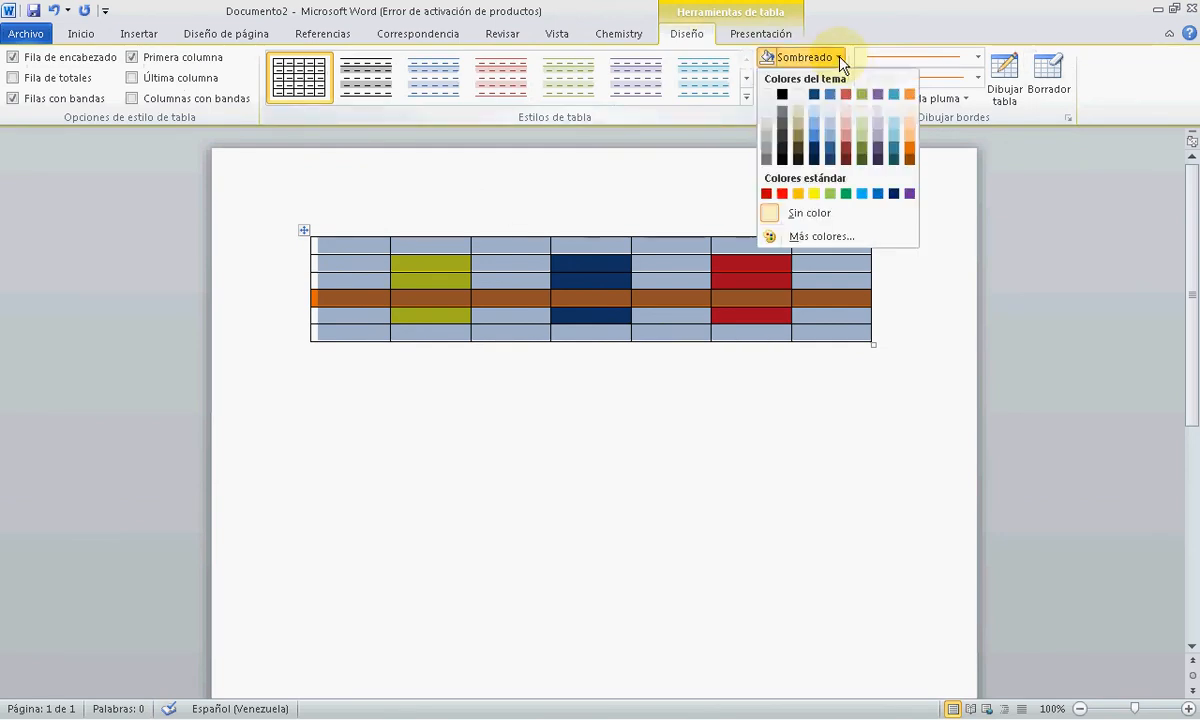
click(835, 214)
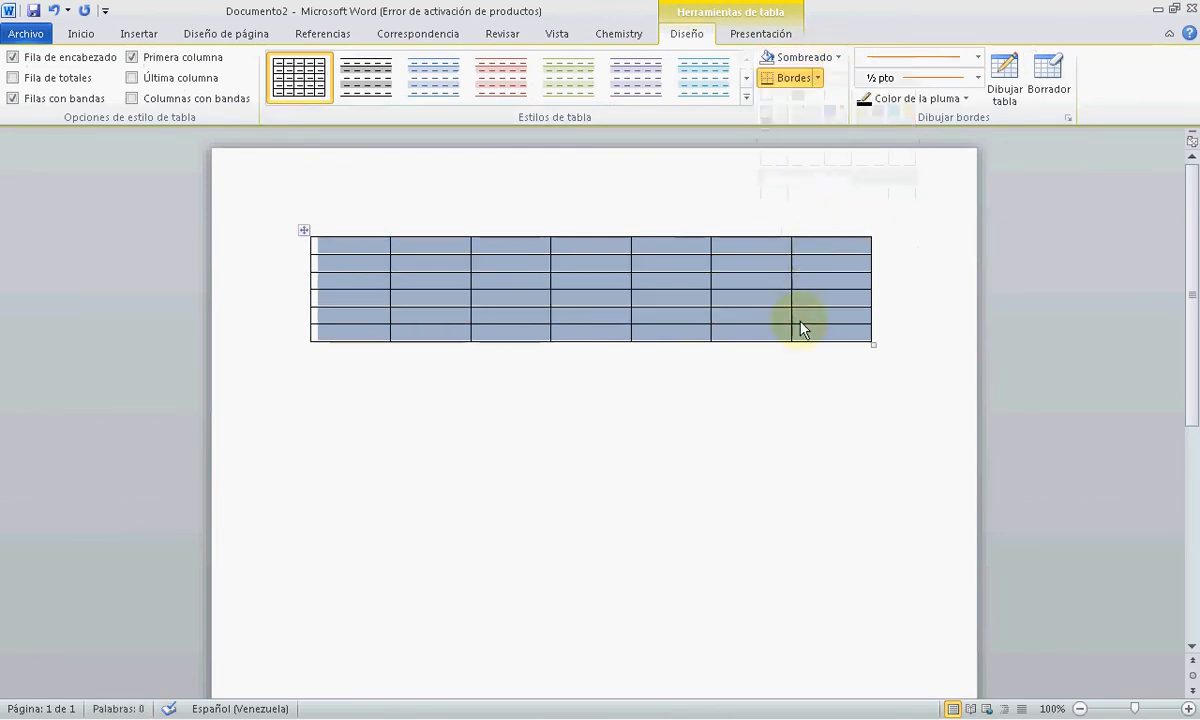
click(775, 447)
click(304, 230)
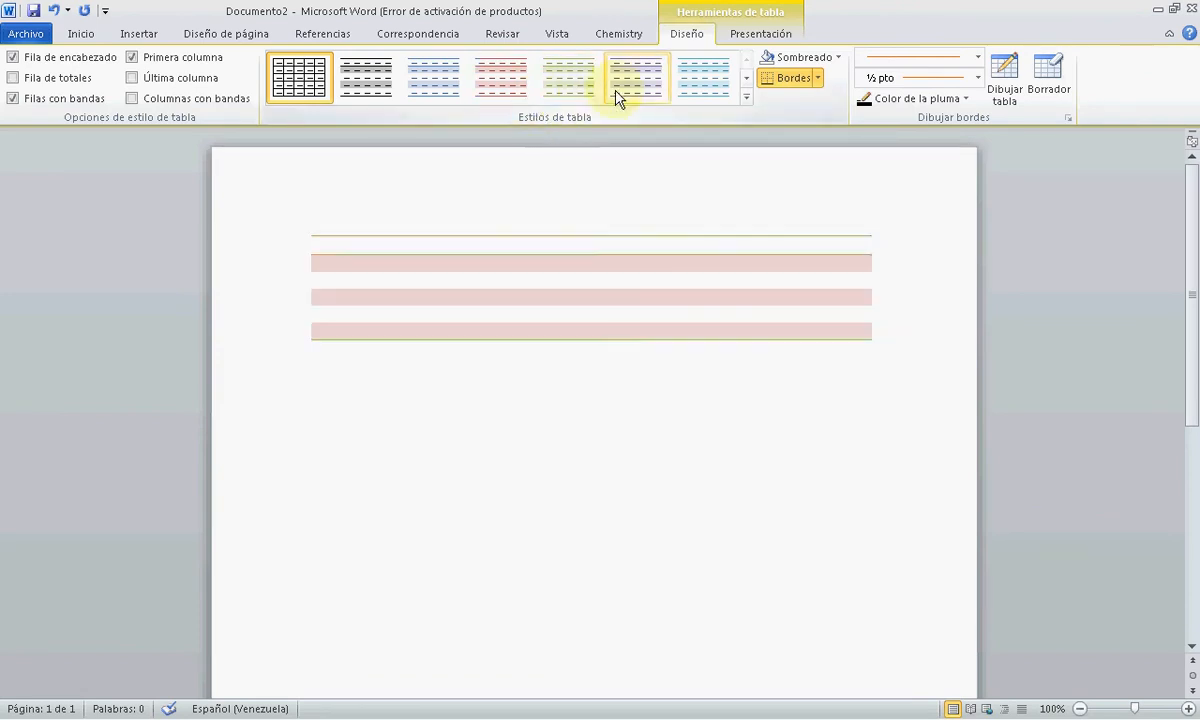
click(818, 79)
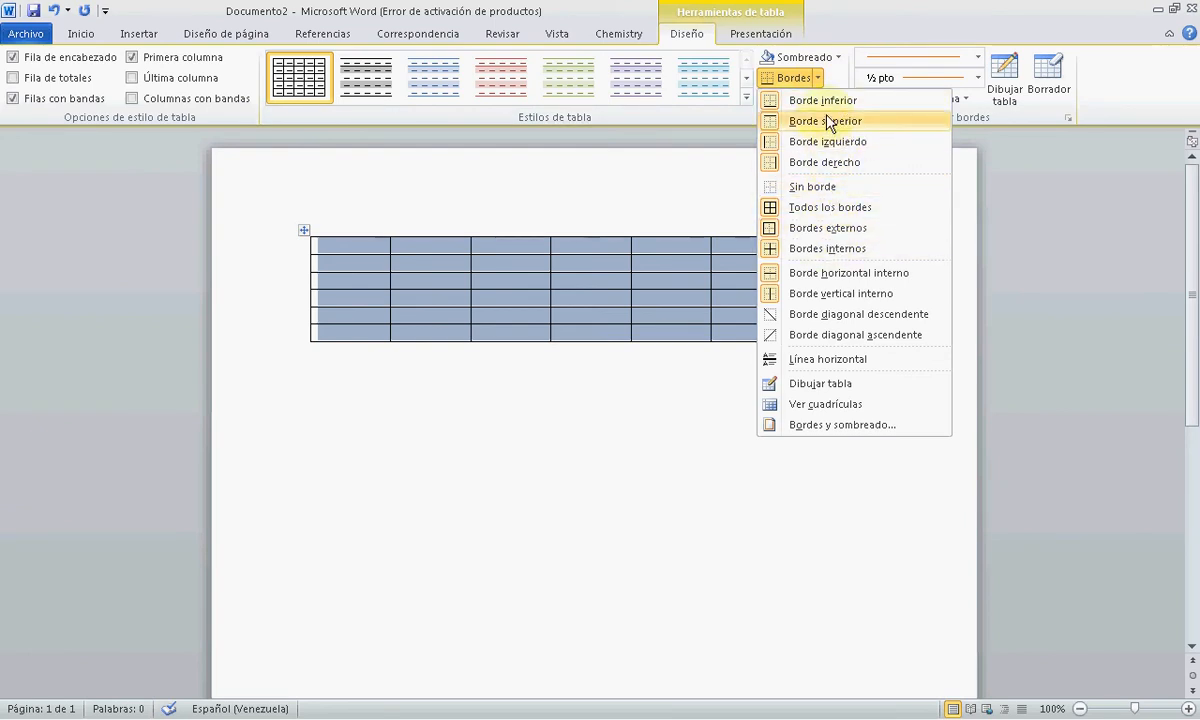
click(554, 442)
click(517, 393)
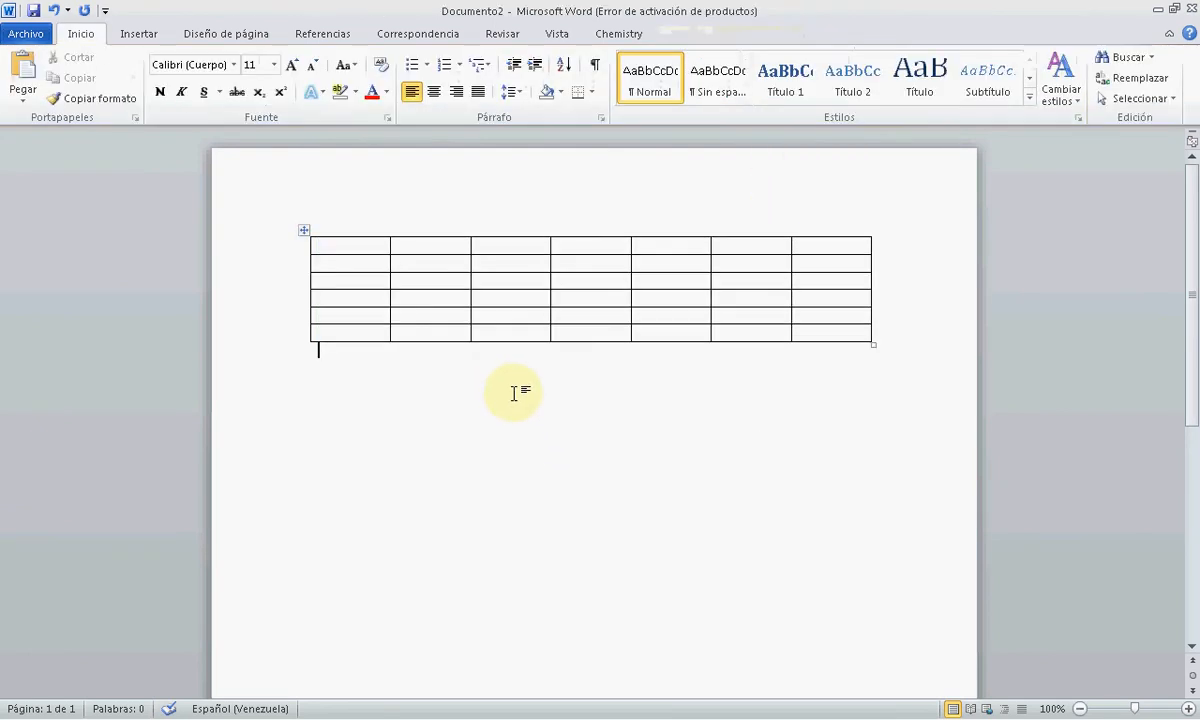
Step: Remove the right outer border from the whole table
click(304, 231)
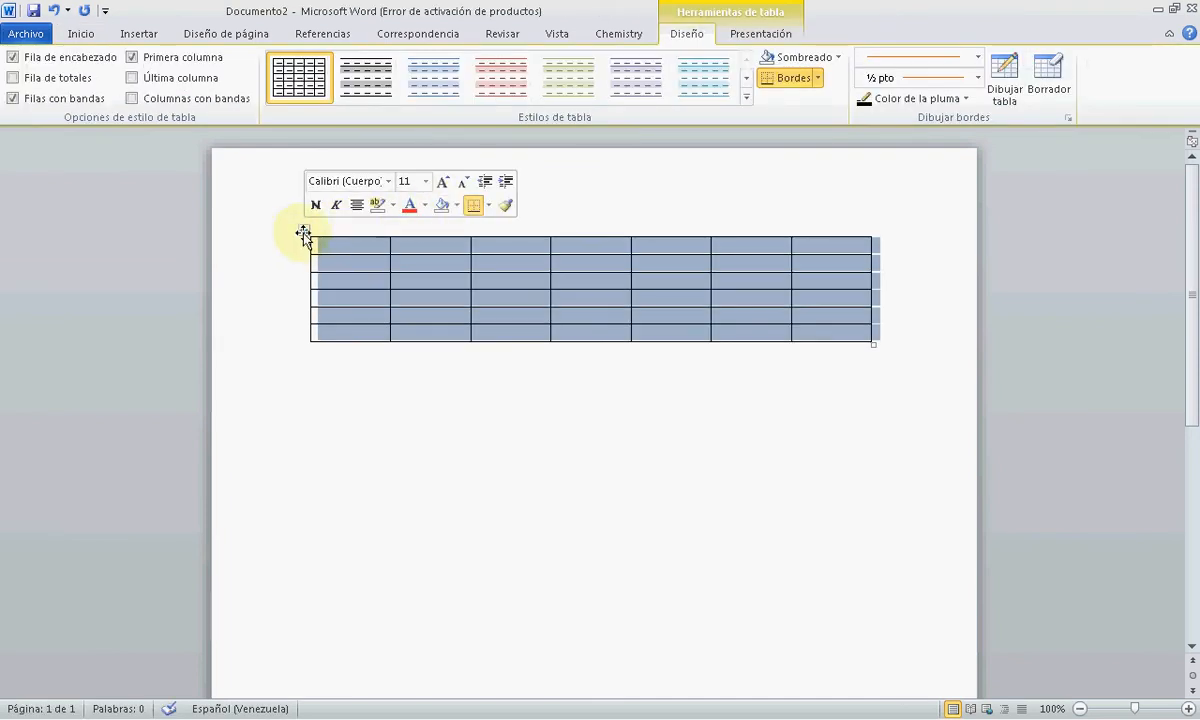
click(818, 79)
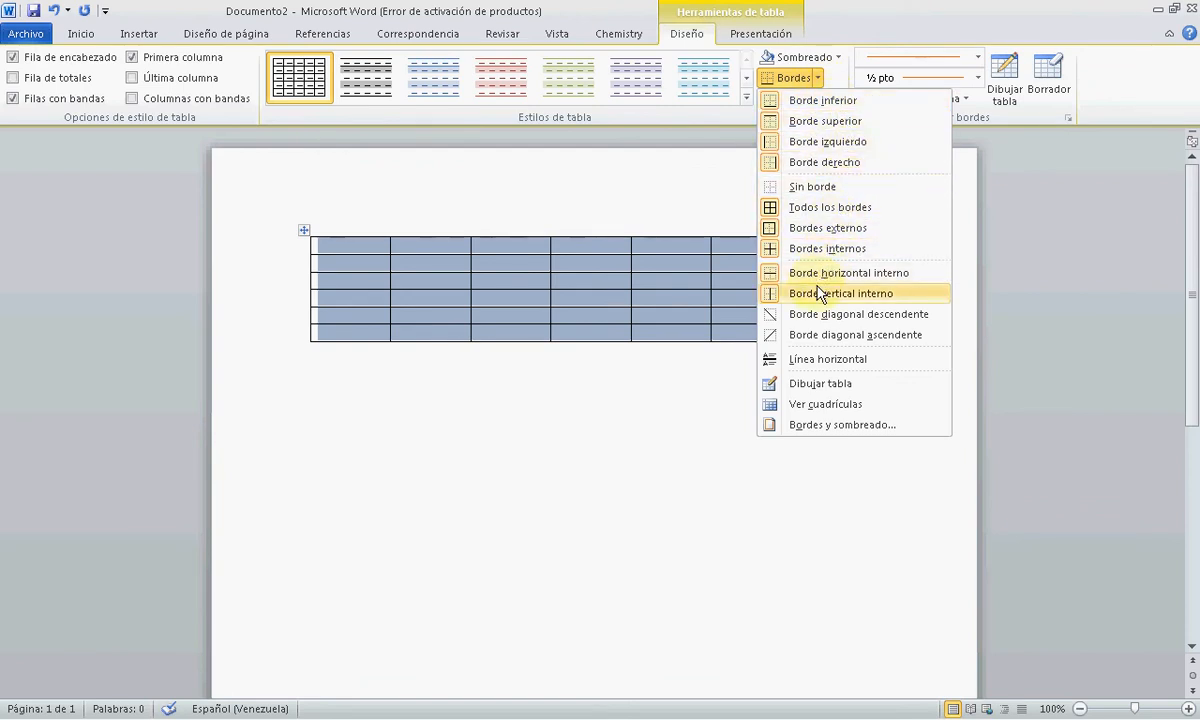
click(840, 171)
click(763, 423)
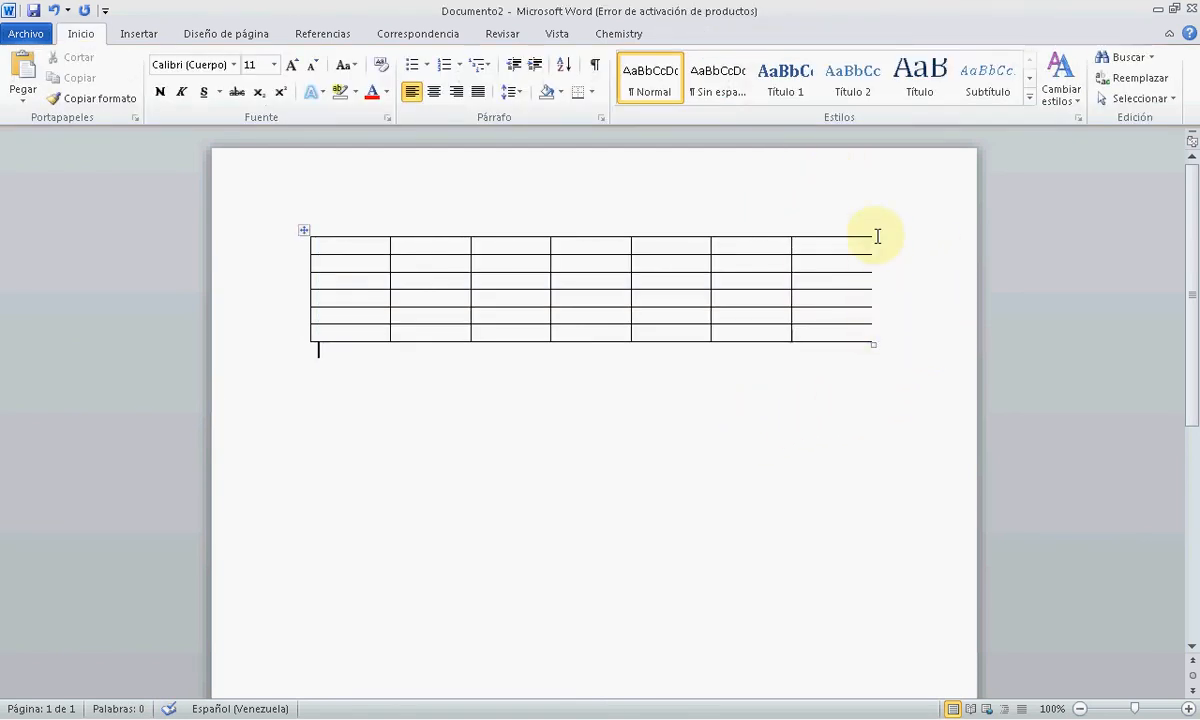
Step: Remove the top outer border from the whole table
click(304, 230)
click(816, 78)
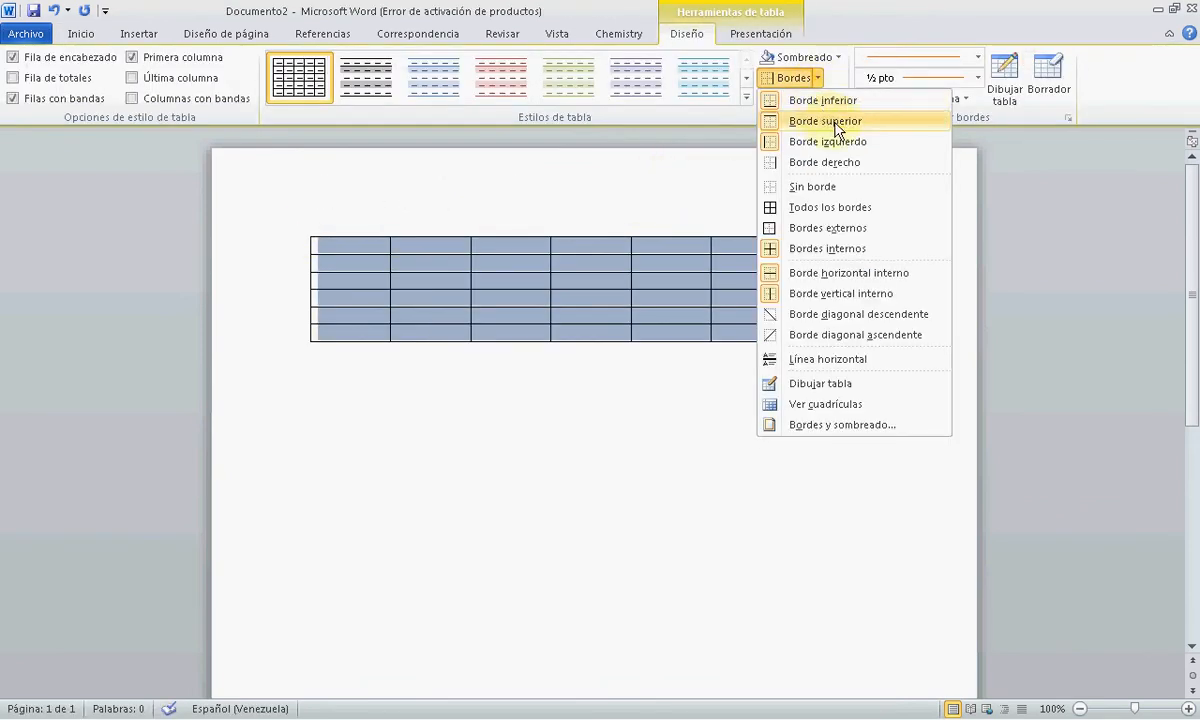
click(840, 121)
click(614, 438)
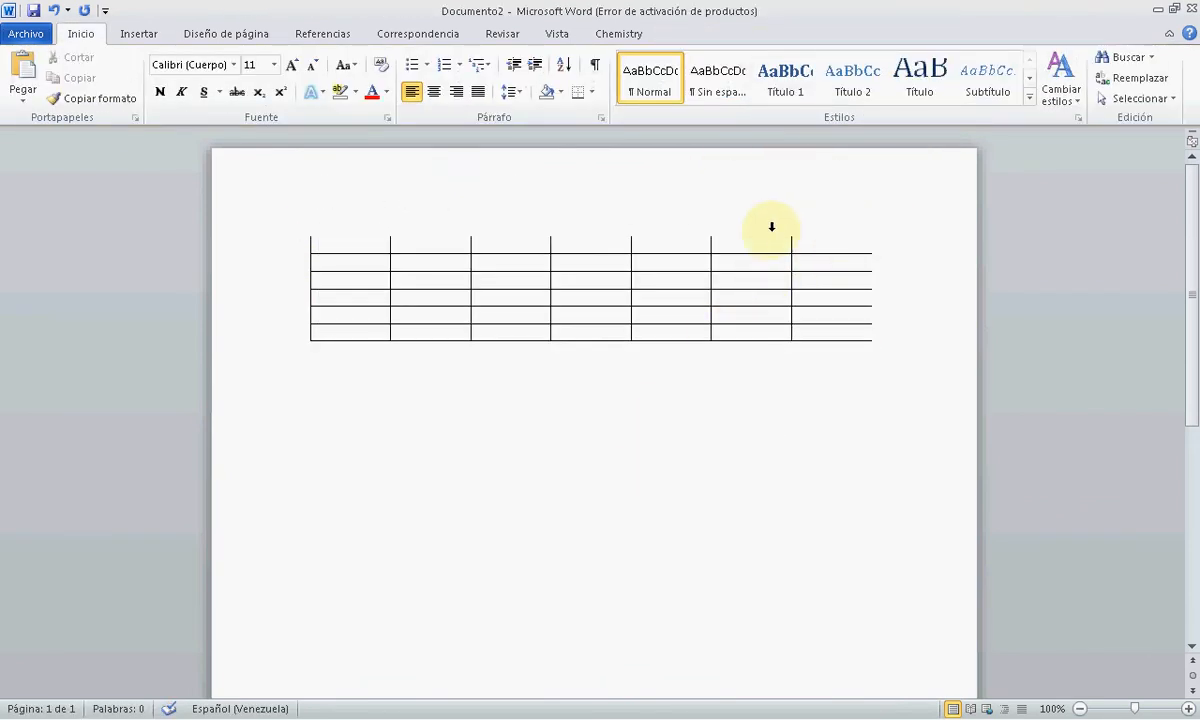
Step: Remove the bottom outer border from the whole table
click(305, 231)
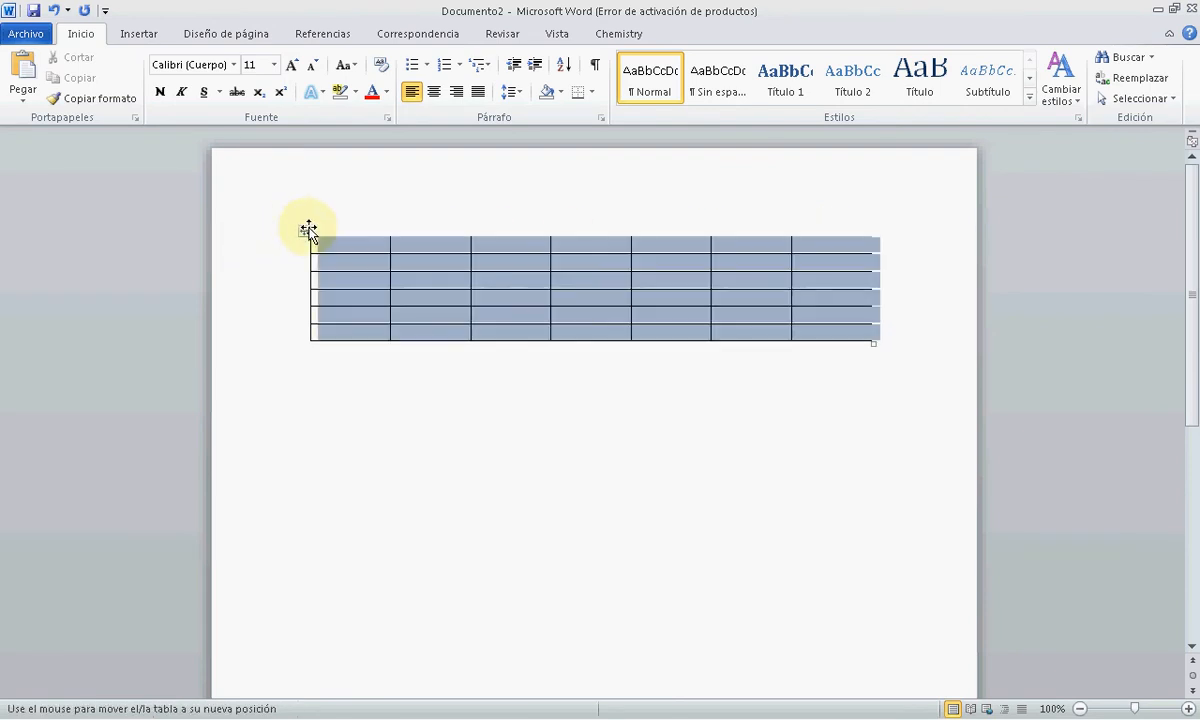
click(819, 80)
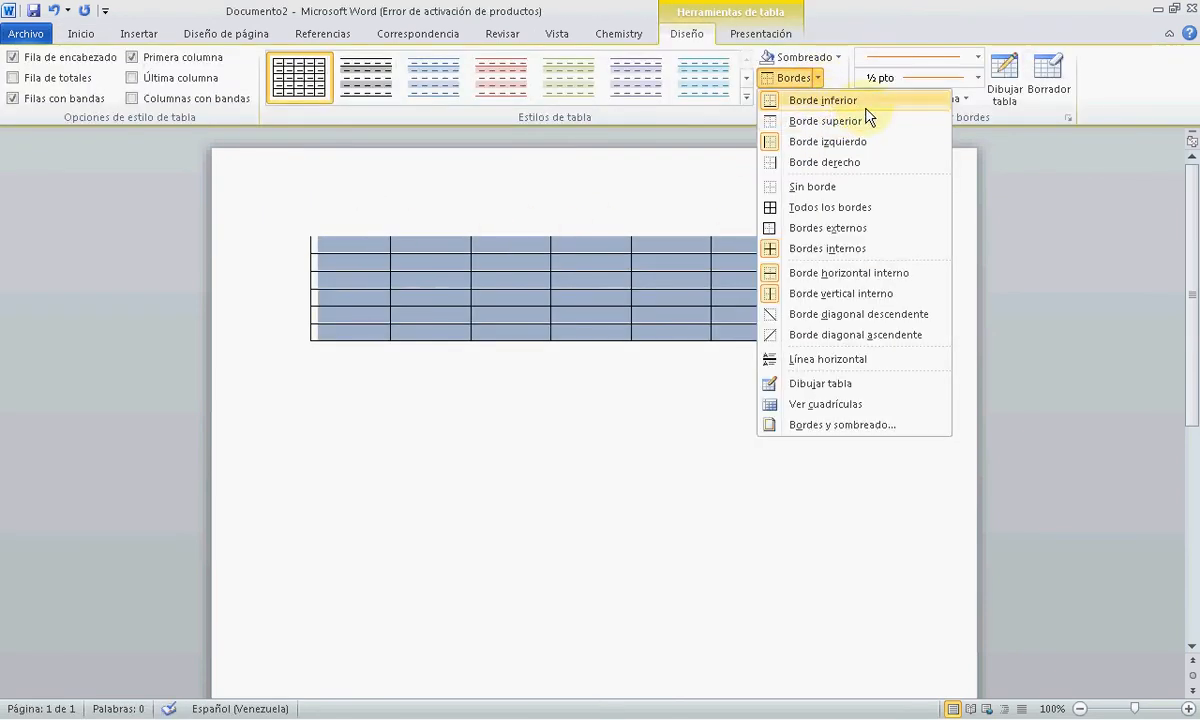
click(865, 107)
click(755, 236)
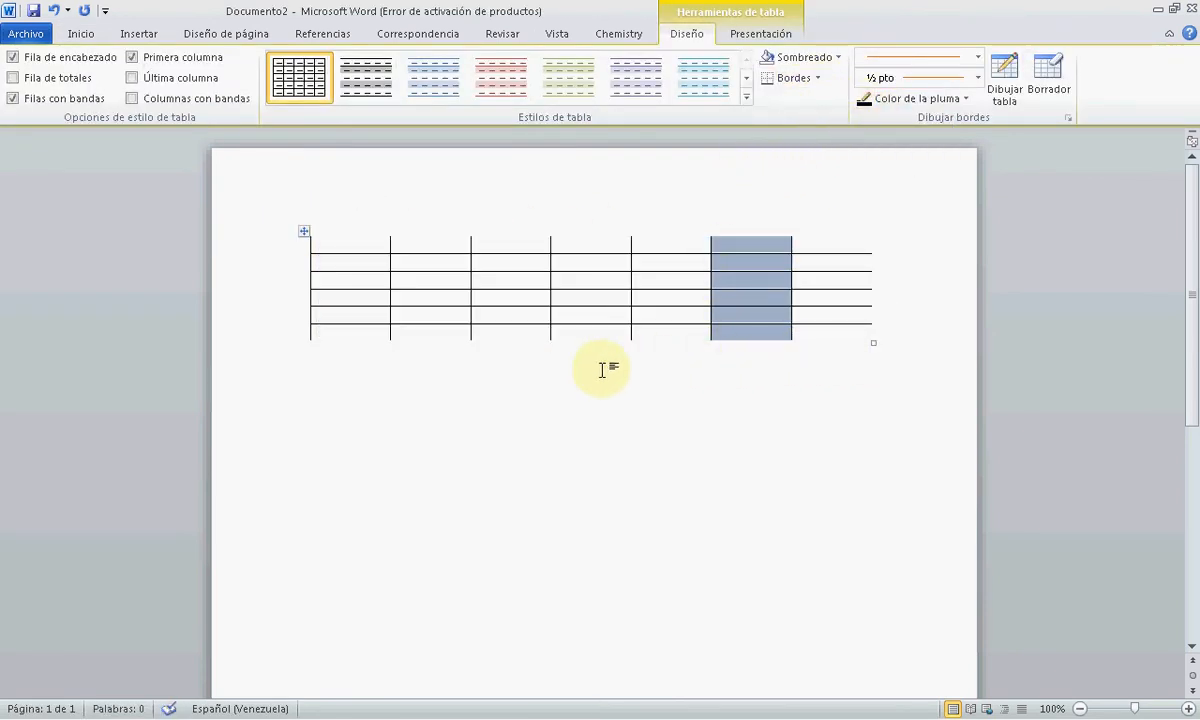
Step: Remove the left outer border from the whole table
click(306, 233)
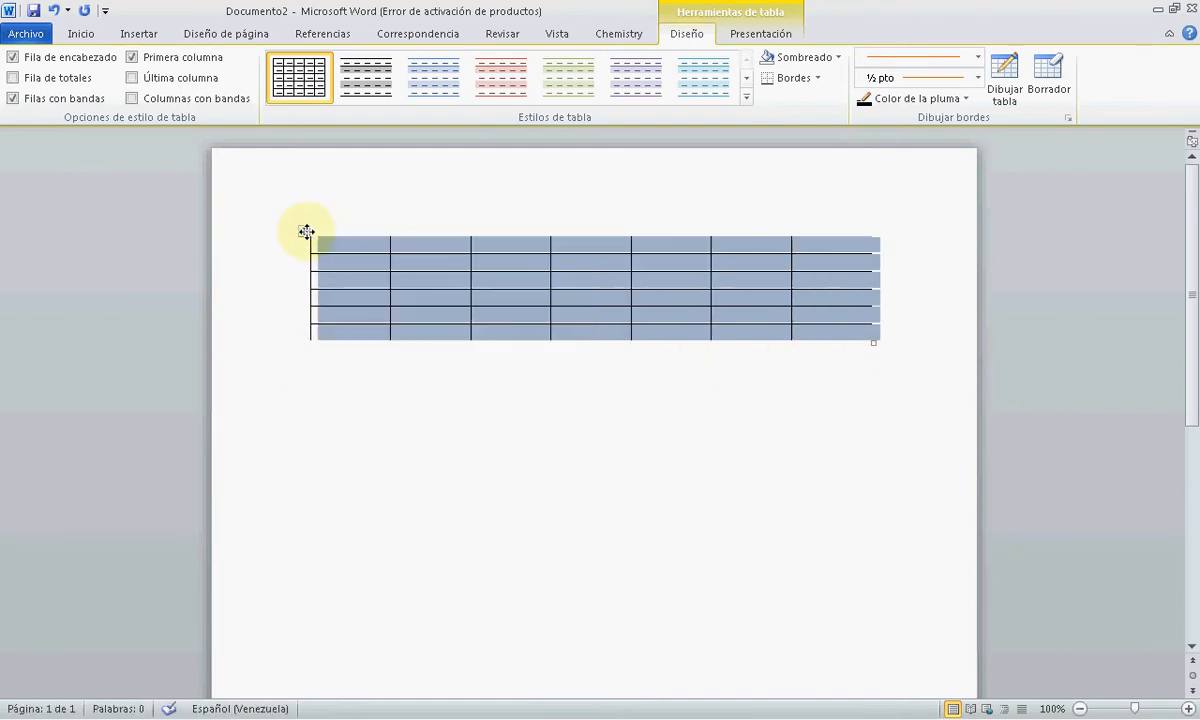
click(818, 80)
click(866, 141)
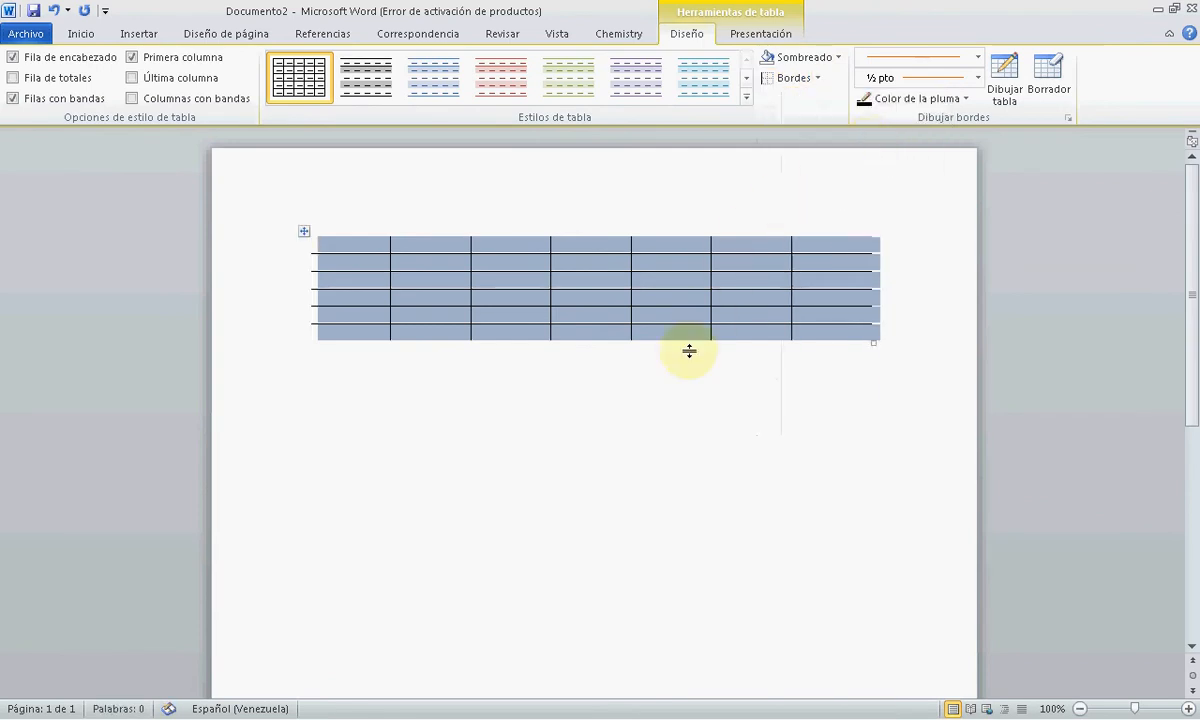
click(664, 428)
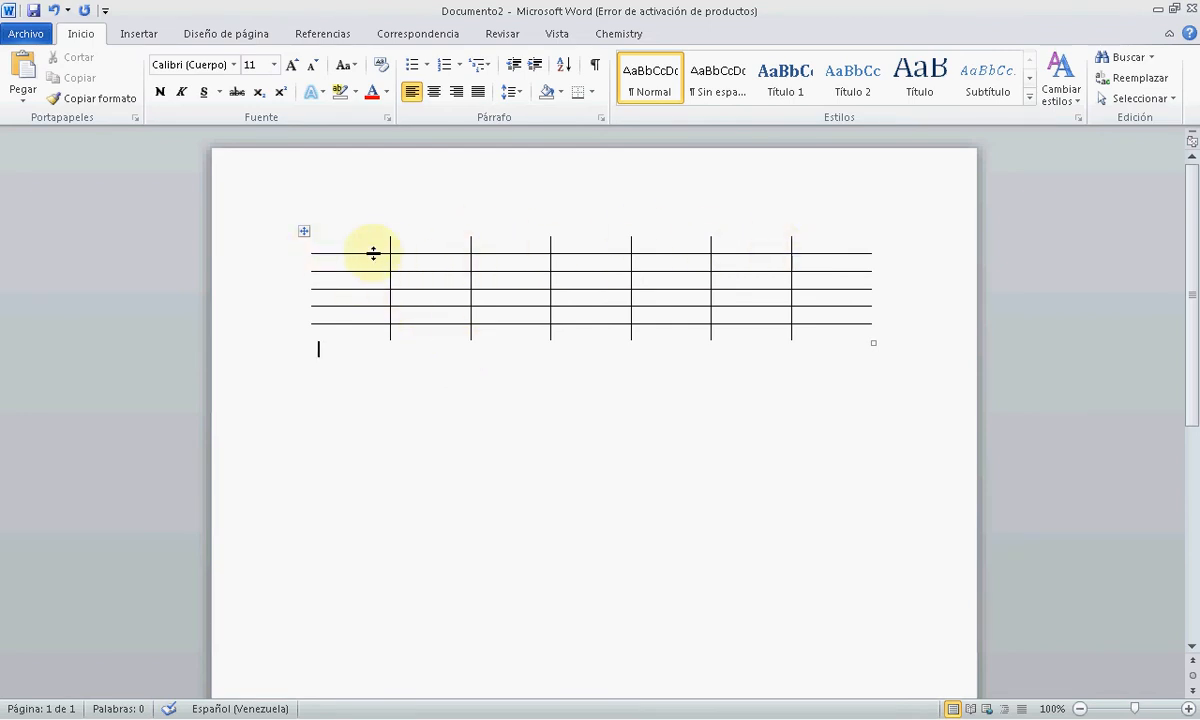
Step: Try out selecting the whole table, a block of middle cells, part of the third column and part of the fourth row
click(304, 231)
click(509, 402)
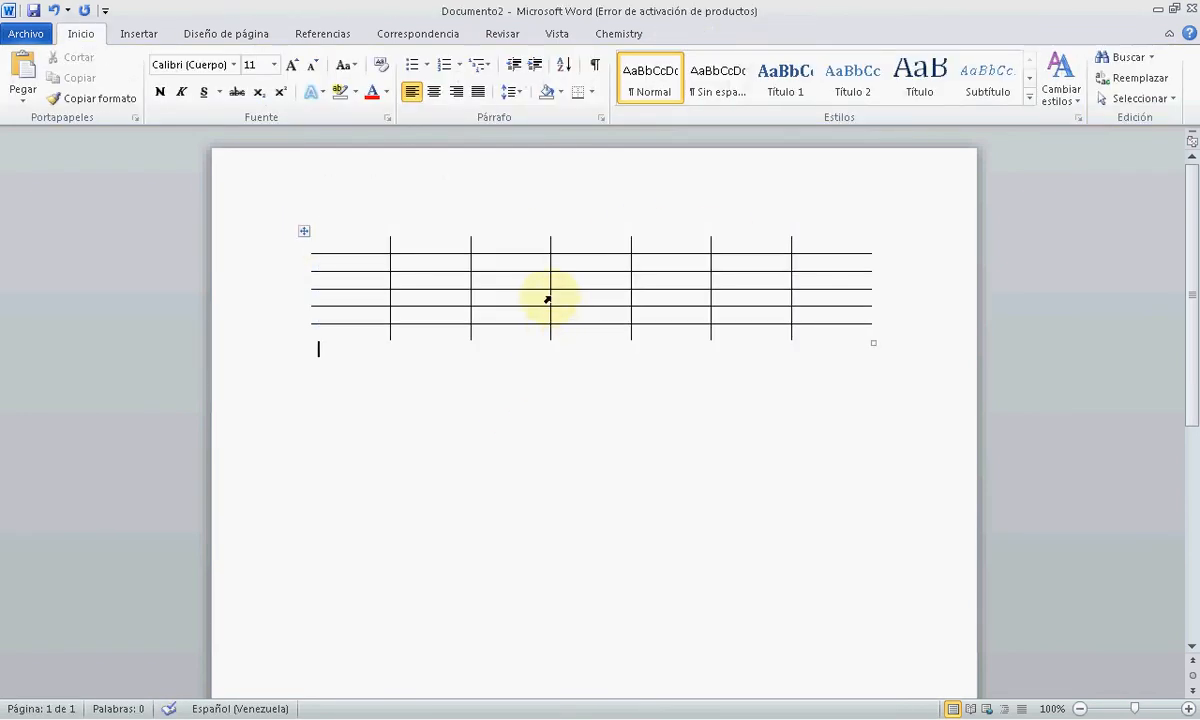
drag(538, 276, 651, 302)
drag(535, 268, 529, 318)
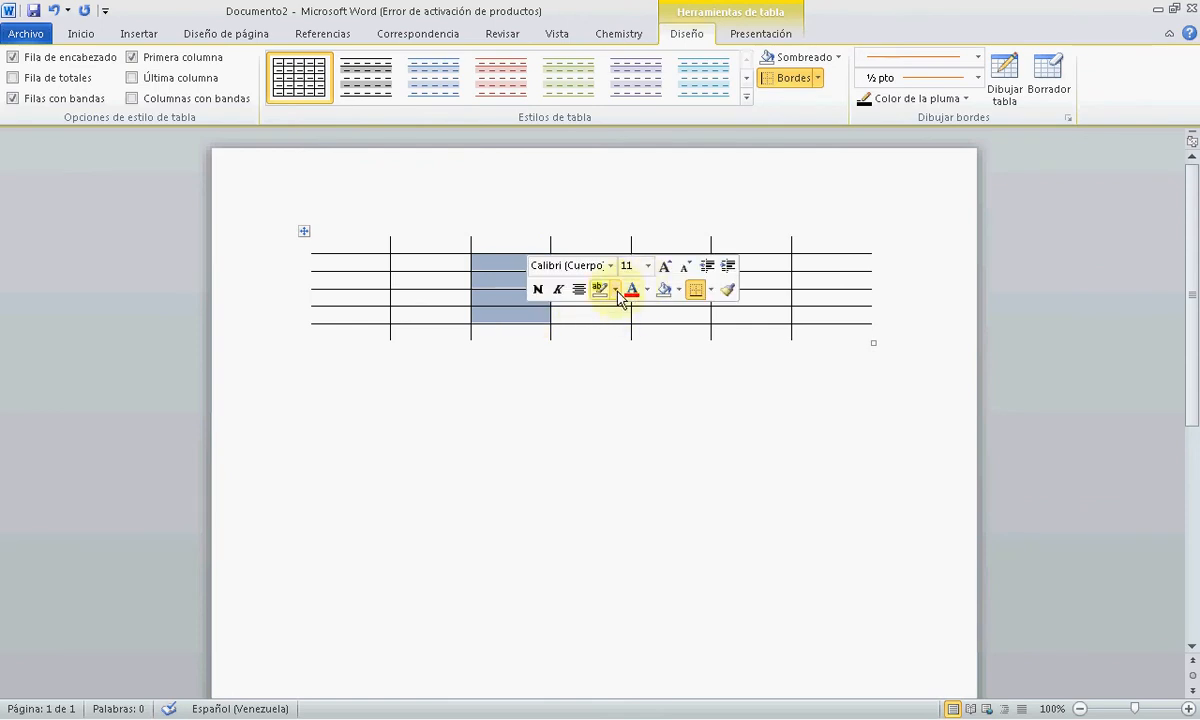
drag(605, 300, 759, 300)
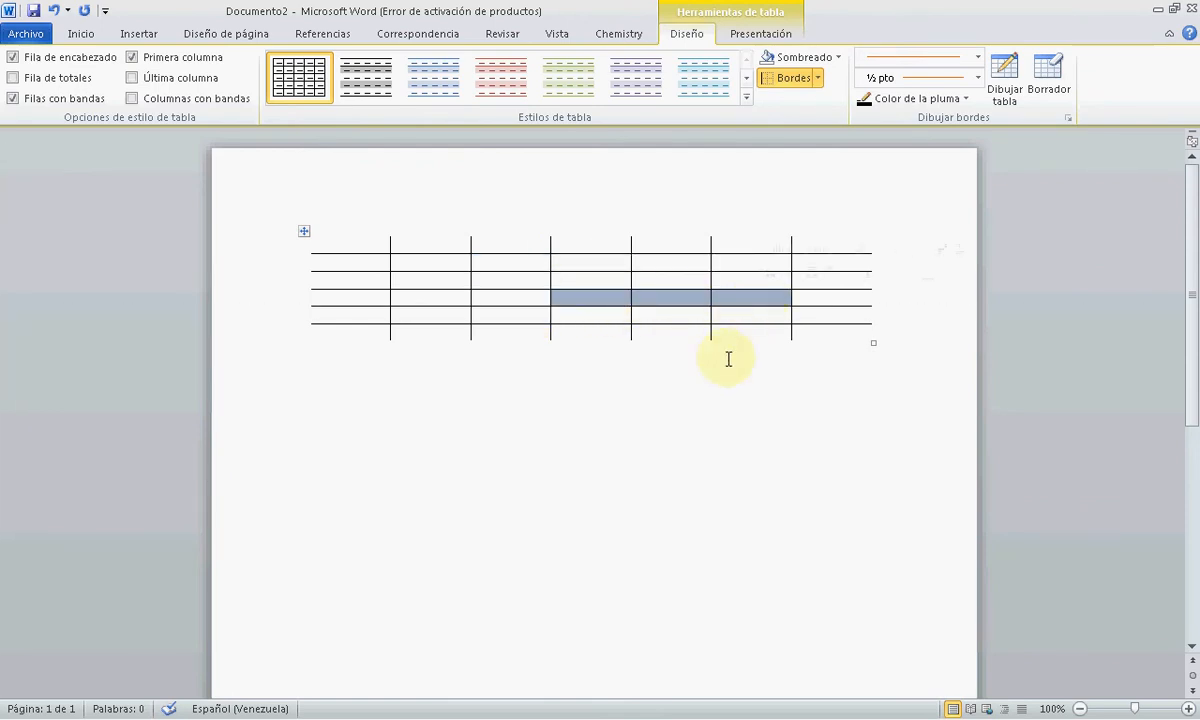
click(700, 380)
Step: Remove the right border of the cell block spanning rows two to five and columns three to five
drag(535, 270, 685, 312)
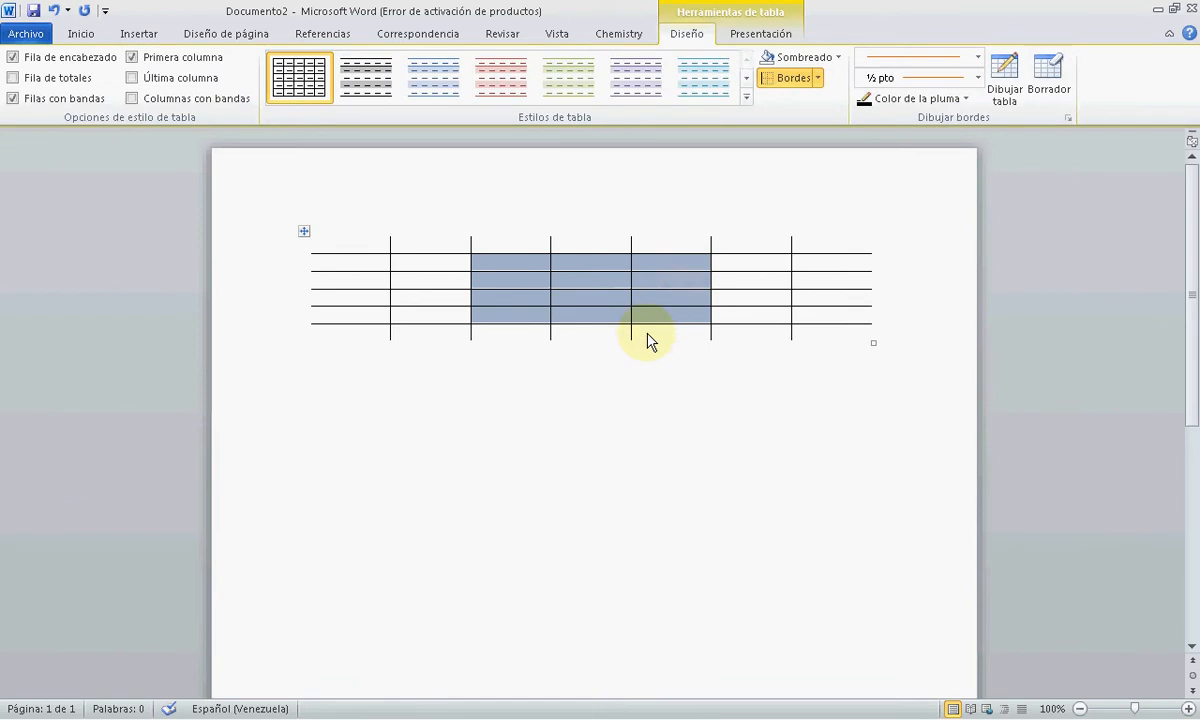
click(817, 78)
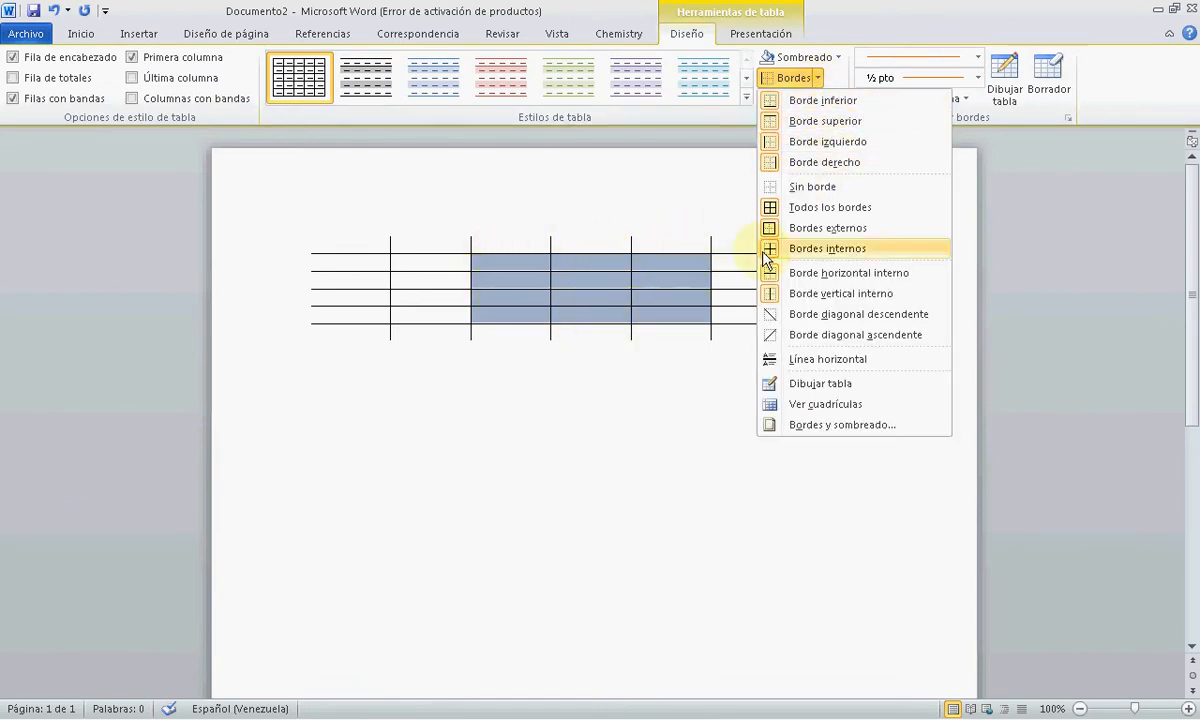
click(873, 162)
click(684, 420)
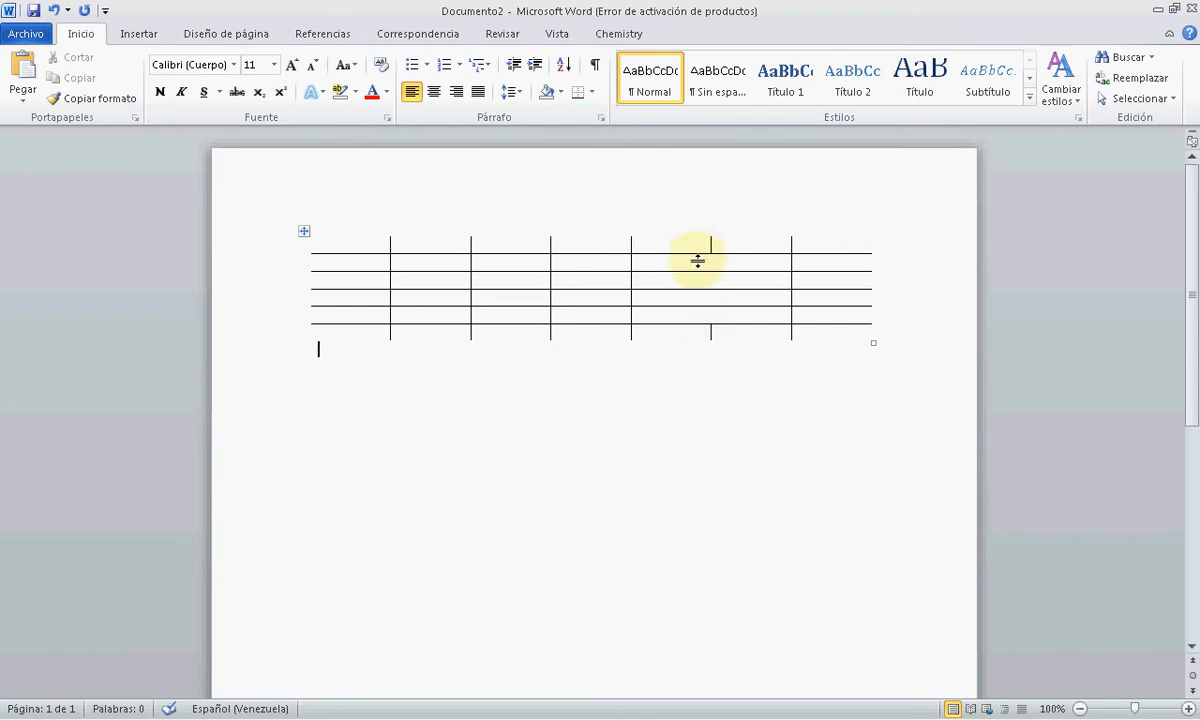
Step: Remove the top border of the cell block spanning rows two to four and columns three and four
drag(573, 264, 503, 301)
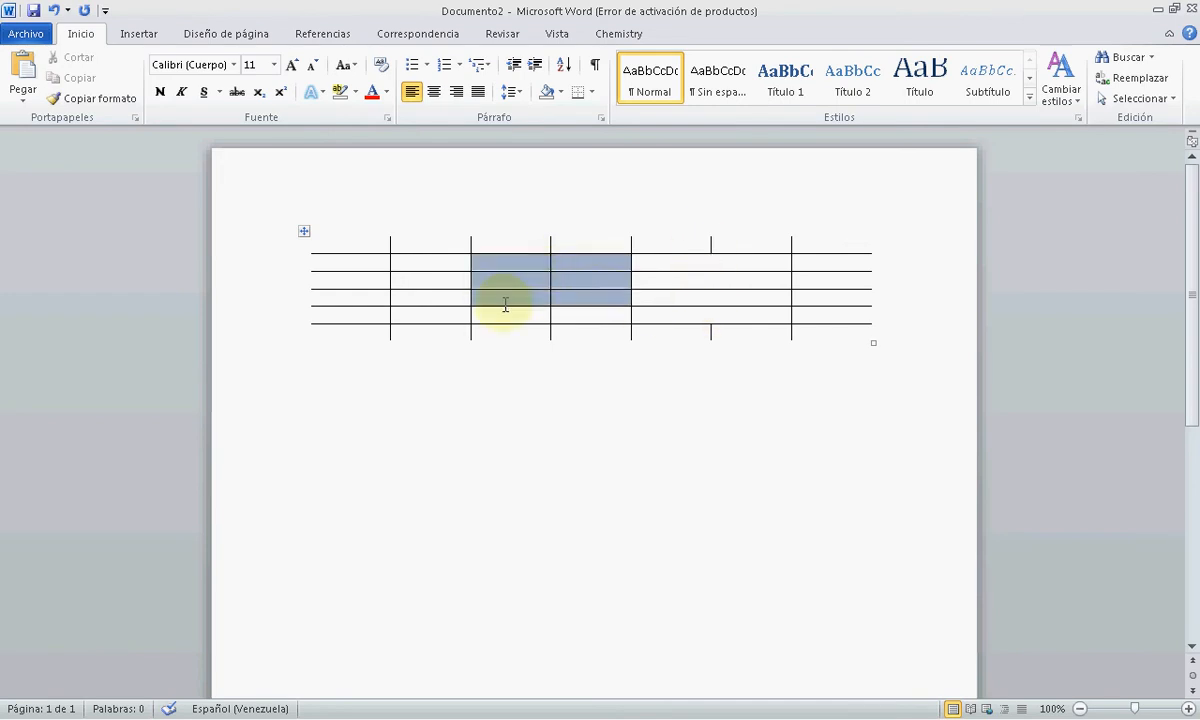
click(817, 78)
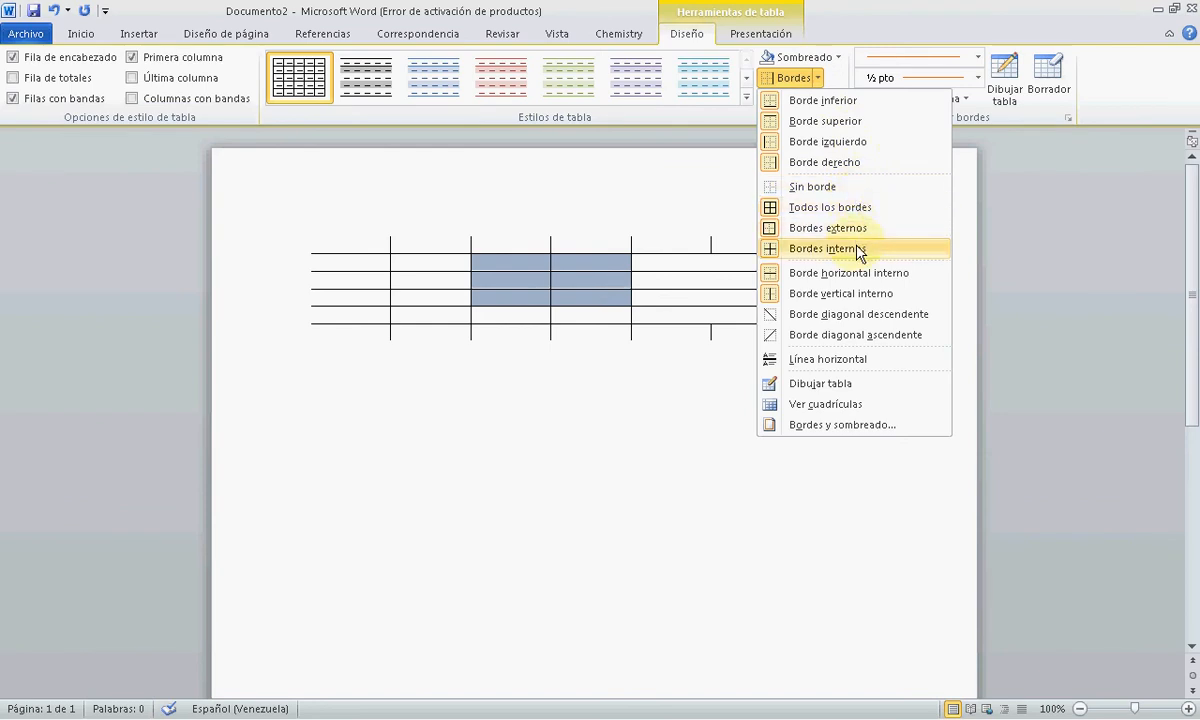
click(789, 182)
click(555, 408)
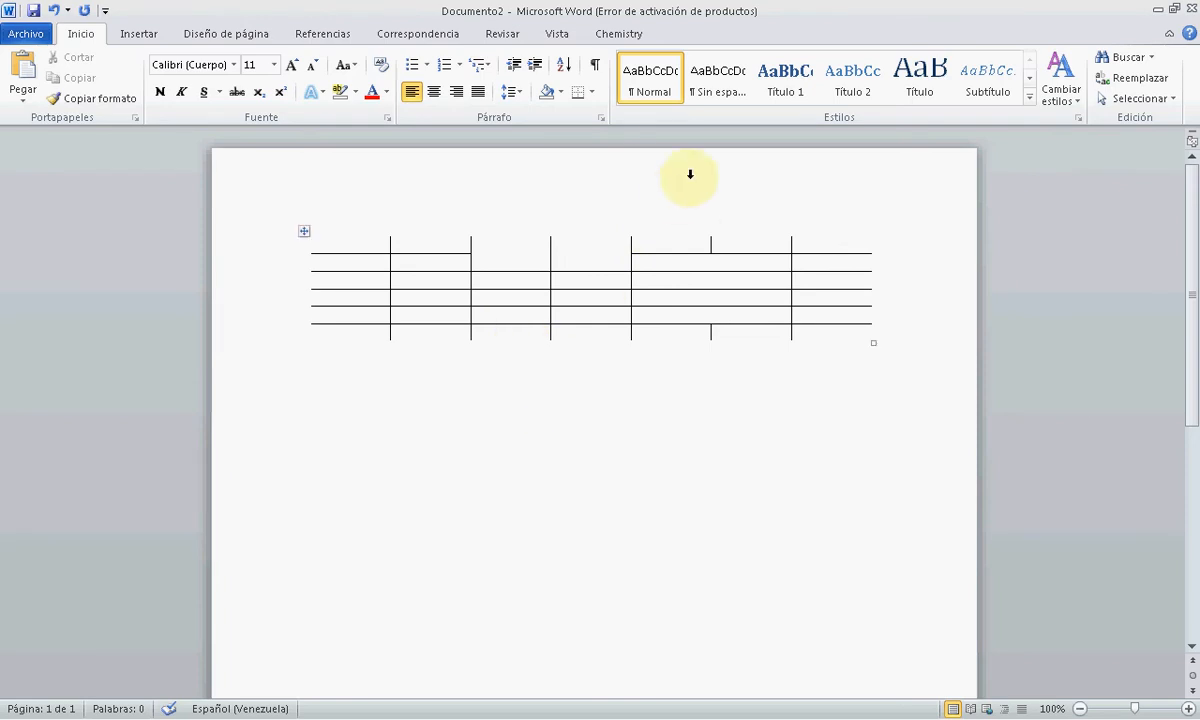
Step: Apply all borders to the whole table with the current orange ½ pt pen
click(301, 234)
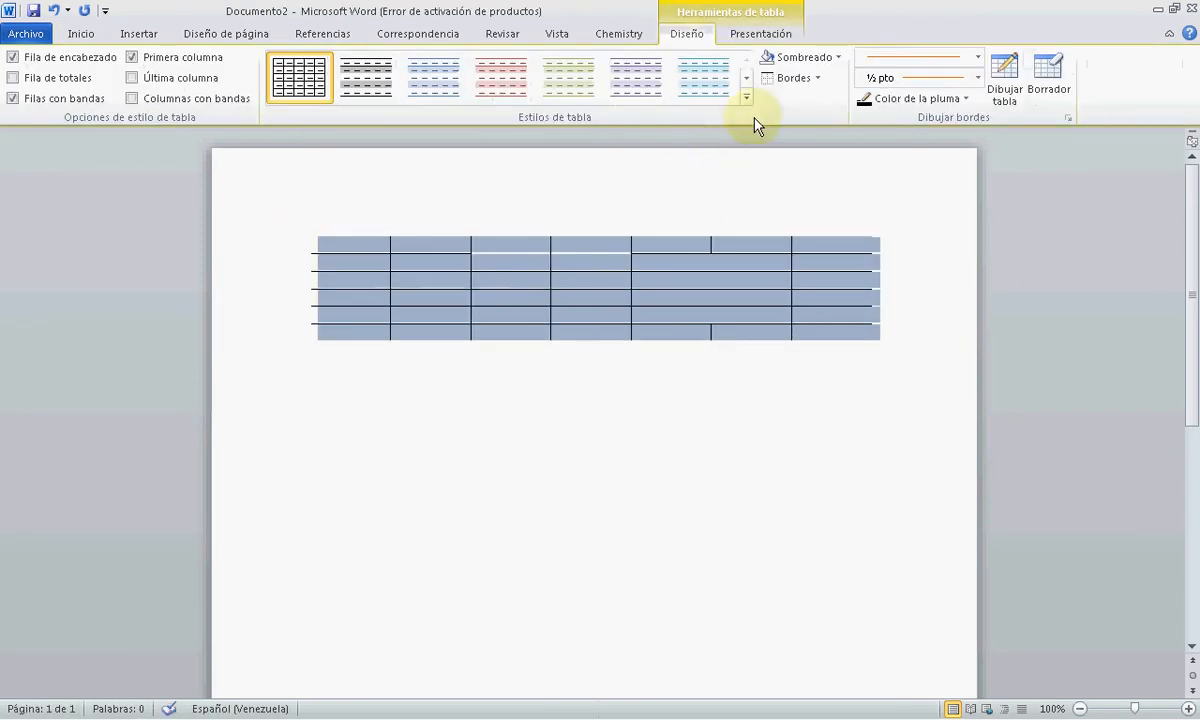
click(818, 78)
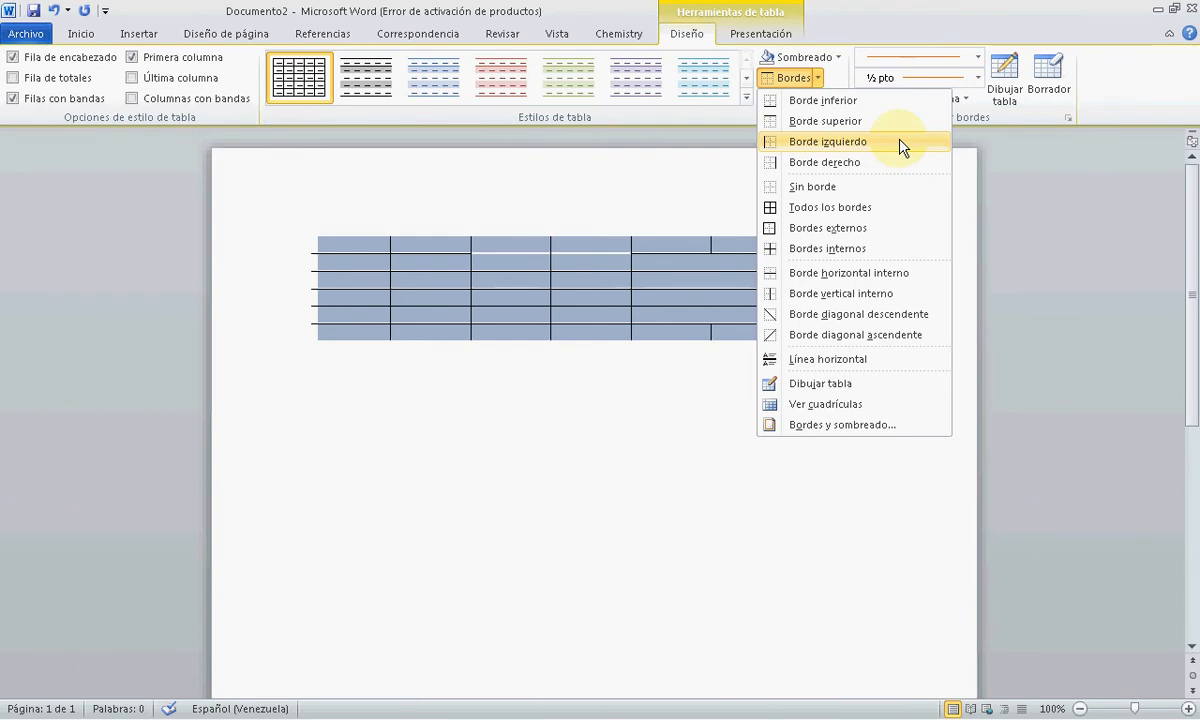
click(520, 428)
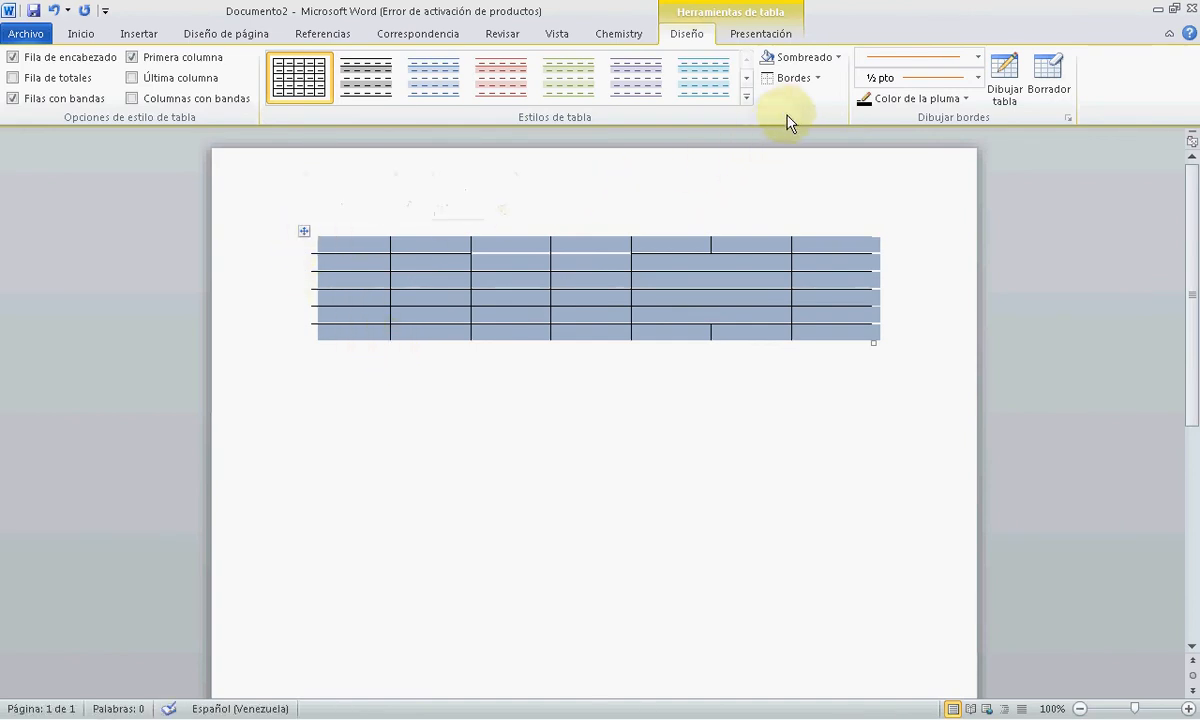
click(817, 78)
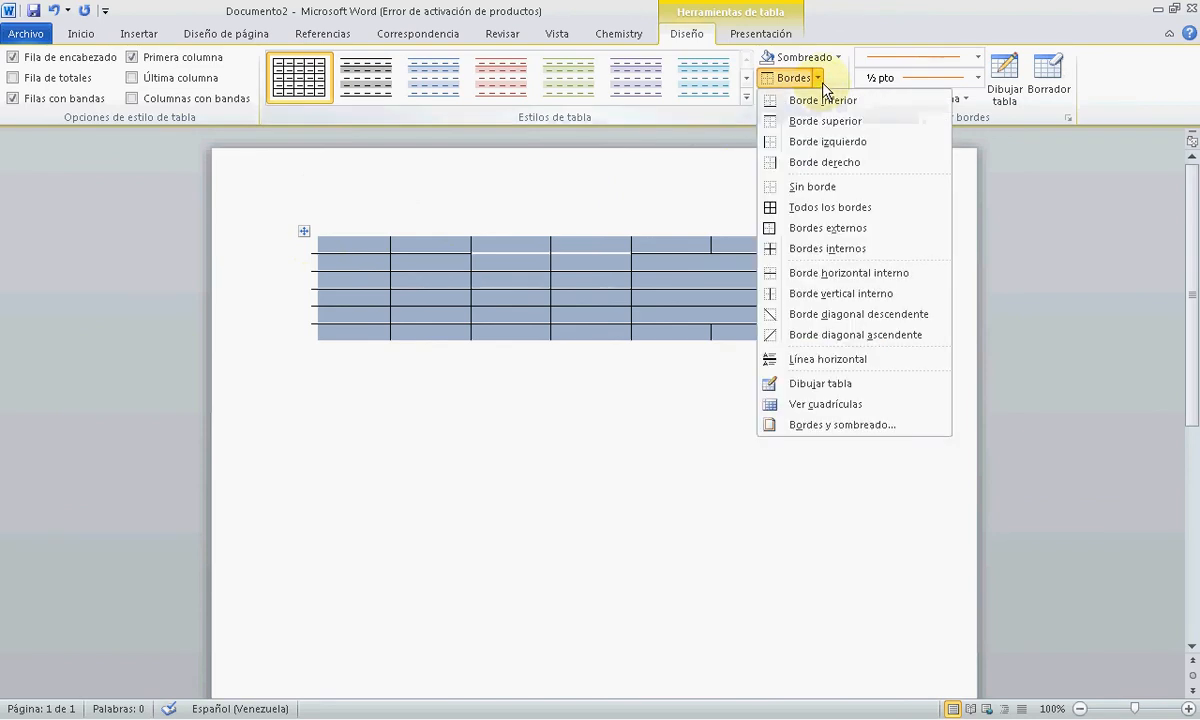
click(911, 214)
click(742, 405)
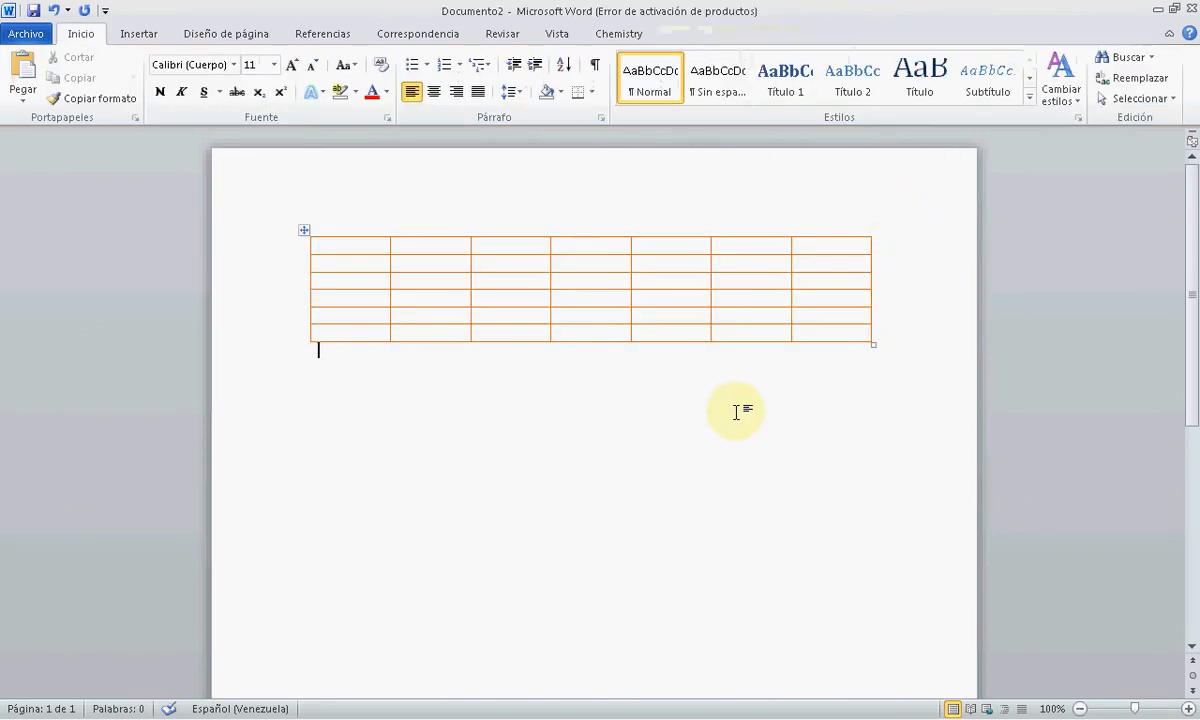
click(303, 231)
click(818, 78)
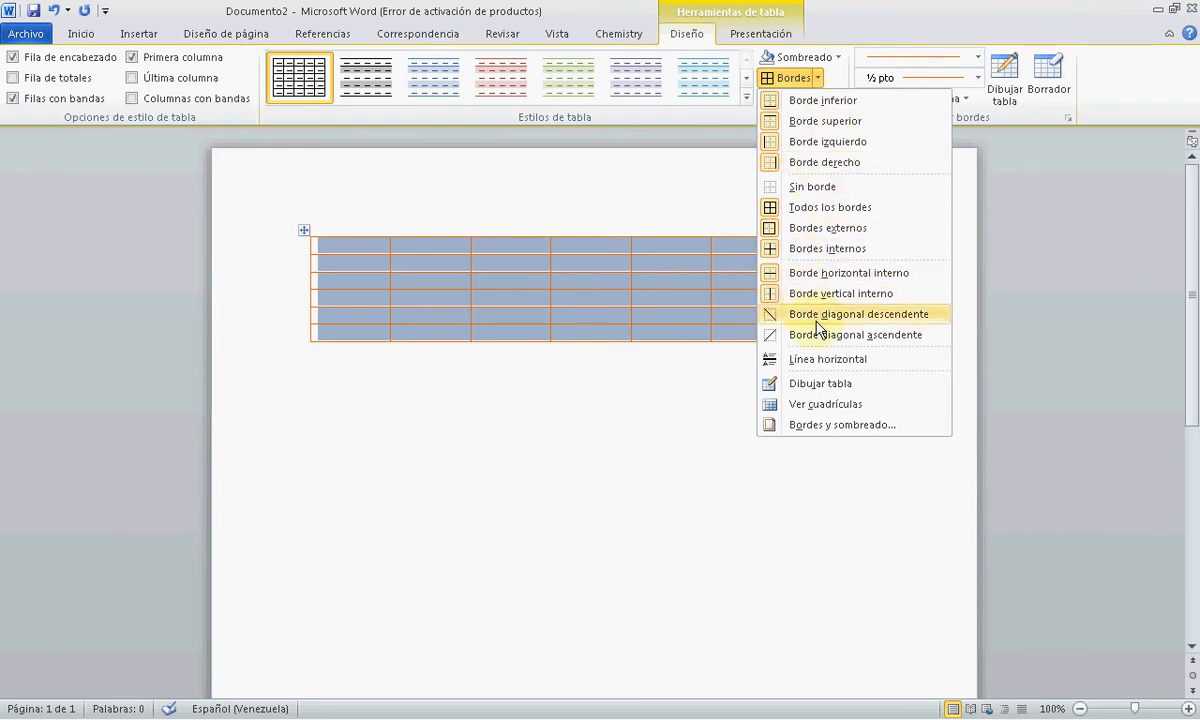
click(635, 383)
Step: Add two line breaks in the fourth cell of the second row and enter "Dibujo" on its first line
click(592, 270)
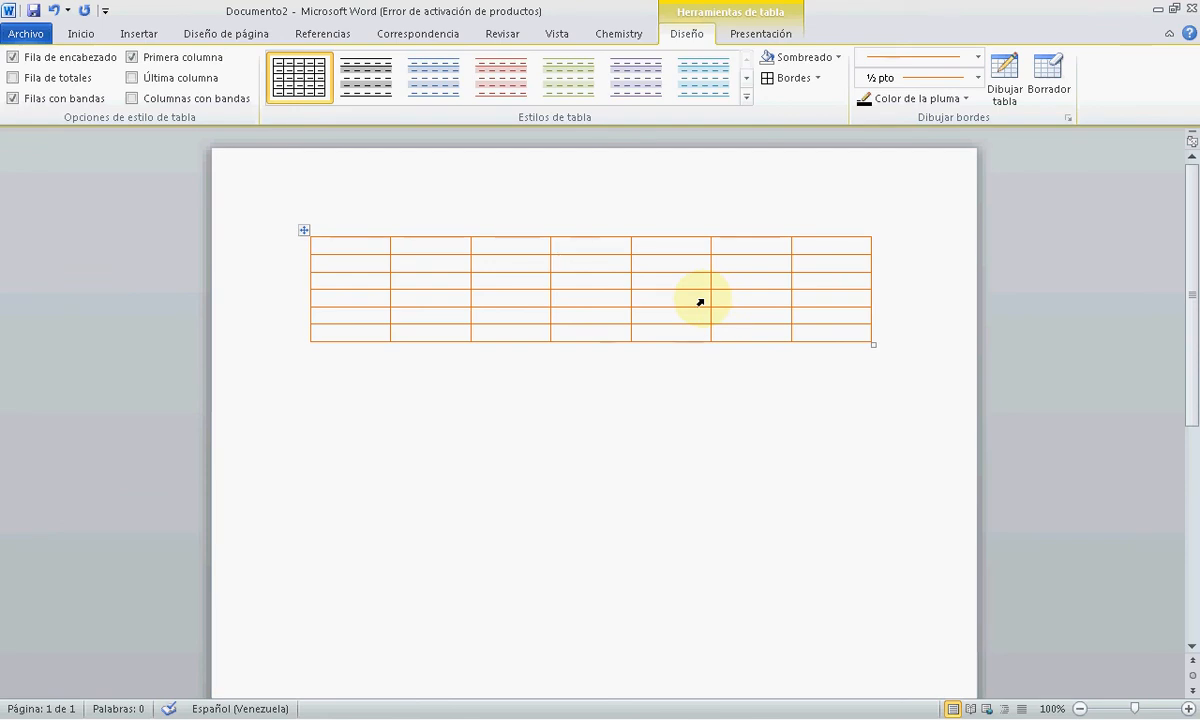
key(Return)
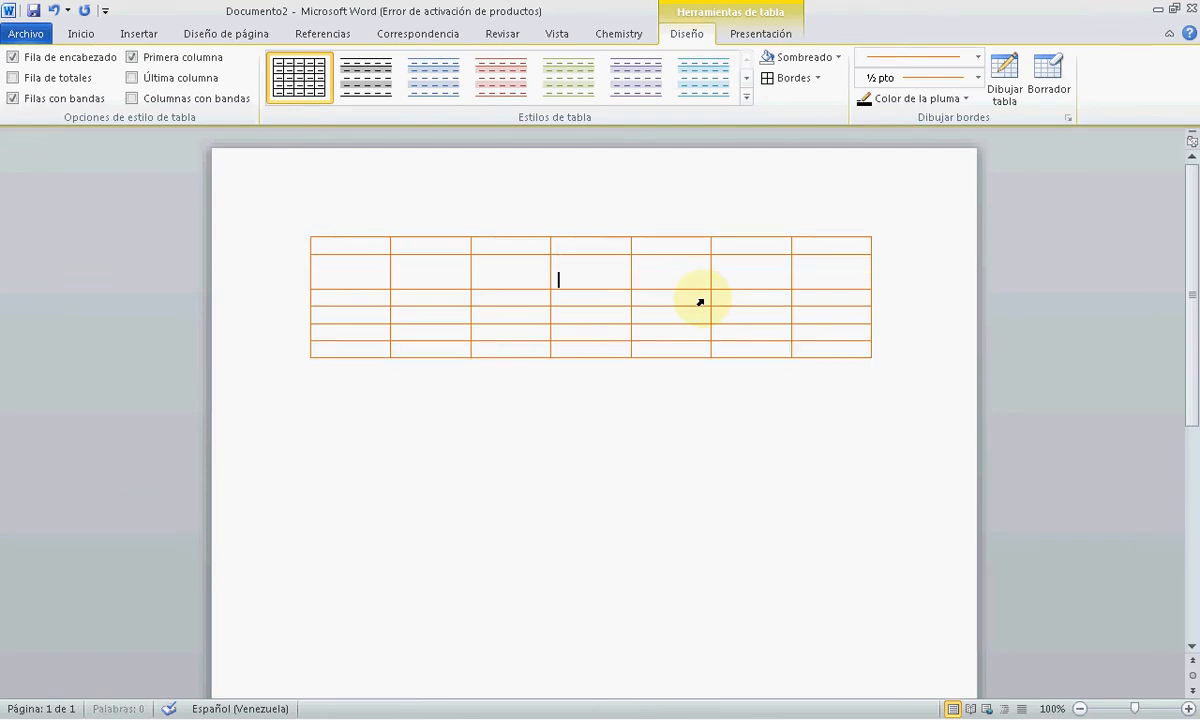
key(Return)
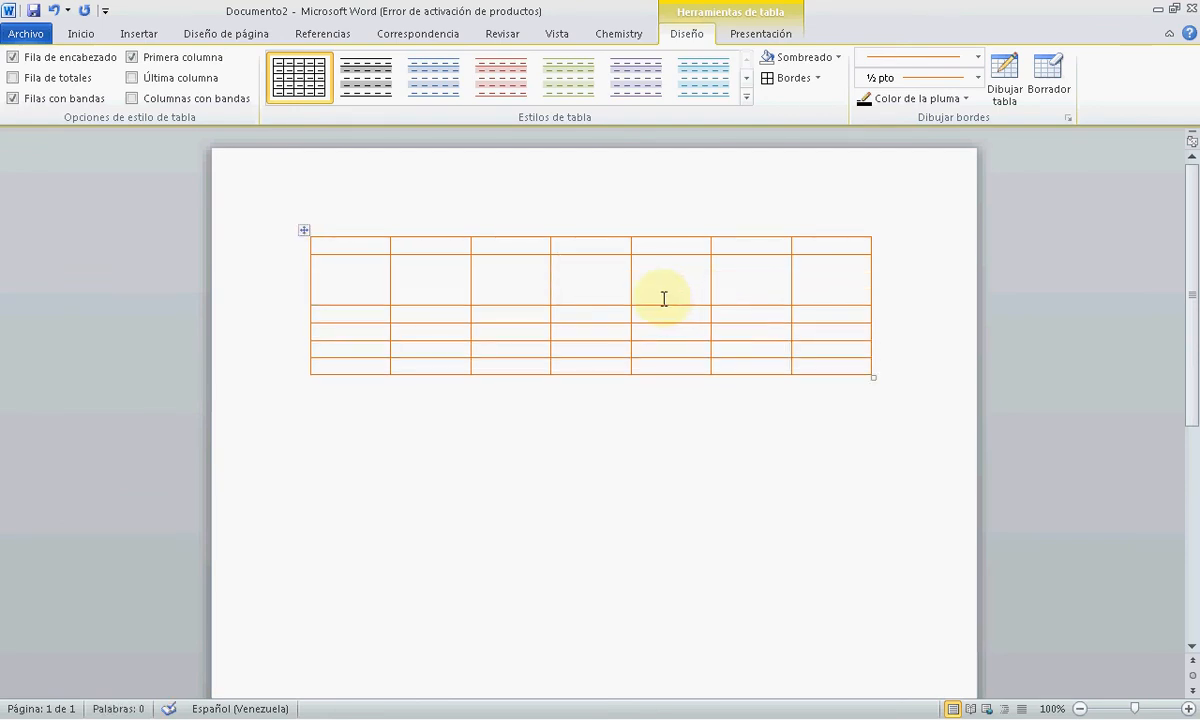
click(608, 284)
text(Dibujo)
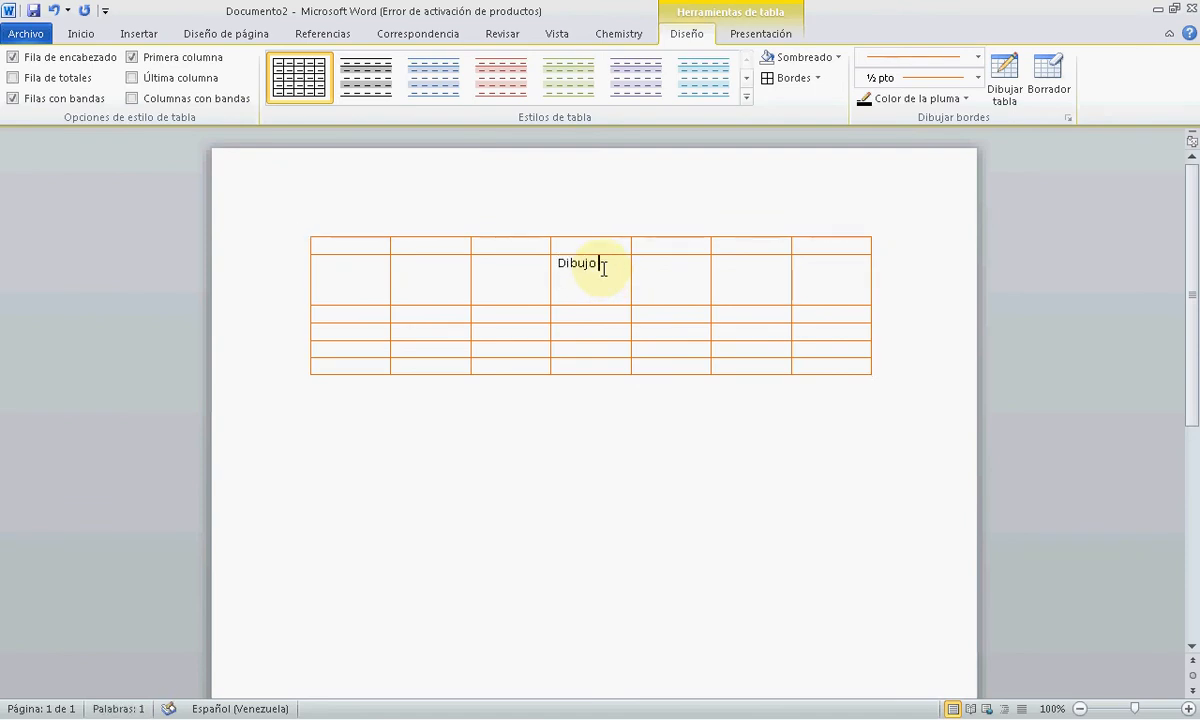
Step: Add two more line breaks after "Dibujo" in the cell and delete them again
key(Return)
key(Return)
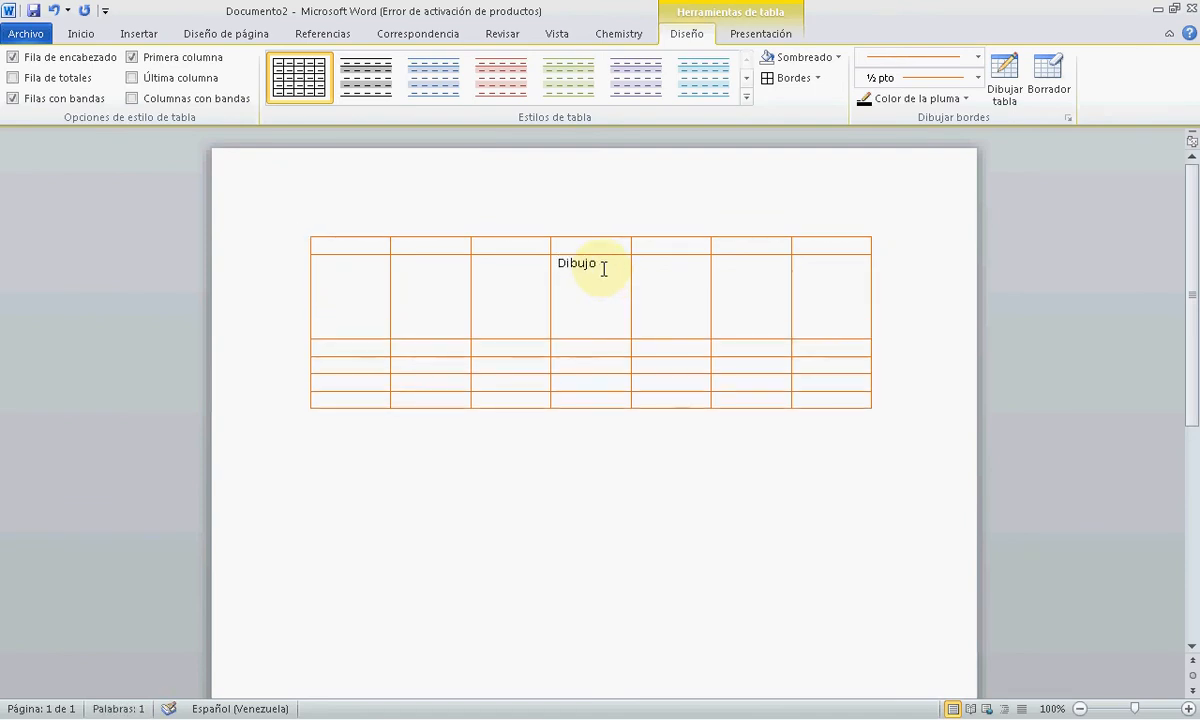
key(Delete)
key(Delete)
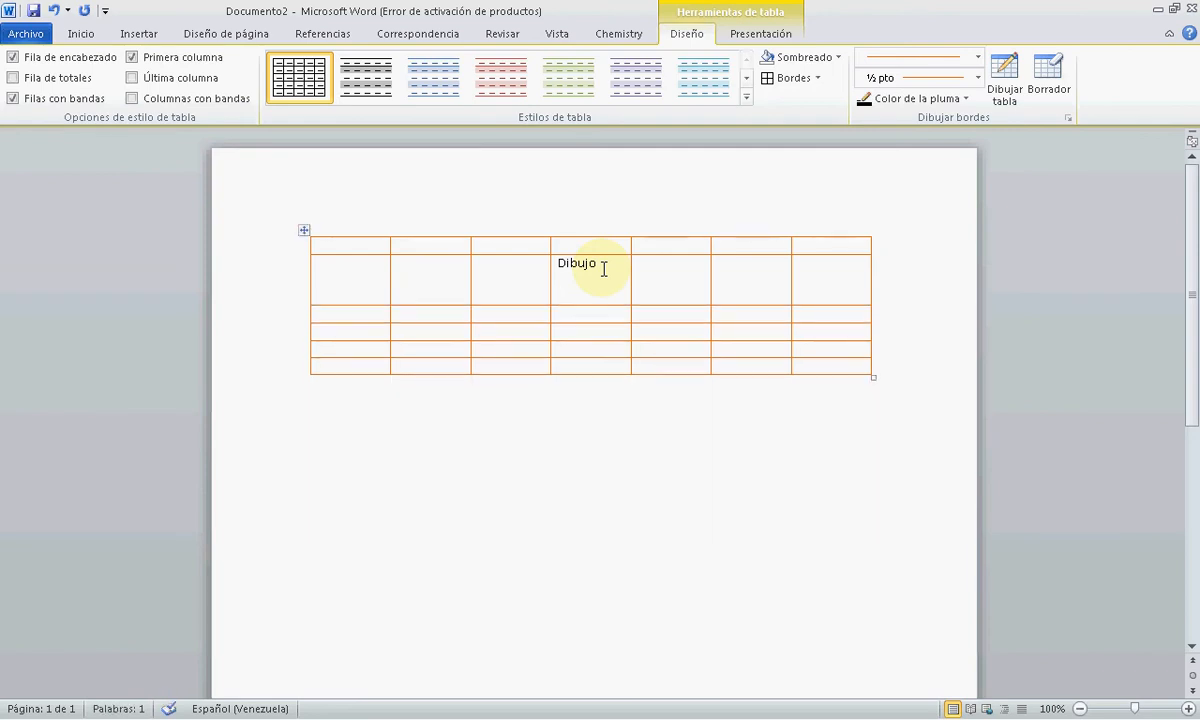
Step: Enter "Informatica" on the last line of the "Dibujo" cell and correct its spelling to "Informática"
text(Informatica)
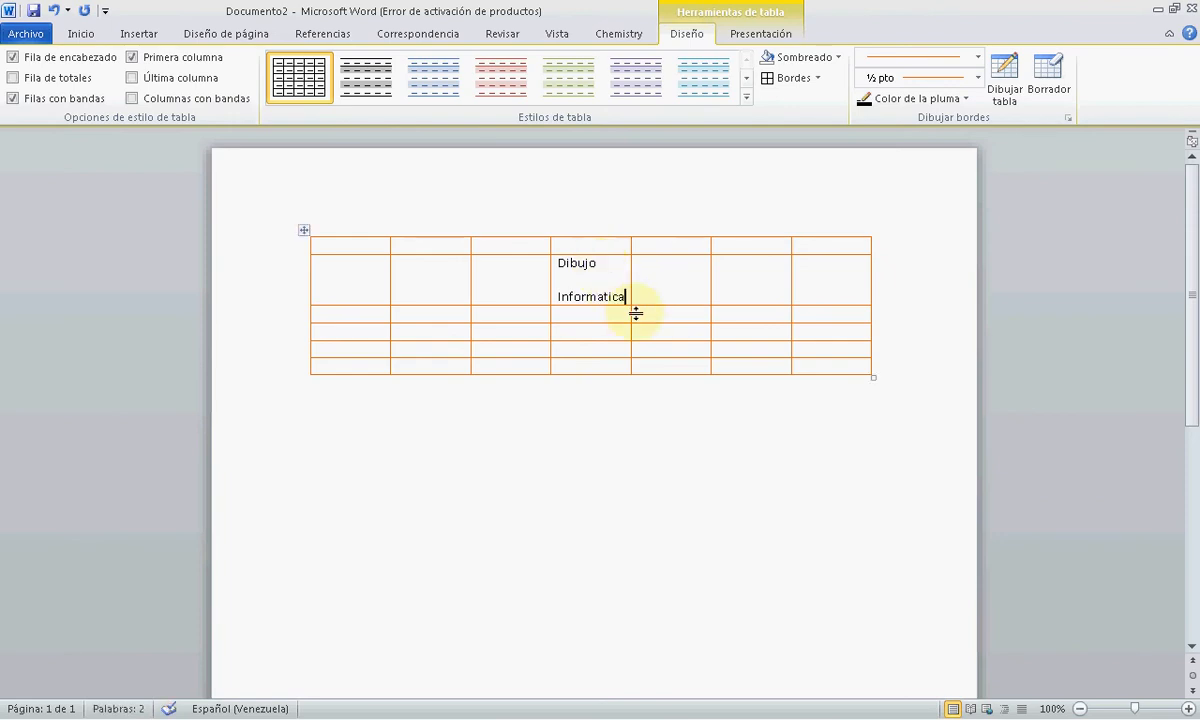
right_click(611, 296)
click(662, 318)
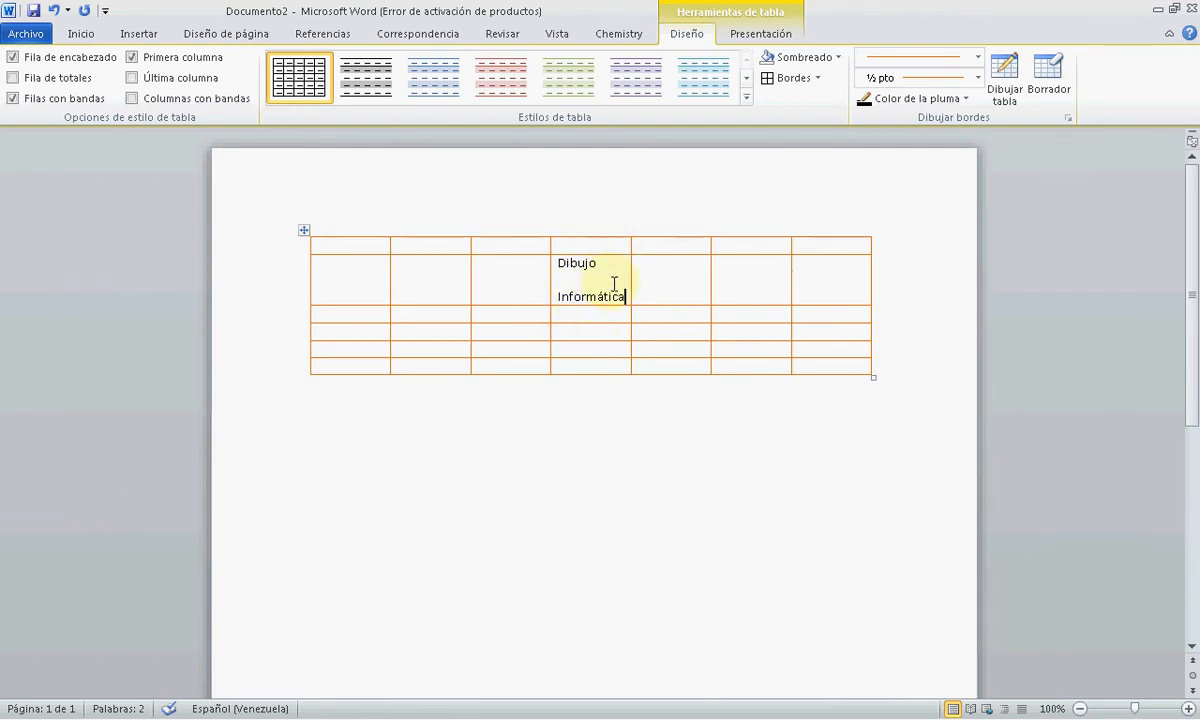
Step: Add an ascending diagonal border to the cell containing "Dibujo" and "Informática"
drag(624, 296, 573, 269)
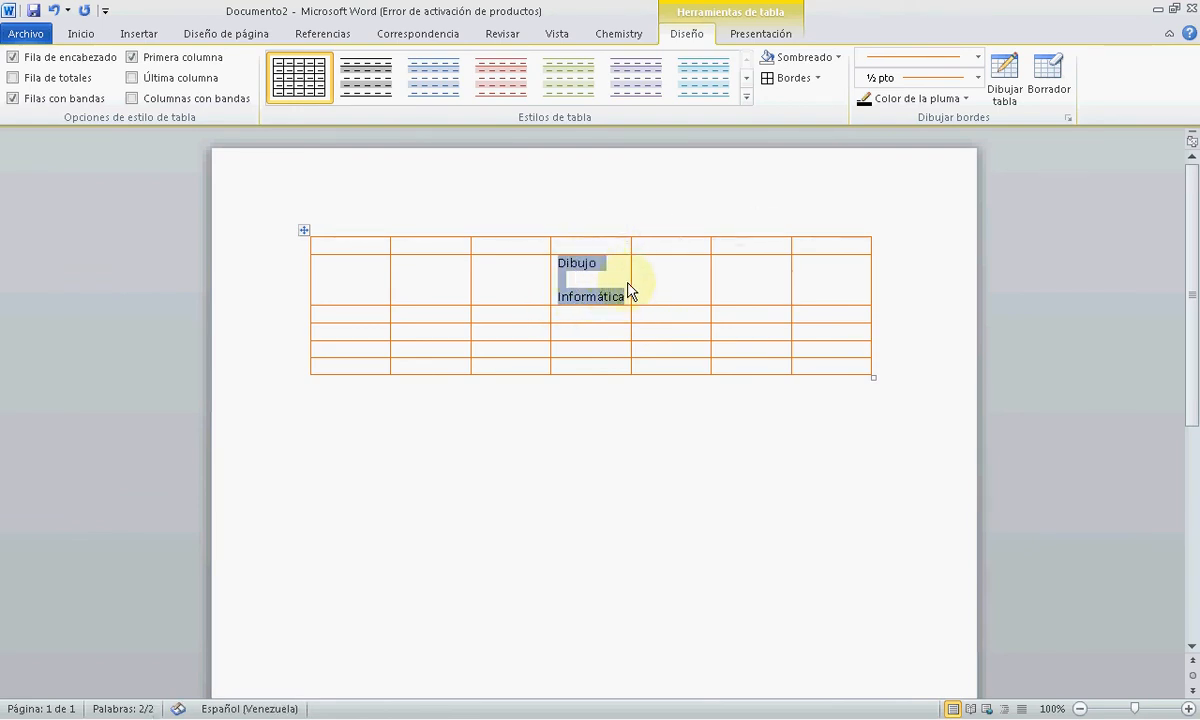
click(817, 79)
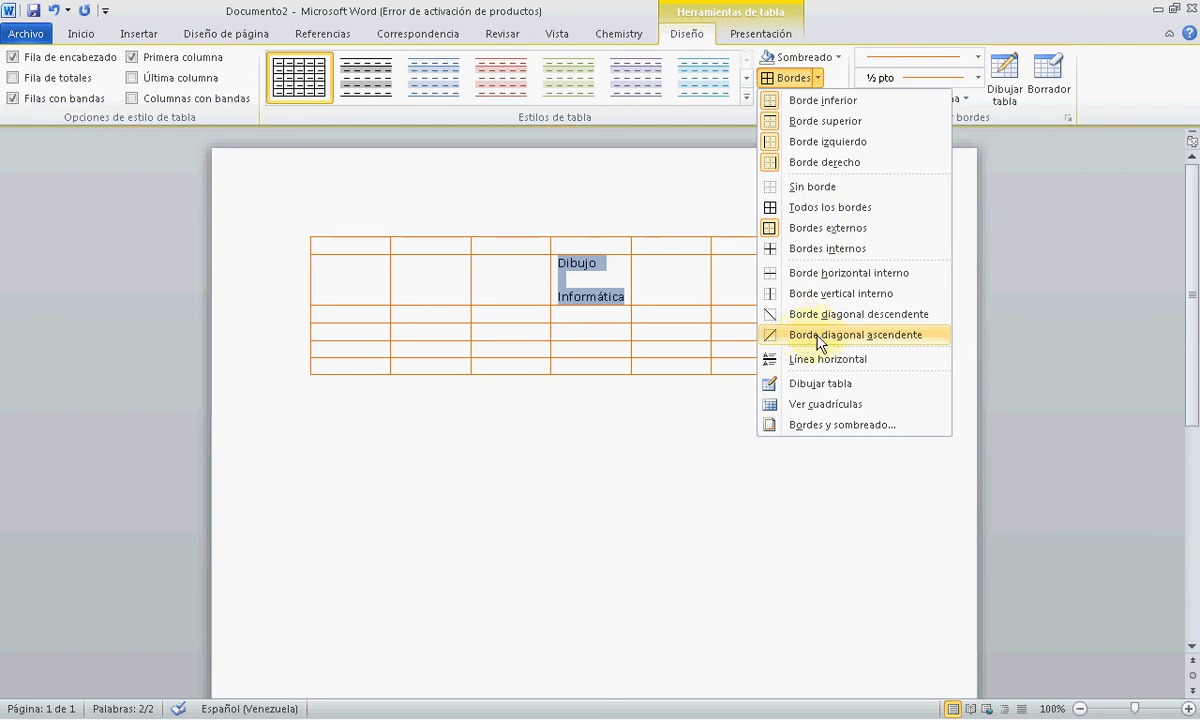
click(848, 338)
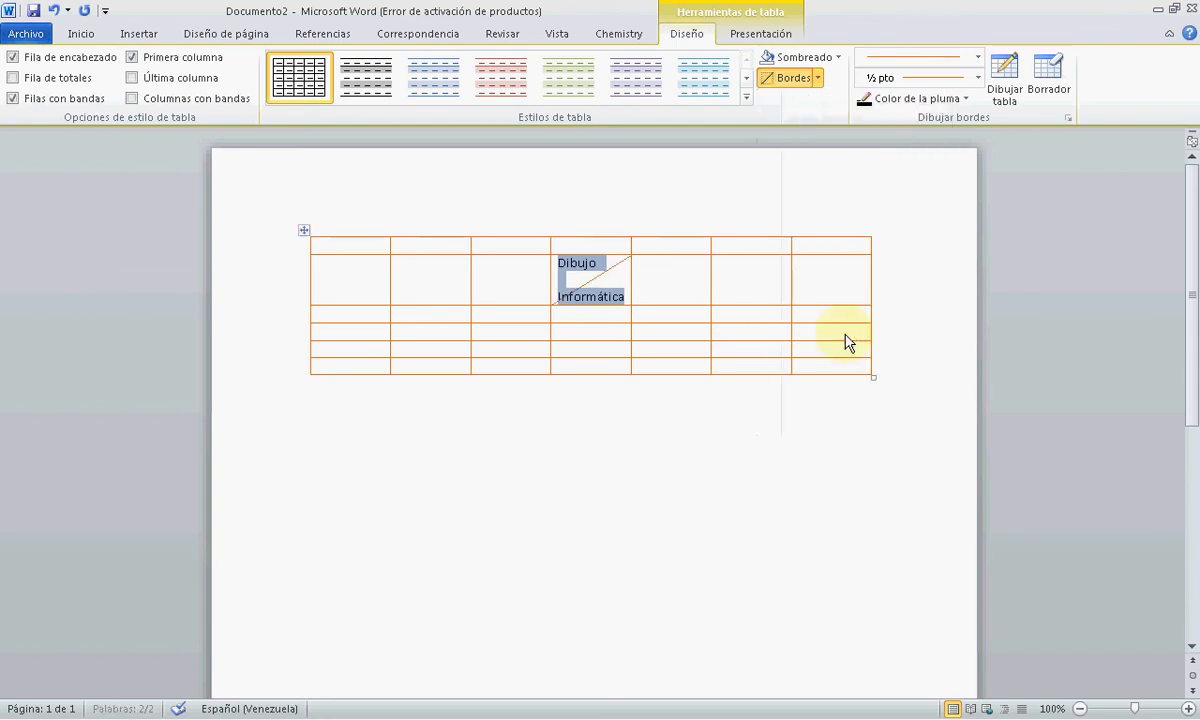
click(591, 444)
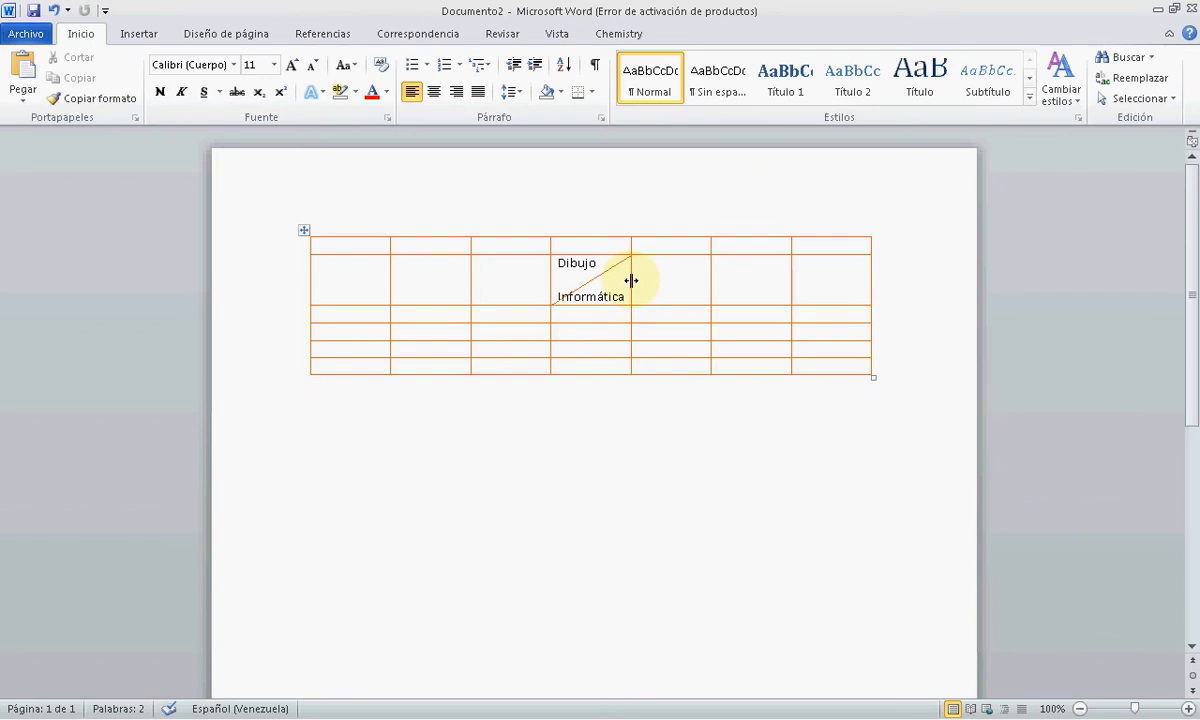
Step: Widen the fourth column to the right and shift "Informática" with leading spaces to the lower-right side of the diagonal
drag(631, 280, 666, 286)
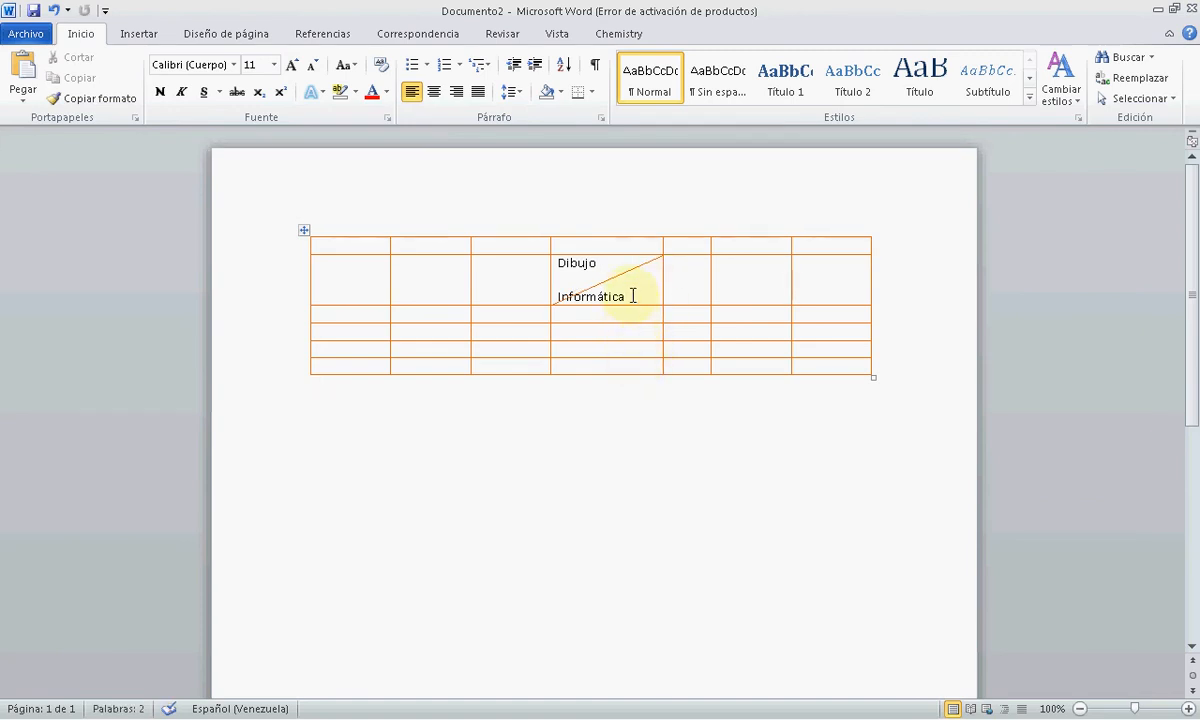
click(631, 297)
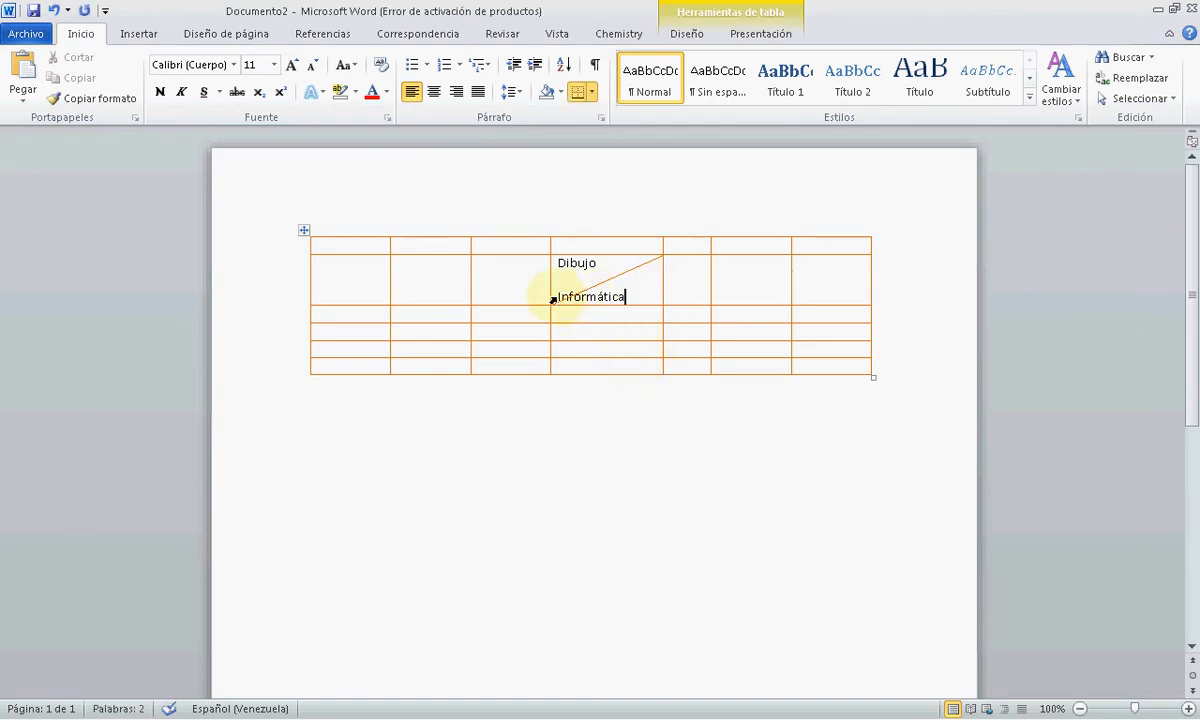
click(553, 300)
click(567, 302)
click(555, 300)
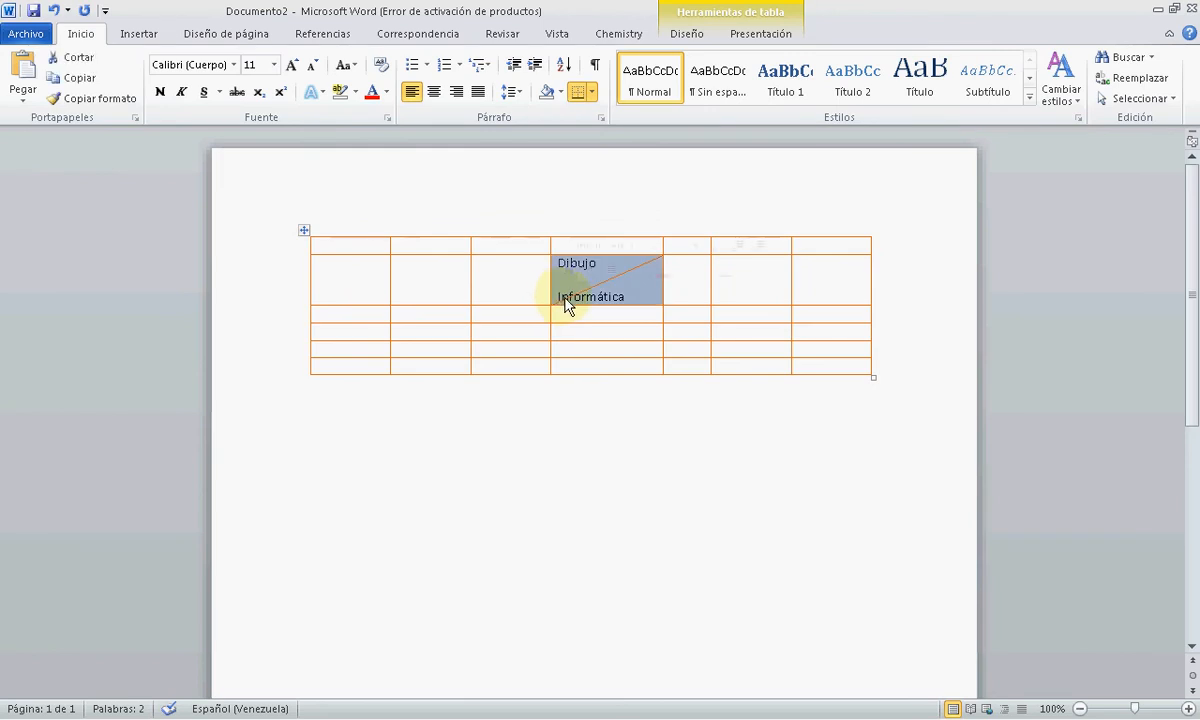
click(561, 299)
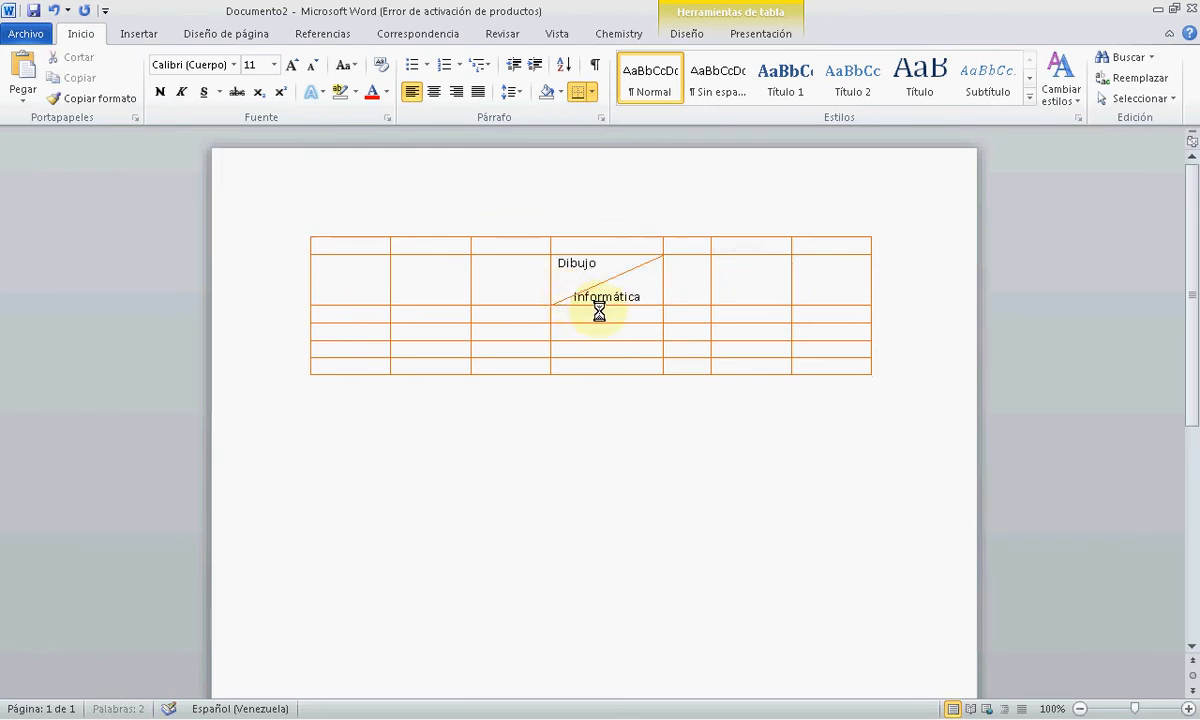
key(Return)
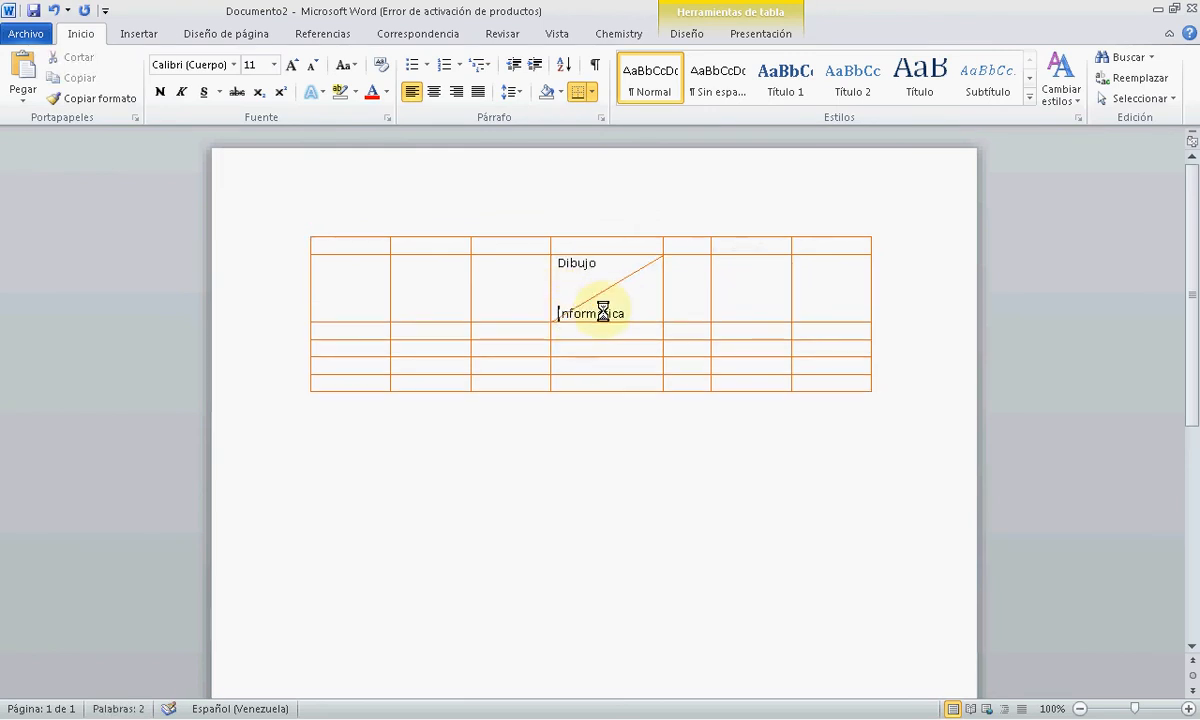
key(BackSpace)
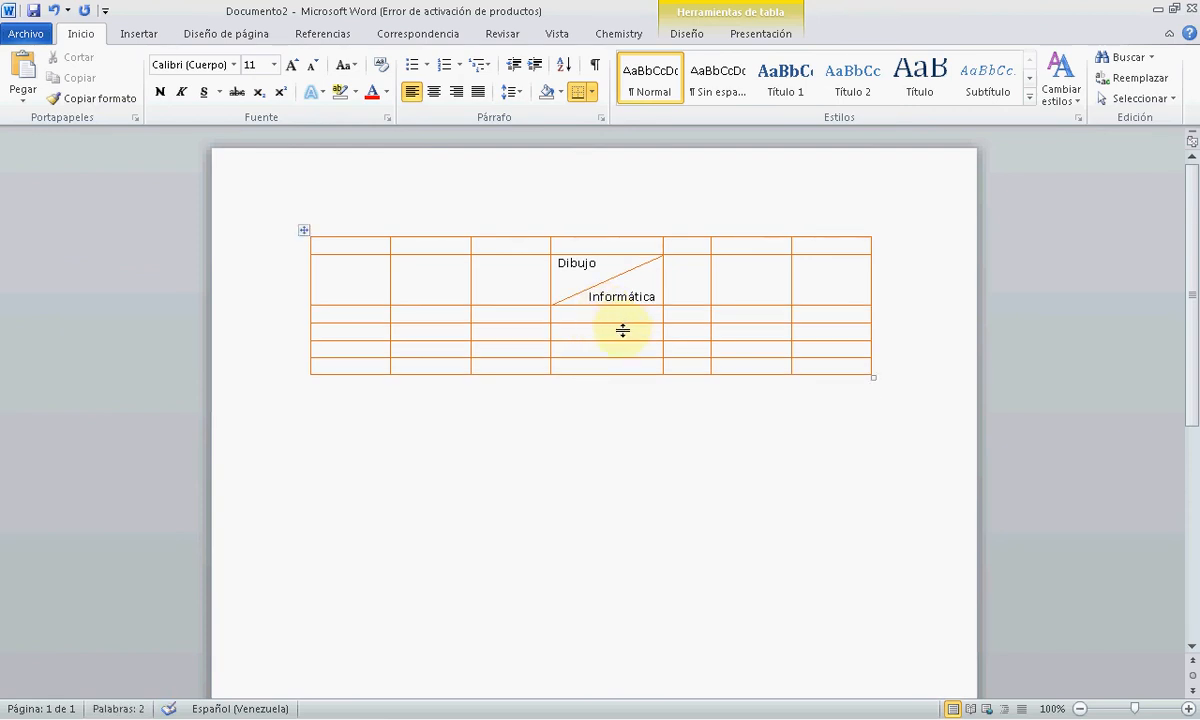
click(640, 428)
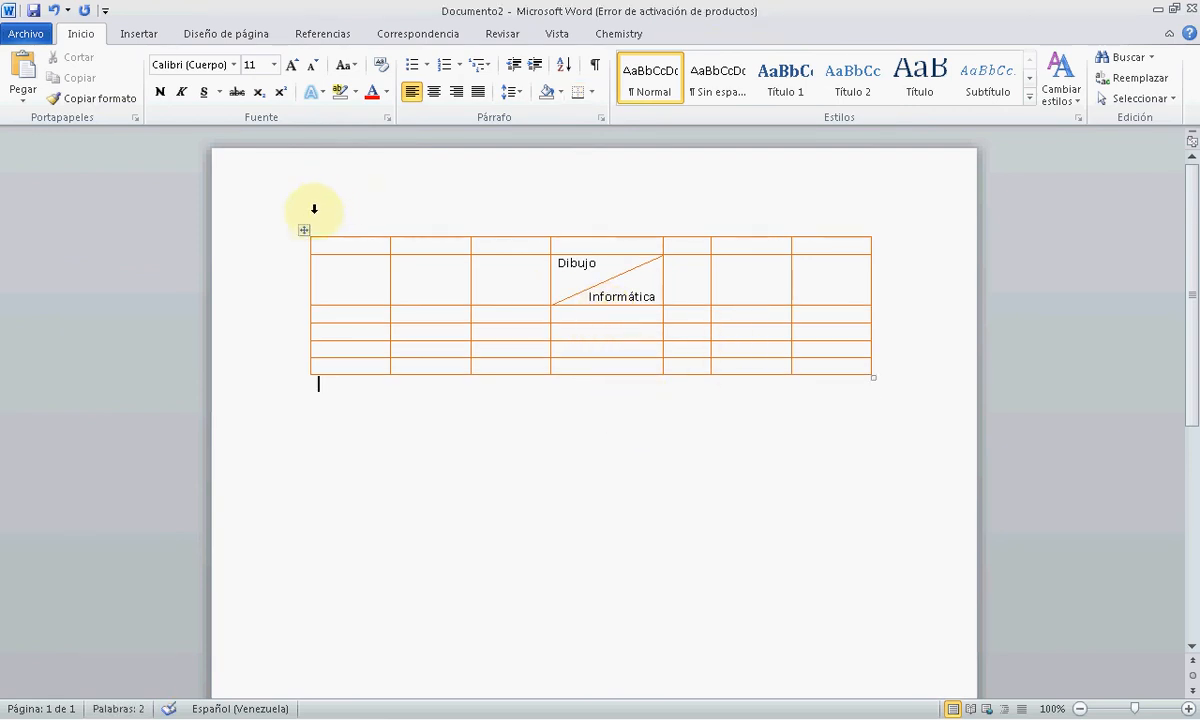
click(303, 231)
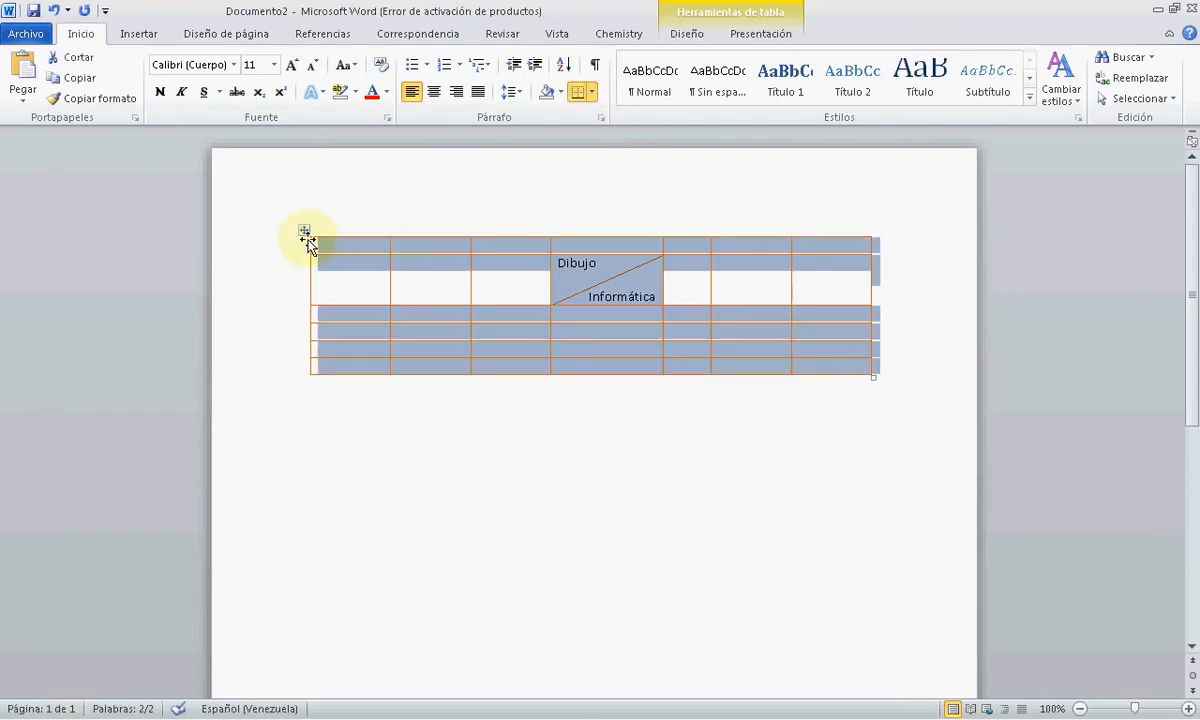
click(592, 447)
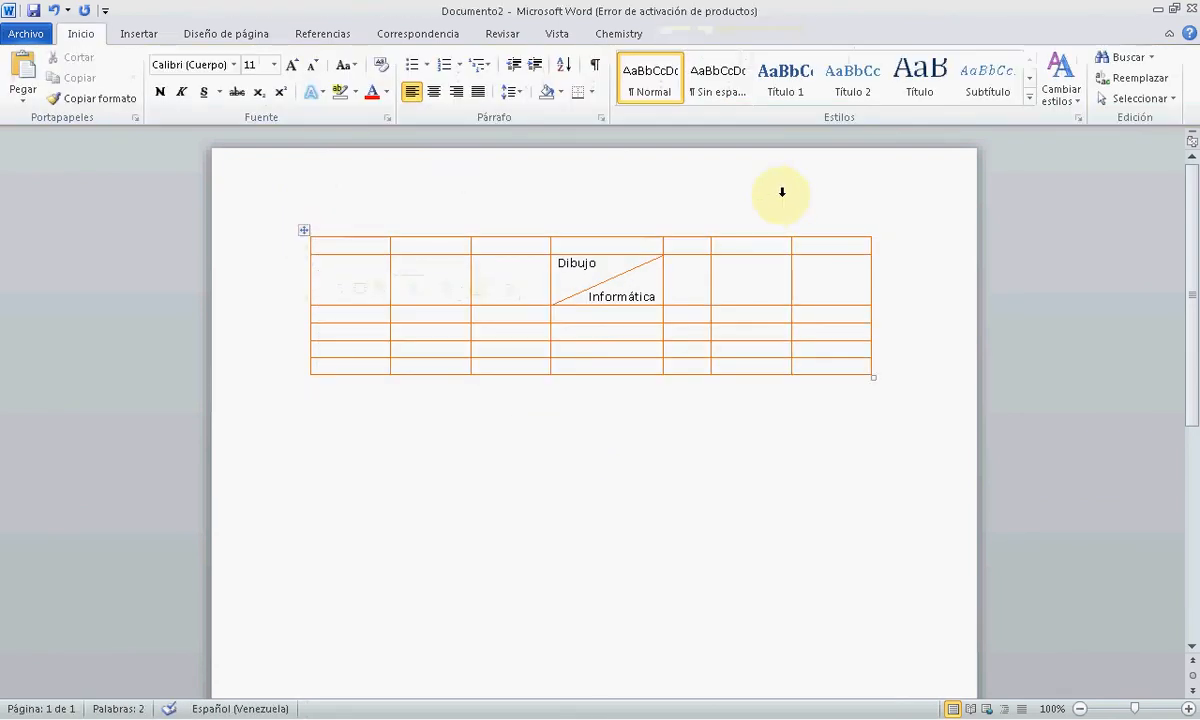
click(303, 231)
click(818, 78)
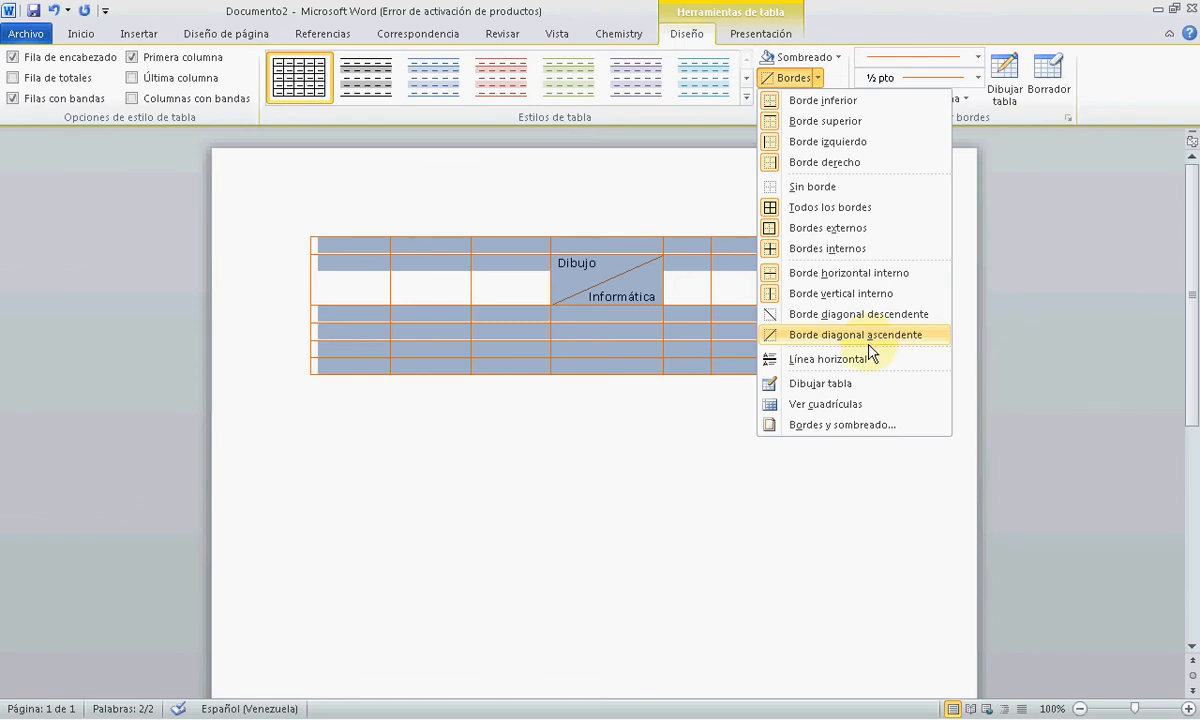
click(805, 384)
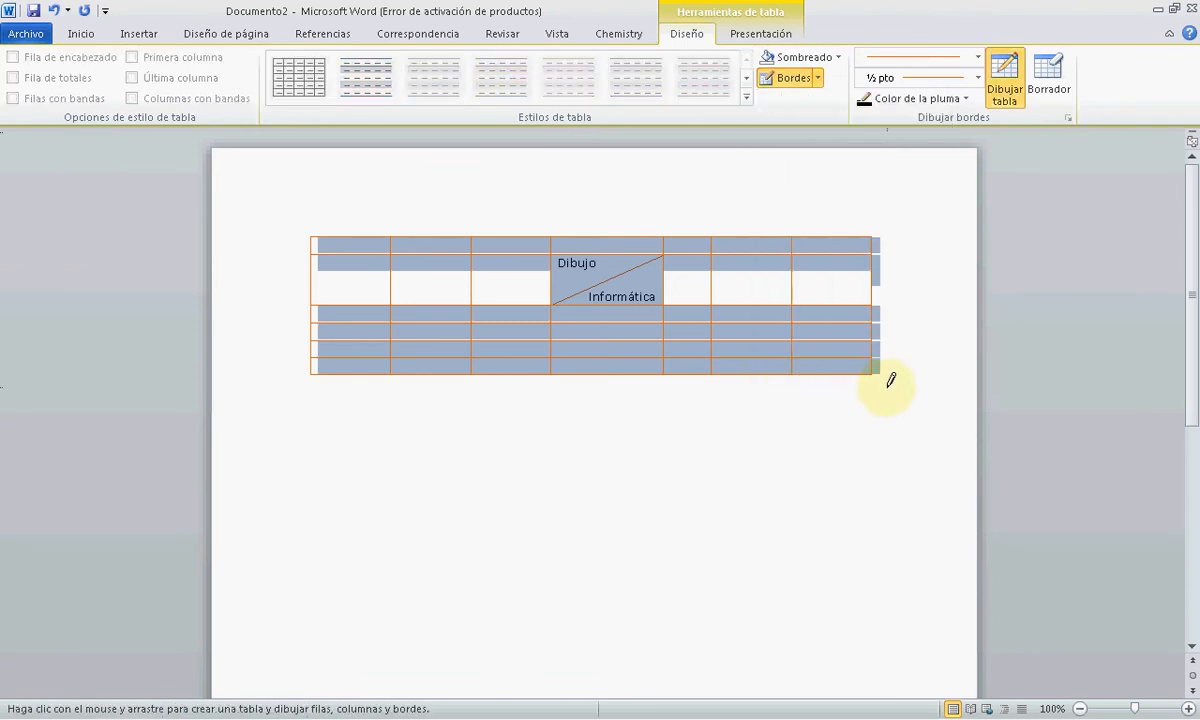
click(817, 78)
click(836, 384)
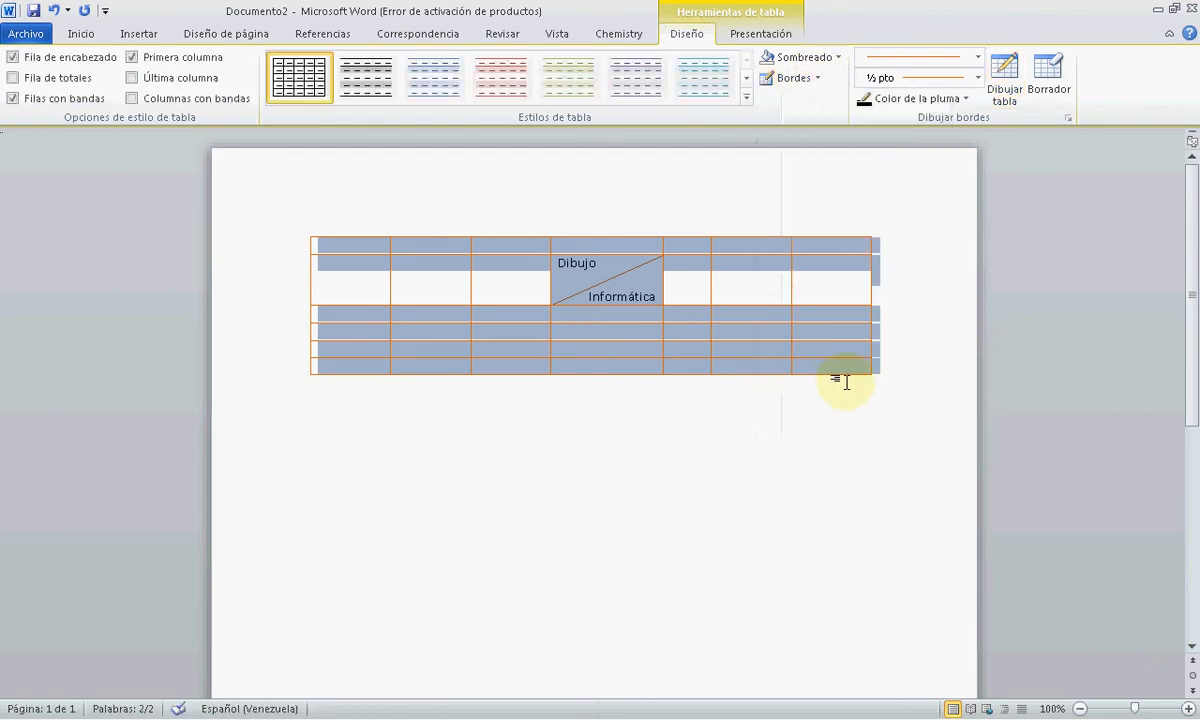
Step: Use Draw Table to add a full-width row under the table and two tall adjoining cells beneath its left end
click(795, 79)
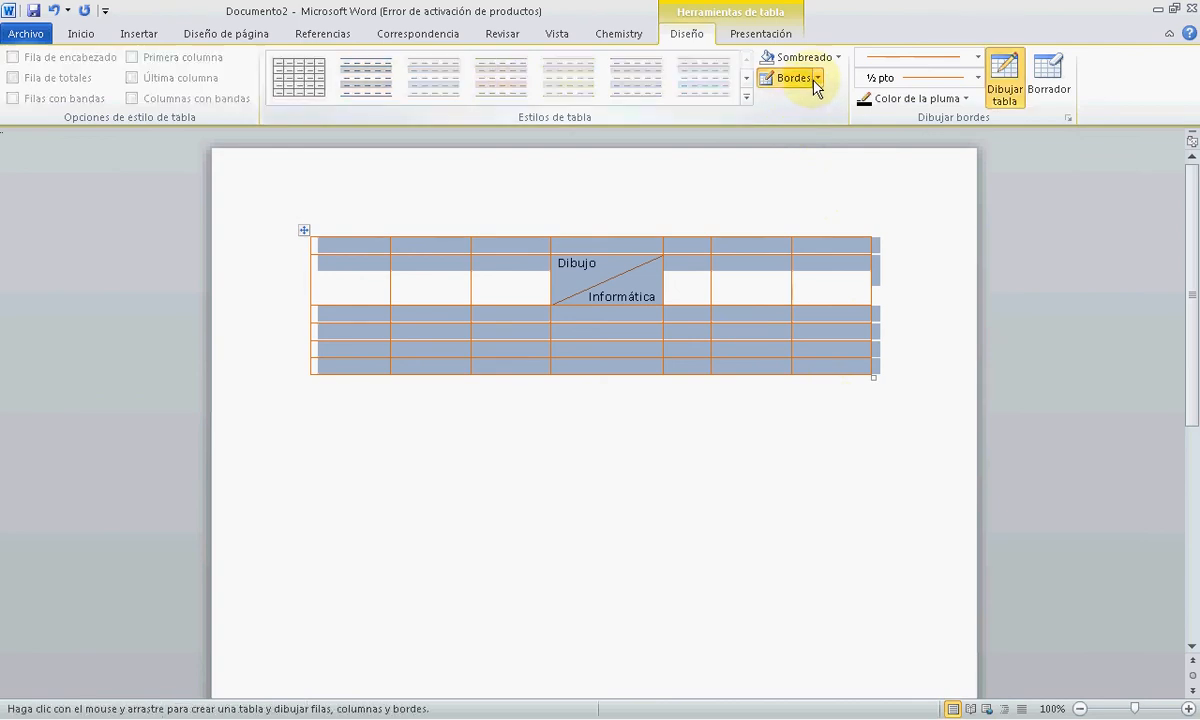
click(817, 78)
click(424, 393)
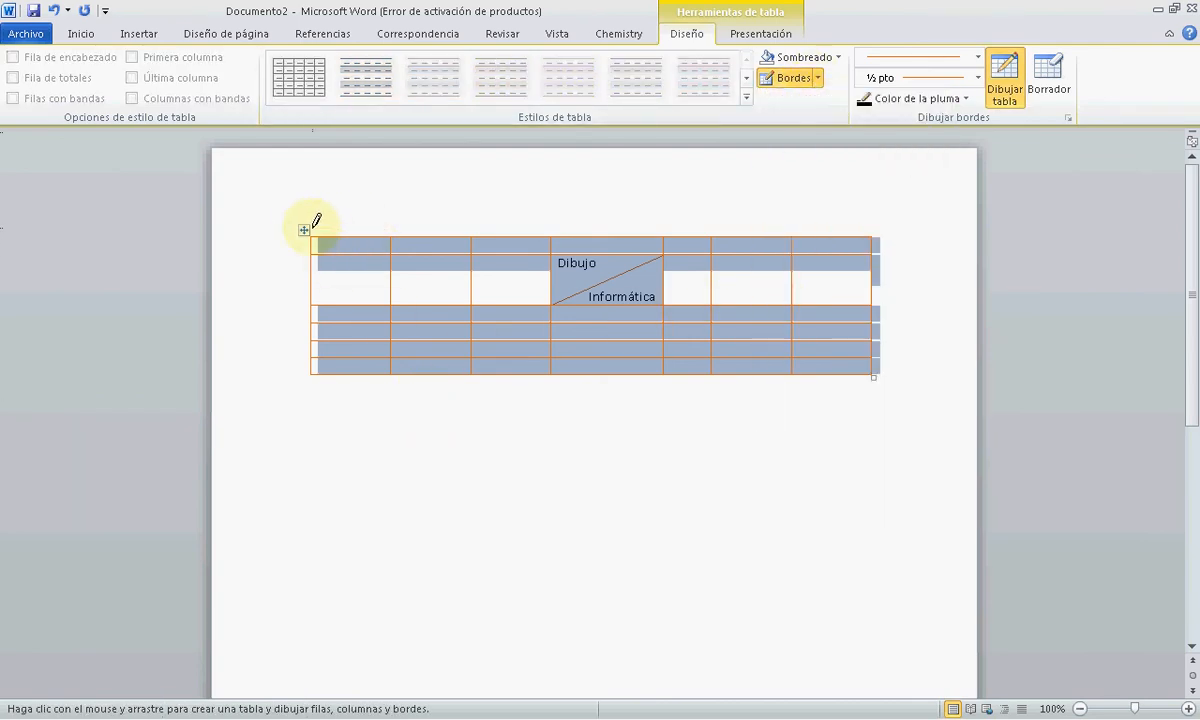
drag(872, 375, 384, 540)
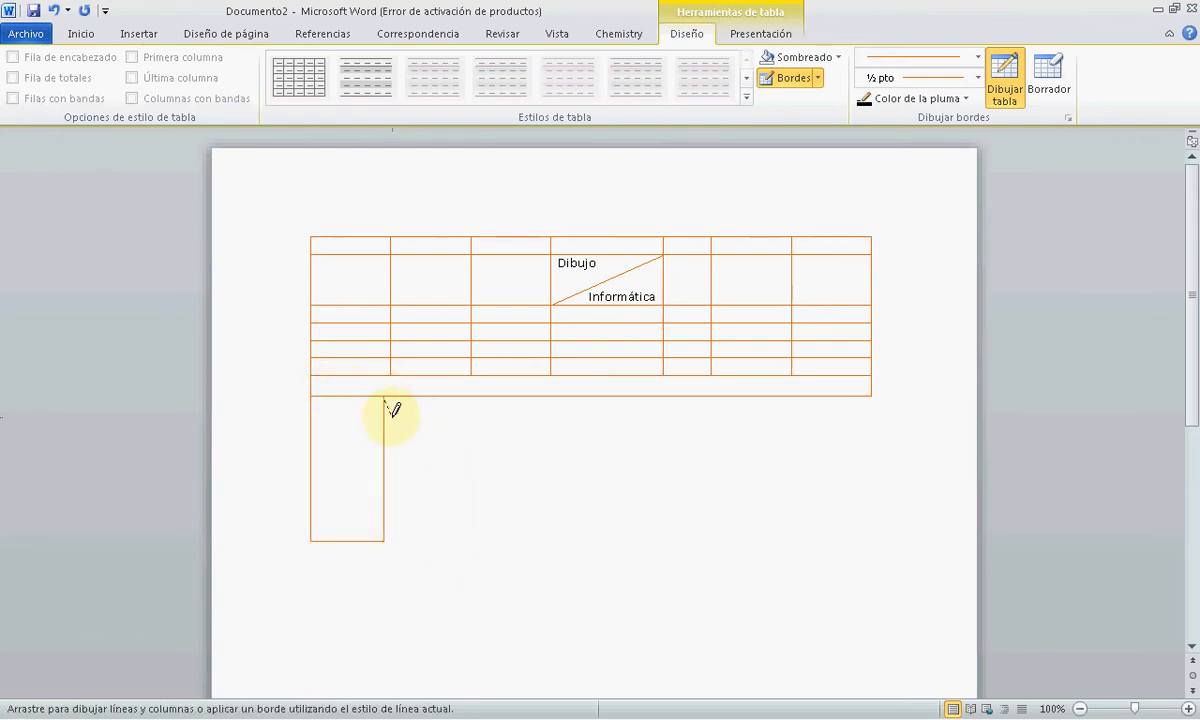
drag(384, 400, 472, 471)
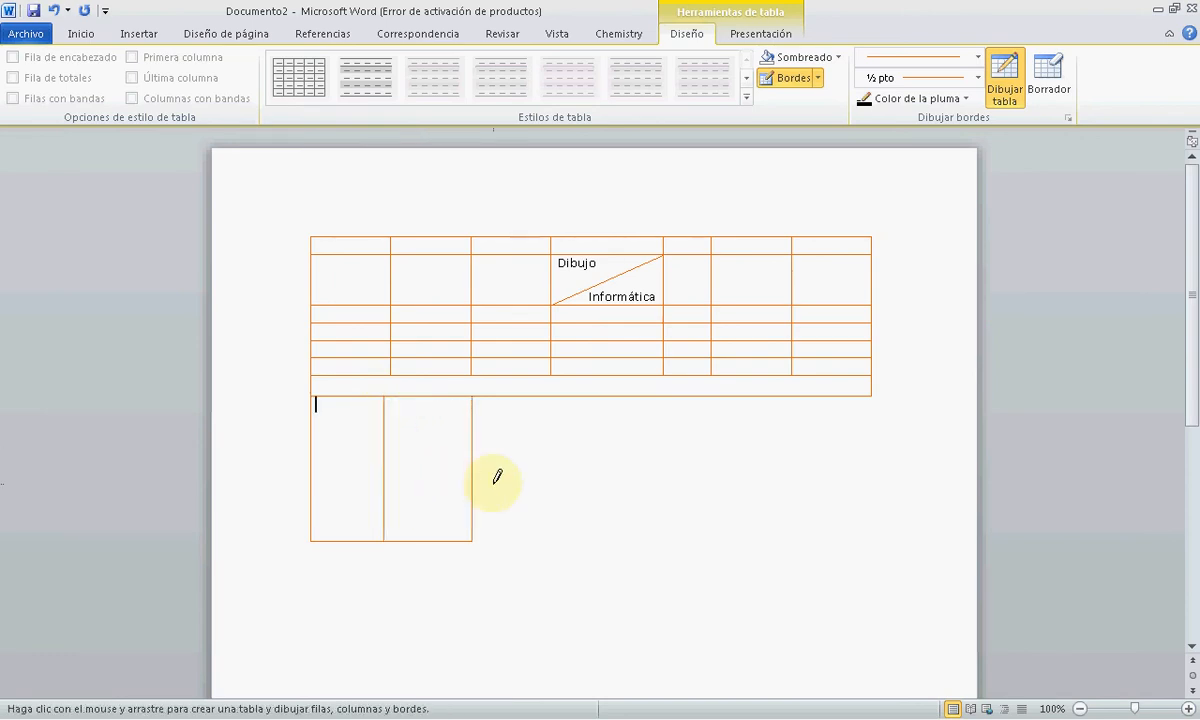
Step: Divide the two drawn cells into five rows with four horizontal lines and draw a third column beside them
drag(316, 418, 472, 421)
drag(315, 453, 470, 453)
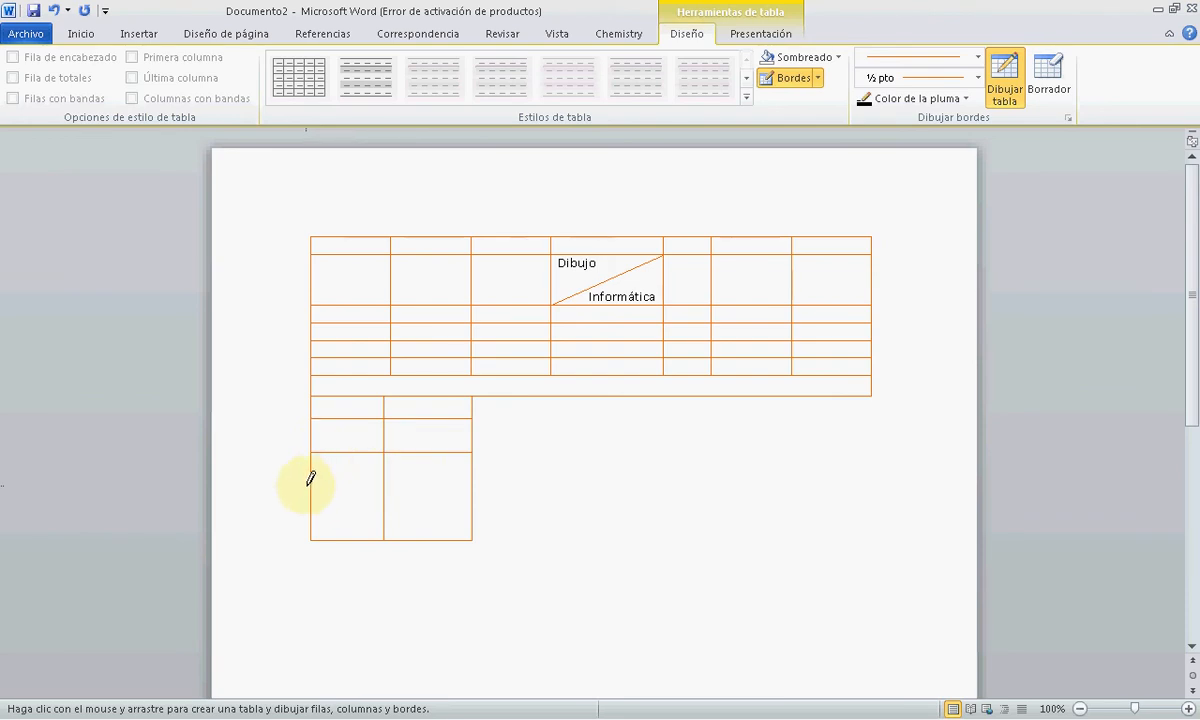
drag(311, 486, 472, 486)
drag(313, 511, 472, 511)
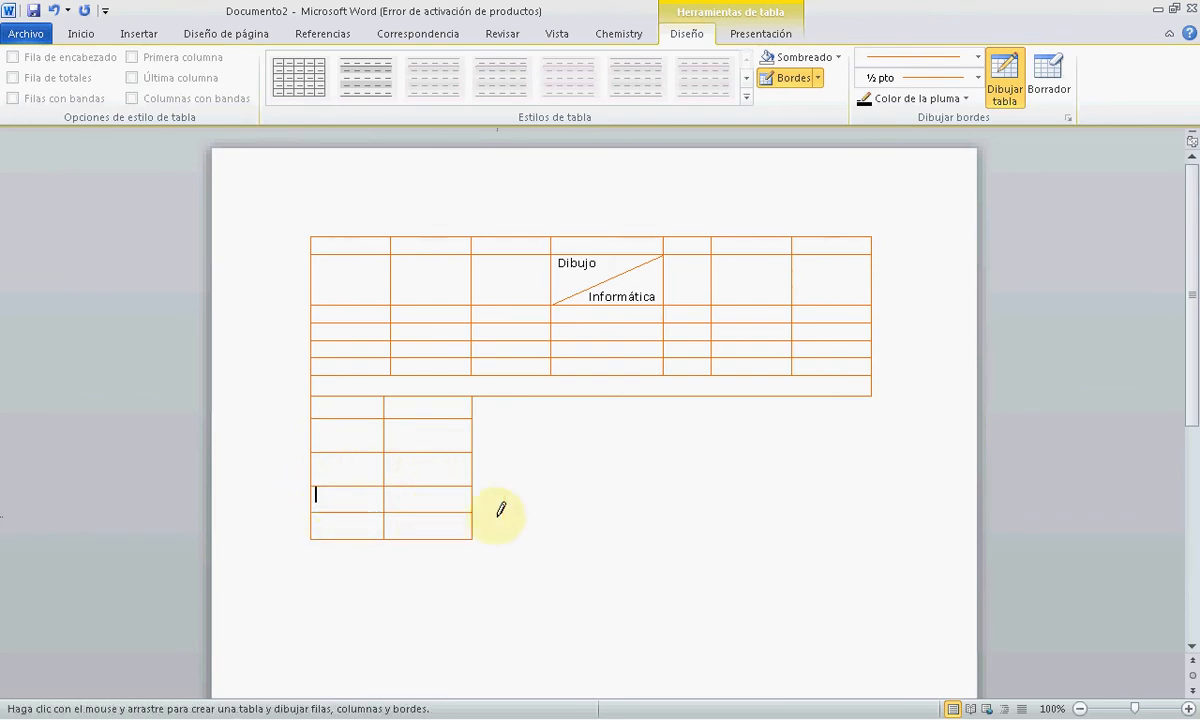
drag(549, 398, 474, 539)
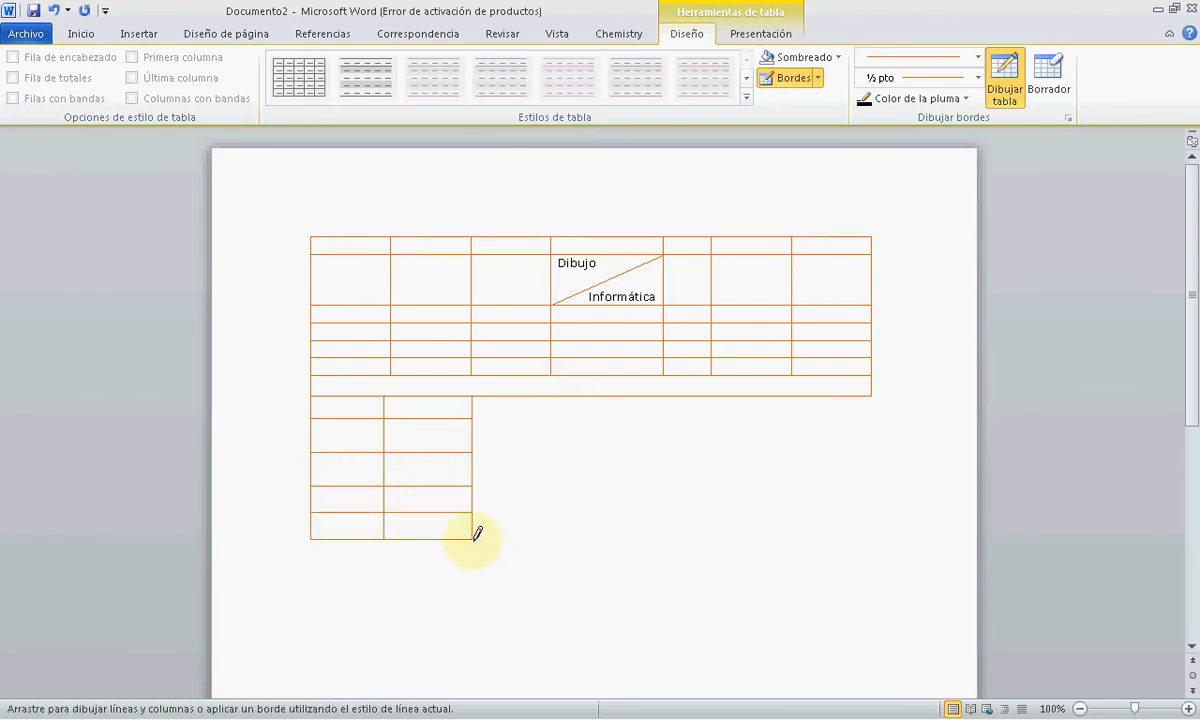
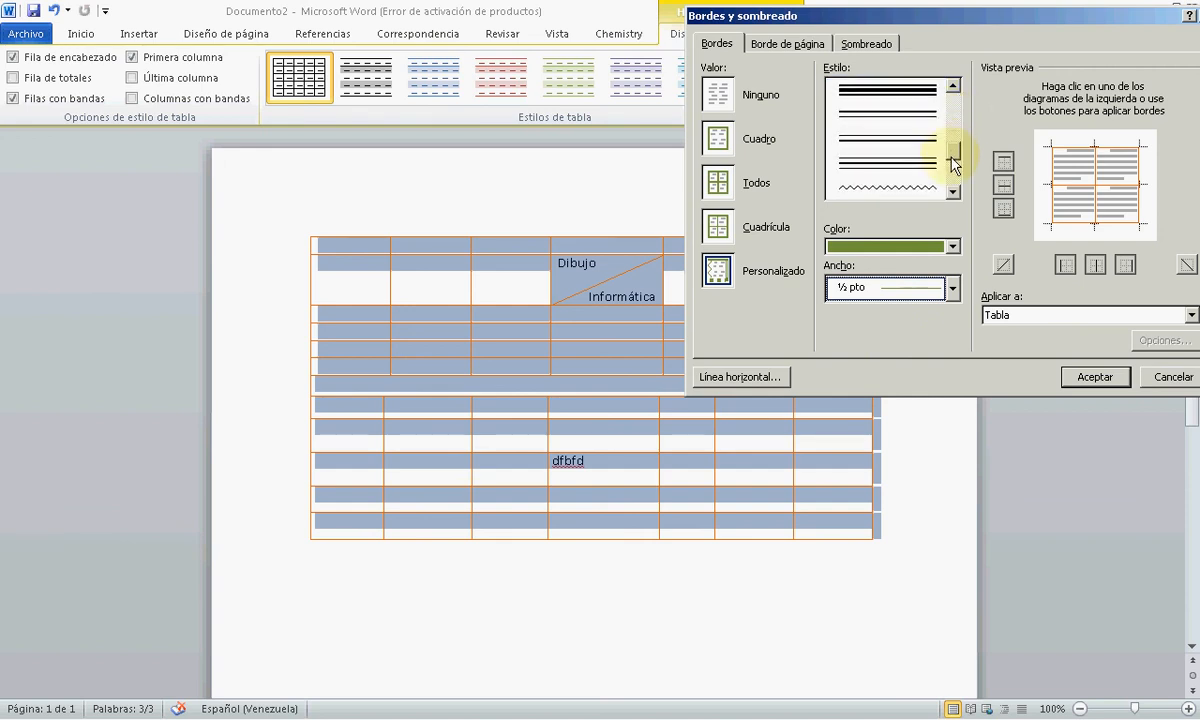
Step: Try to apply a compound-line border style to the whole table in Borders and Shading
click(918, 153)
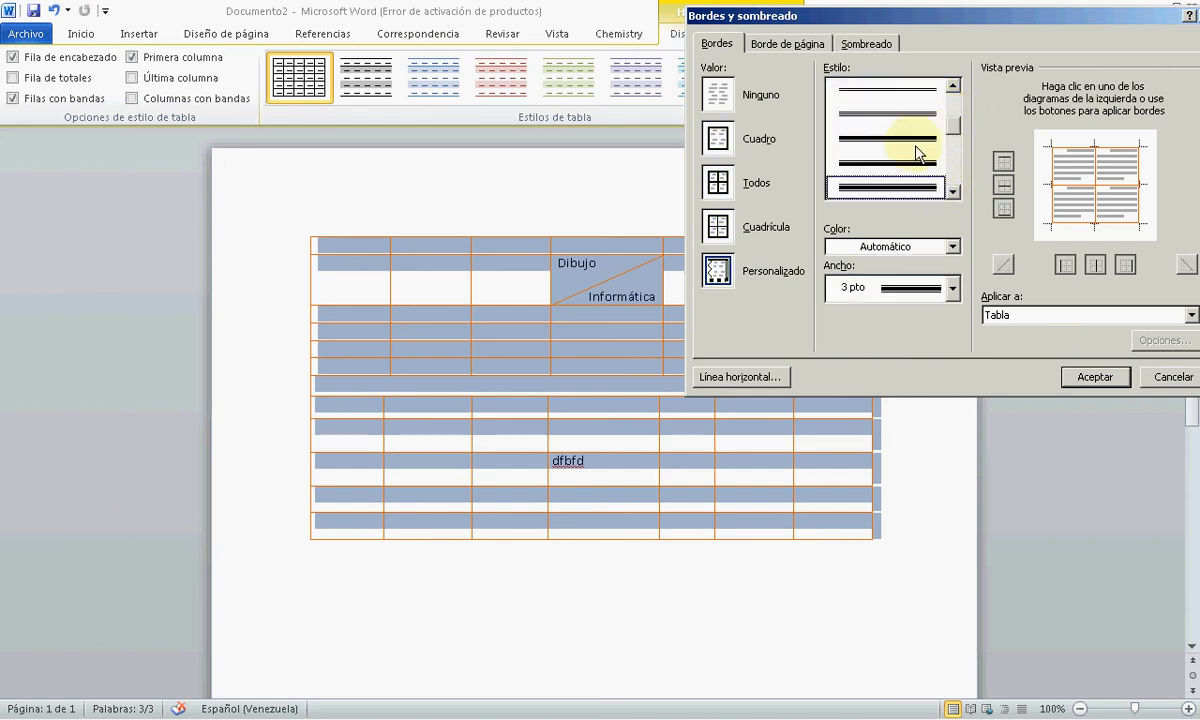
click(918, 168)
click(1088, 376)
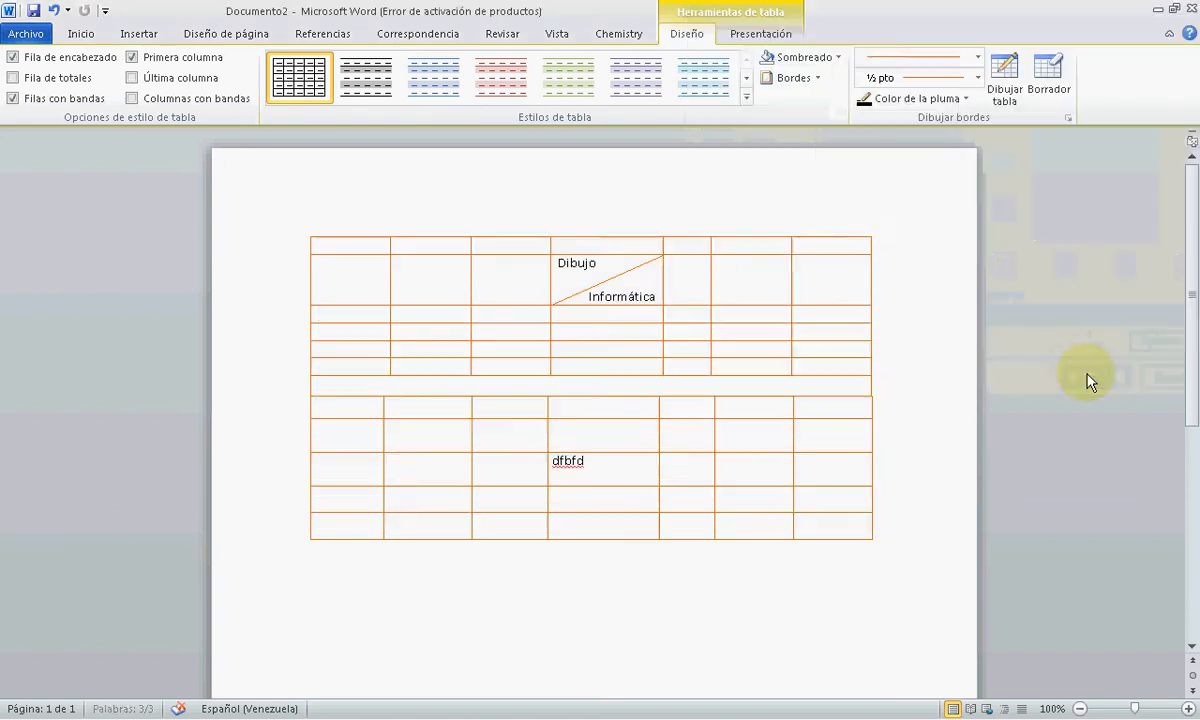
Step: Apply the All borders setting with a solid orange 3 pt line to the whole table in Borders and Shading
click(802, 80)
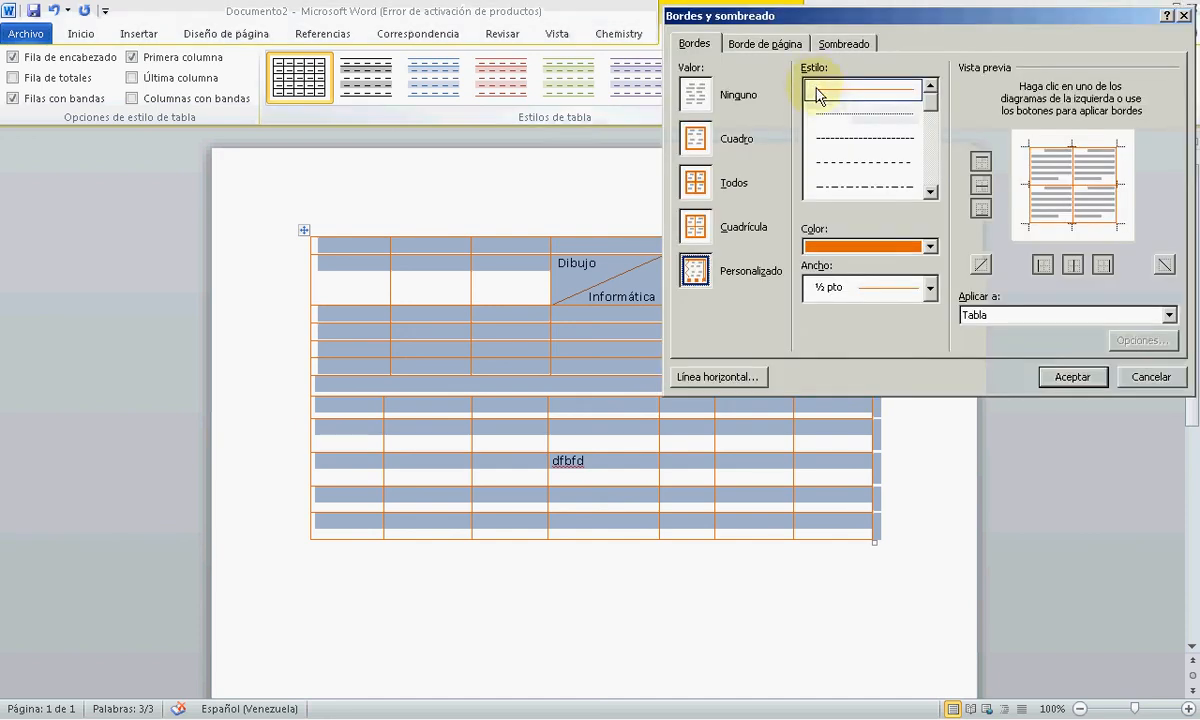
click(702, 238)
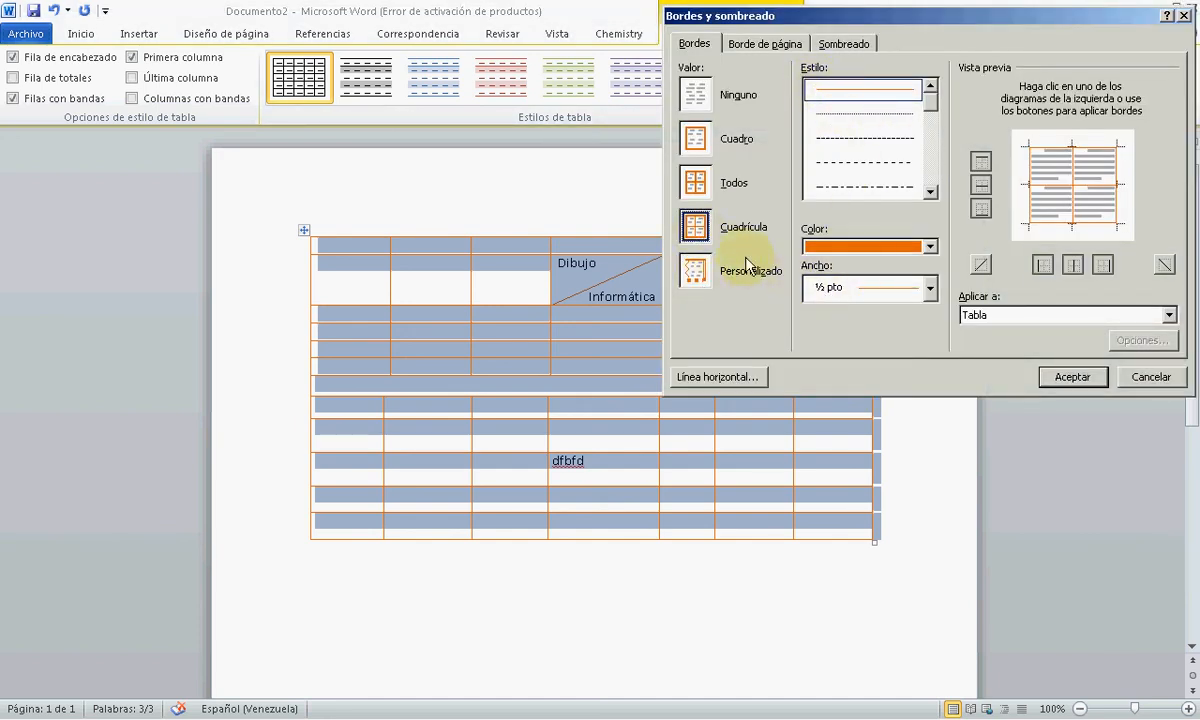
click(700, 185)
click(930, 289)
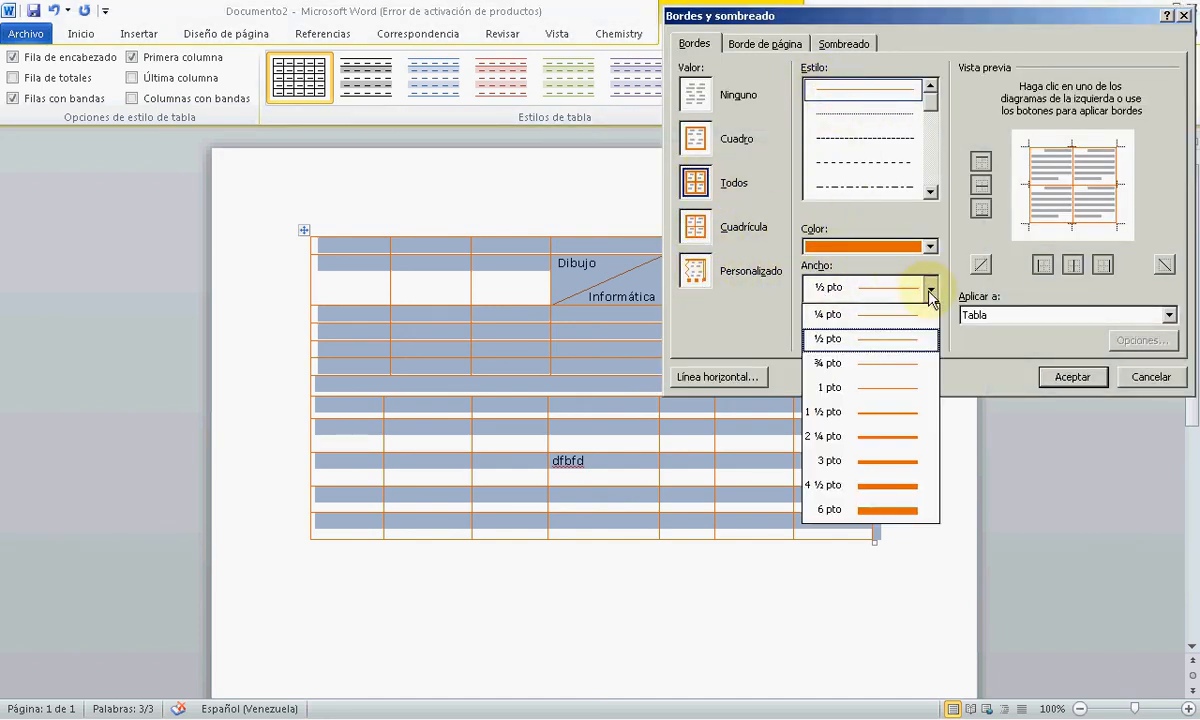
click(897, 462)
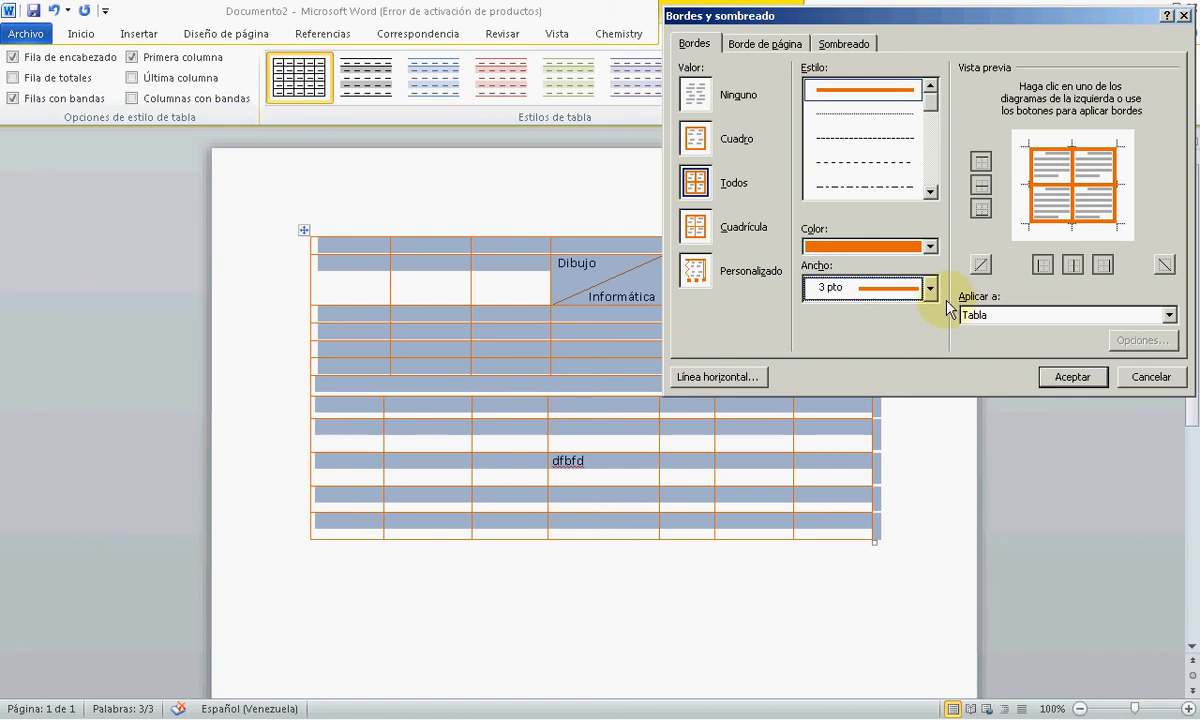
click(1083, 384)
click(905, 483)
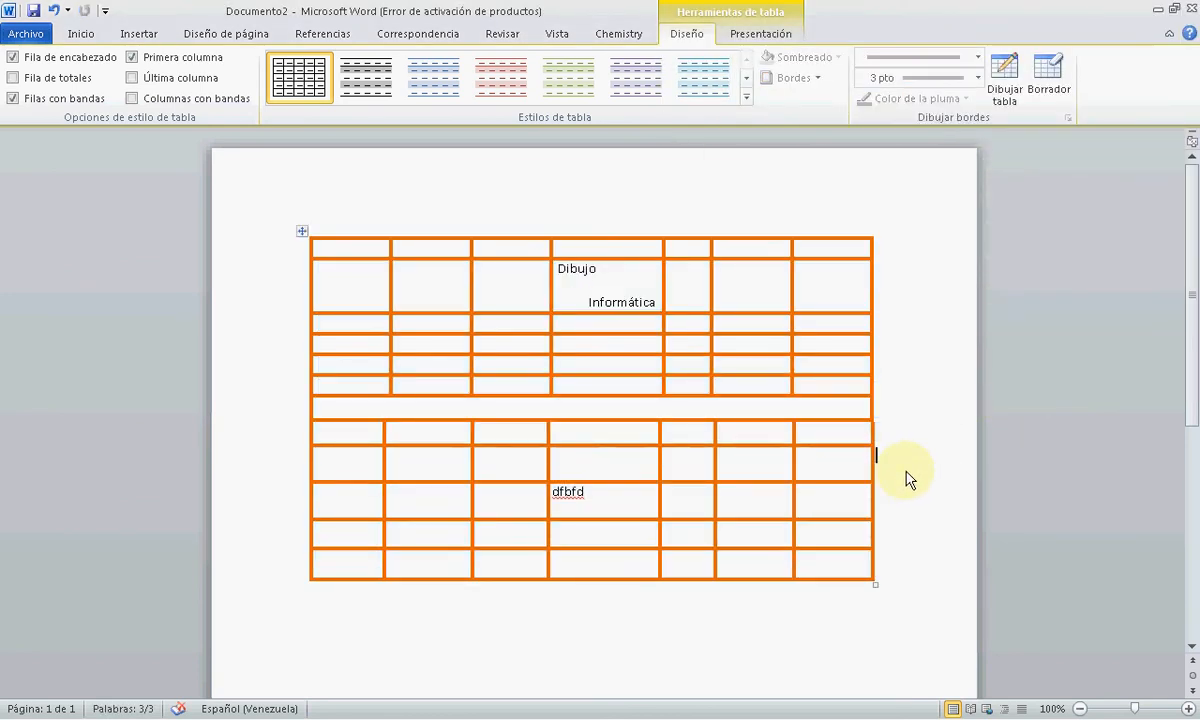
Step: Change all borders of the whole table to a solid dark aqua 1 pt line in Borders and Shading
click(304, 236)
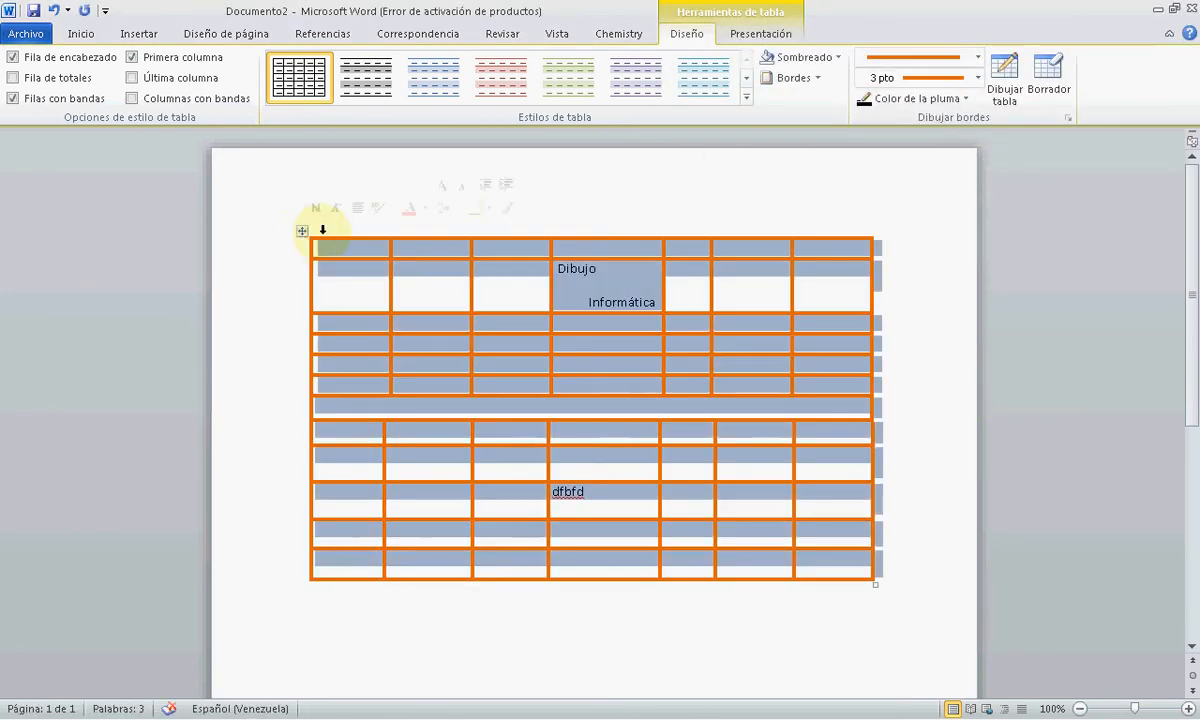
click(818, 78)
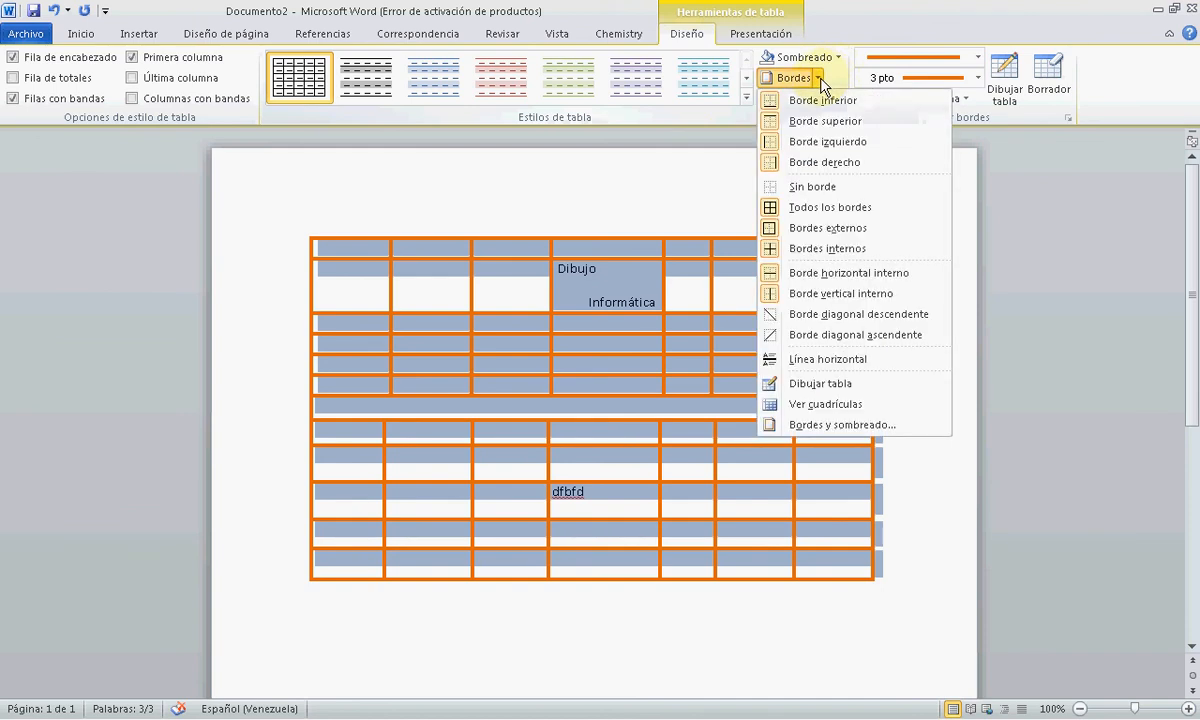
click(845, 425)
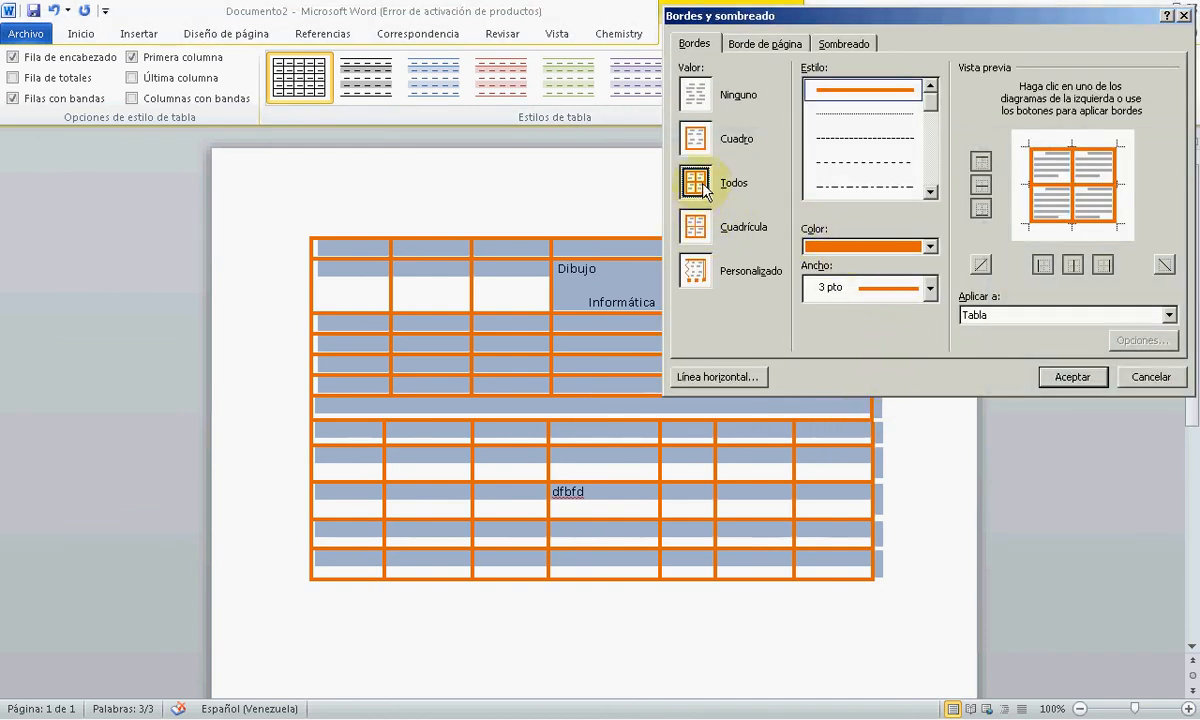
click(865, 246)
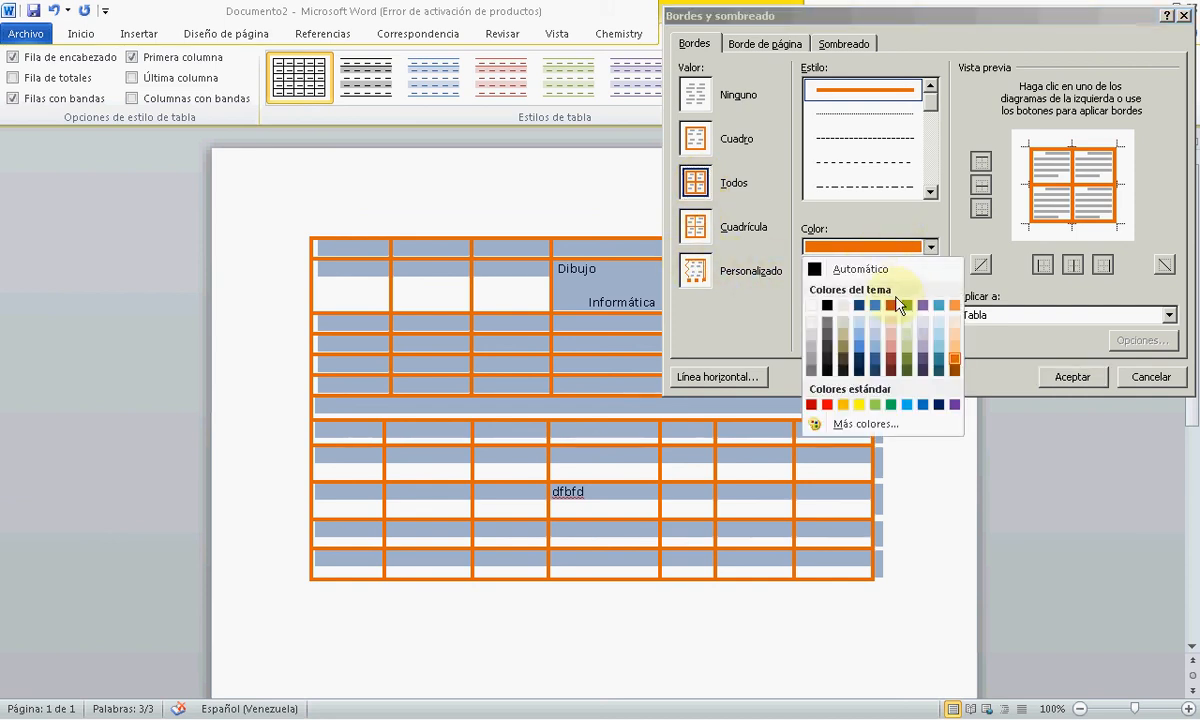
click(891, 358)
click(930, 246)
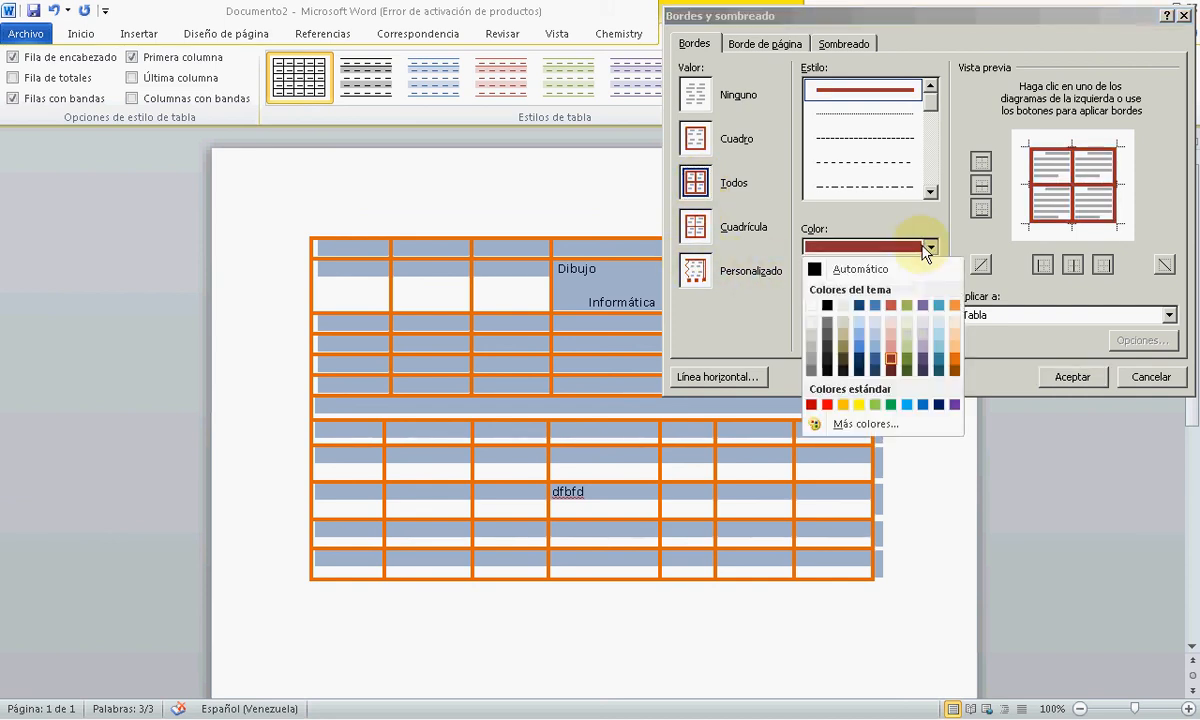
click(940, 356)
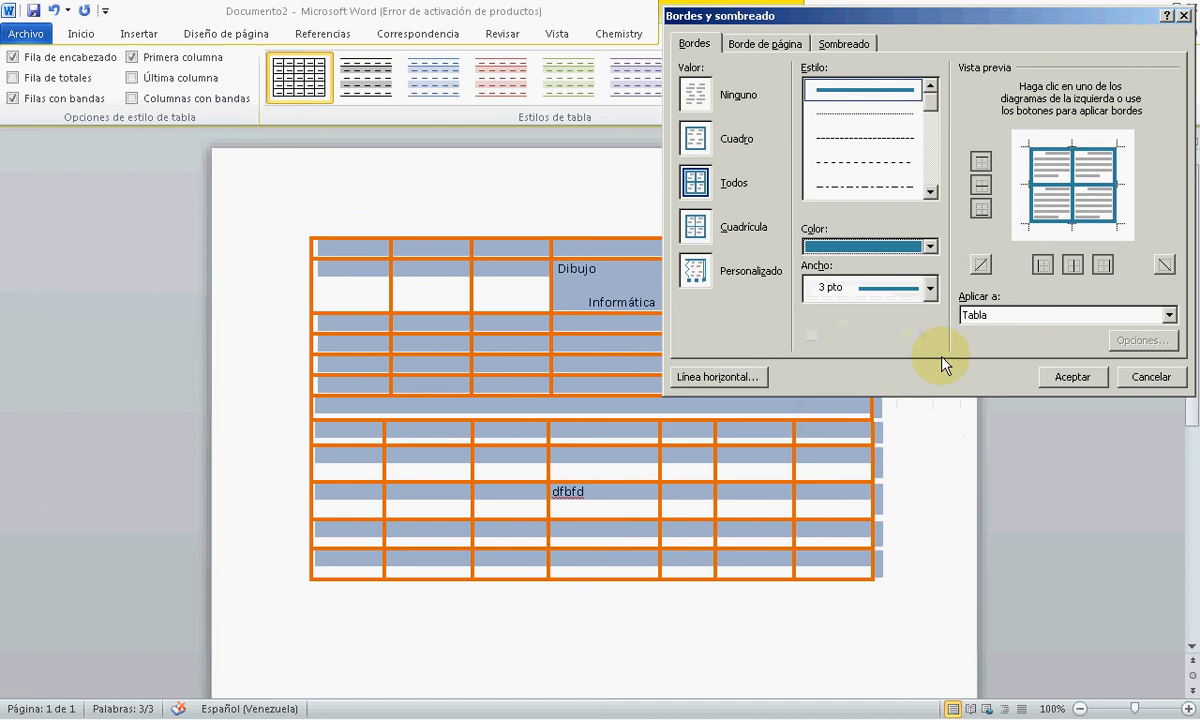
click(930, 288)
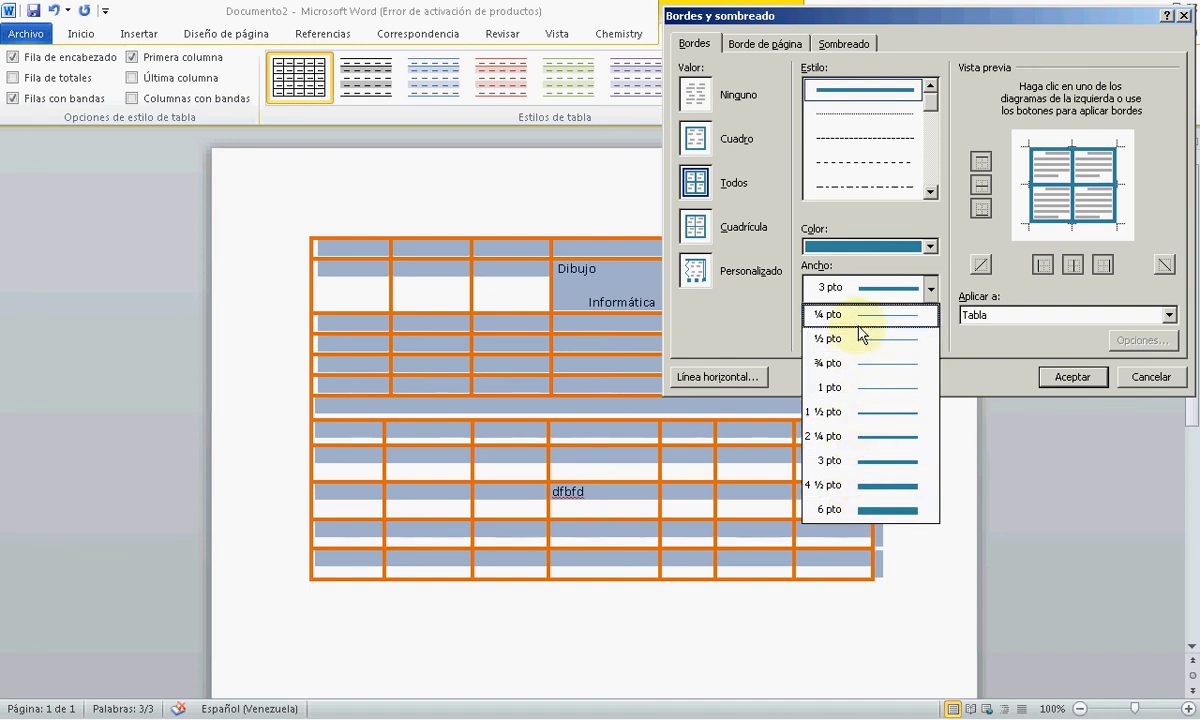
click(877, 398)
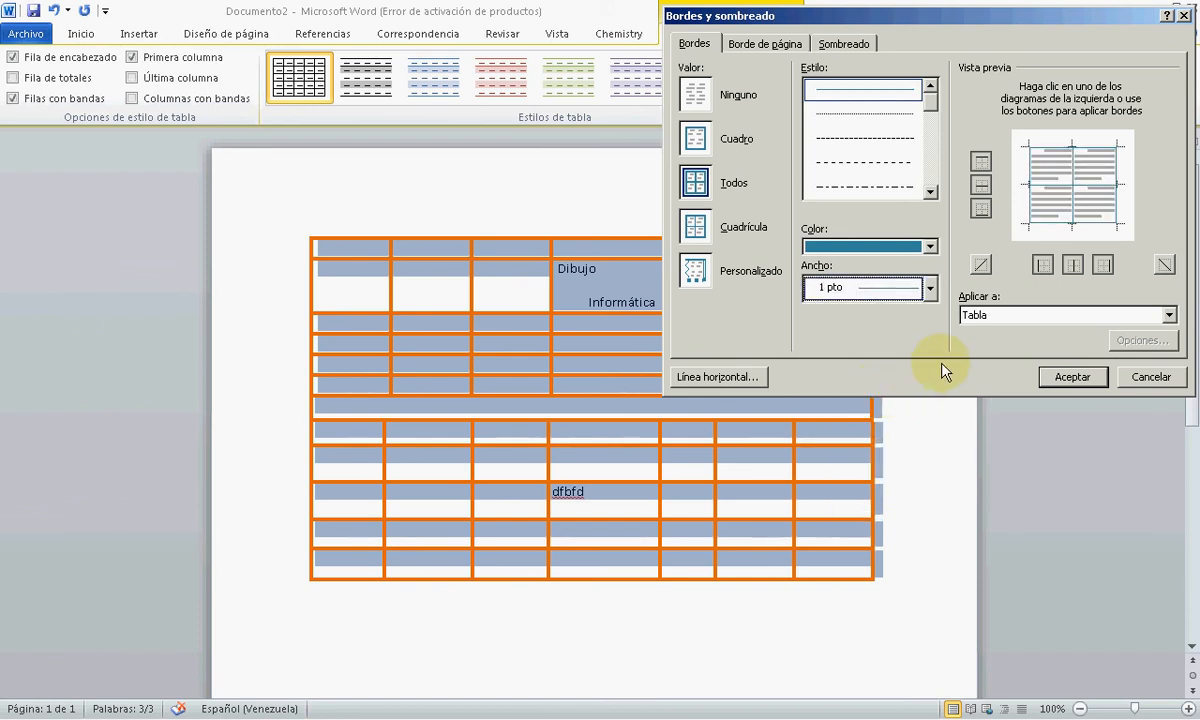
click(1076, 379)
click(672, 615)
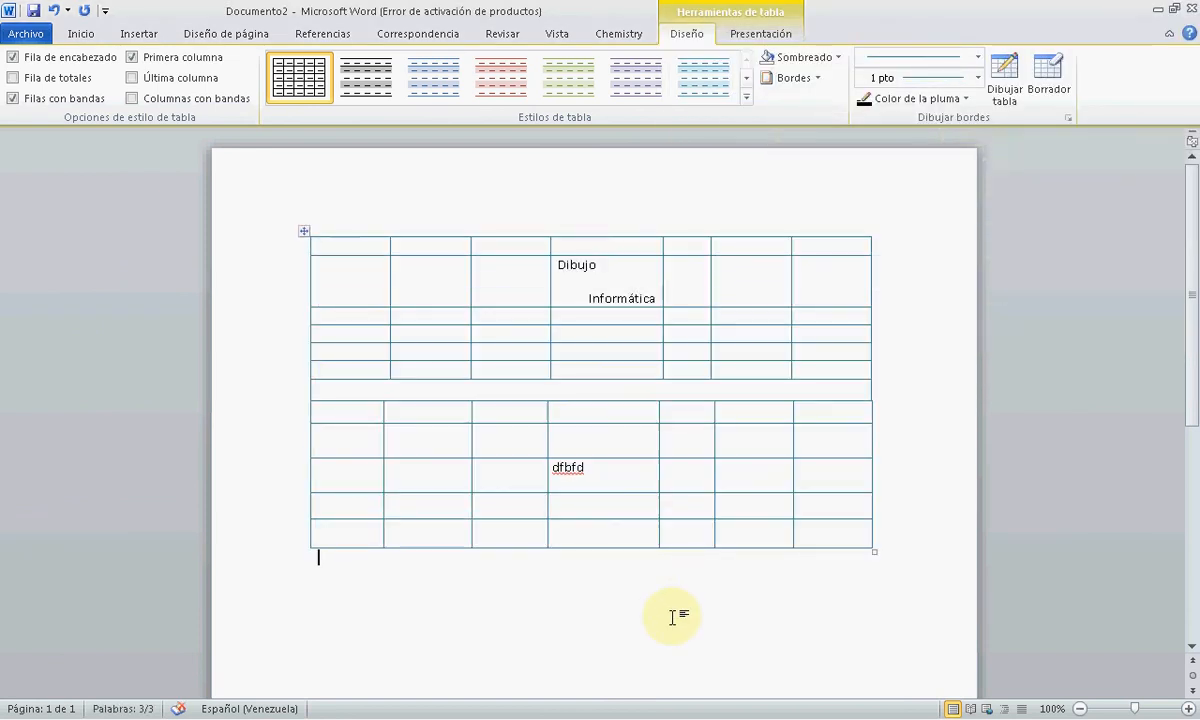
click(304, 231)
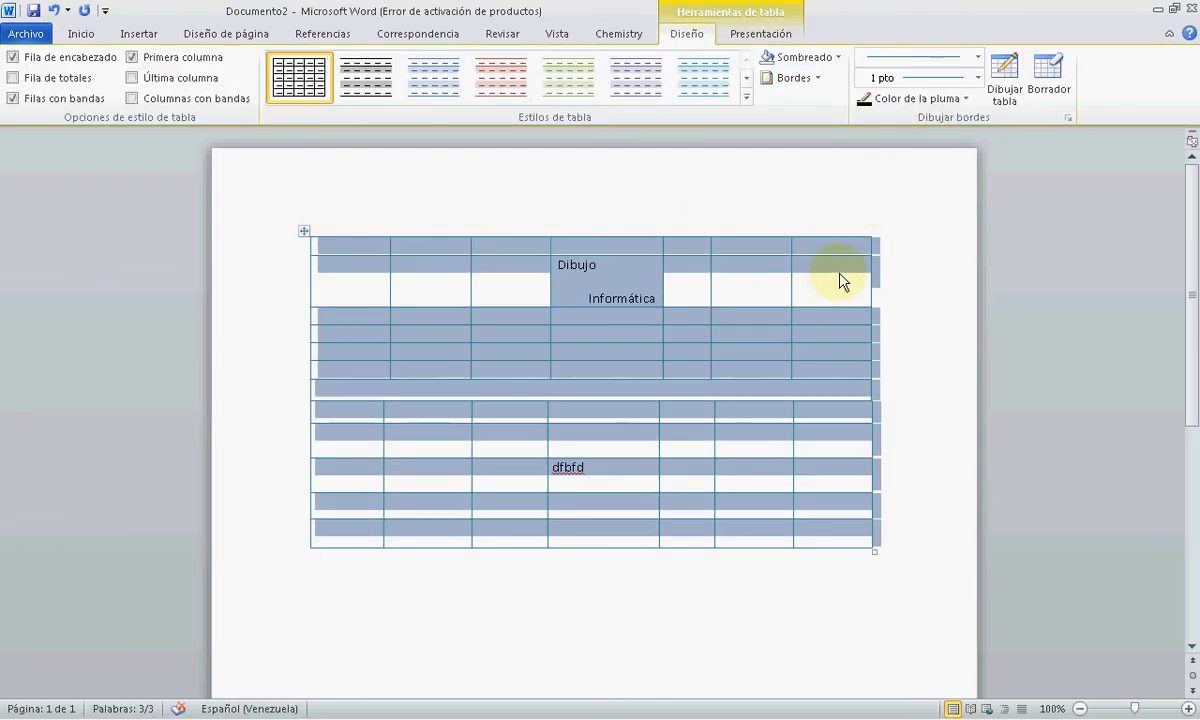
click(892, 264)
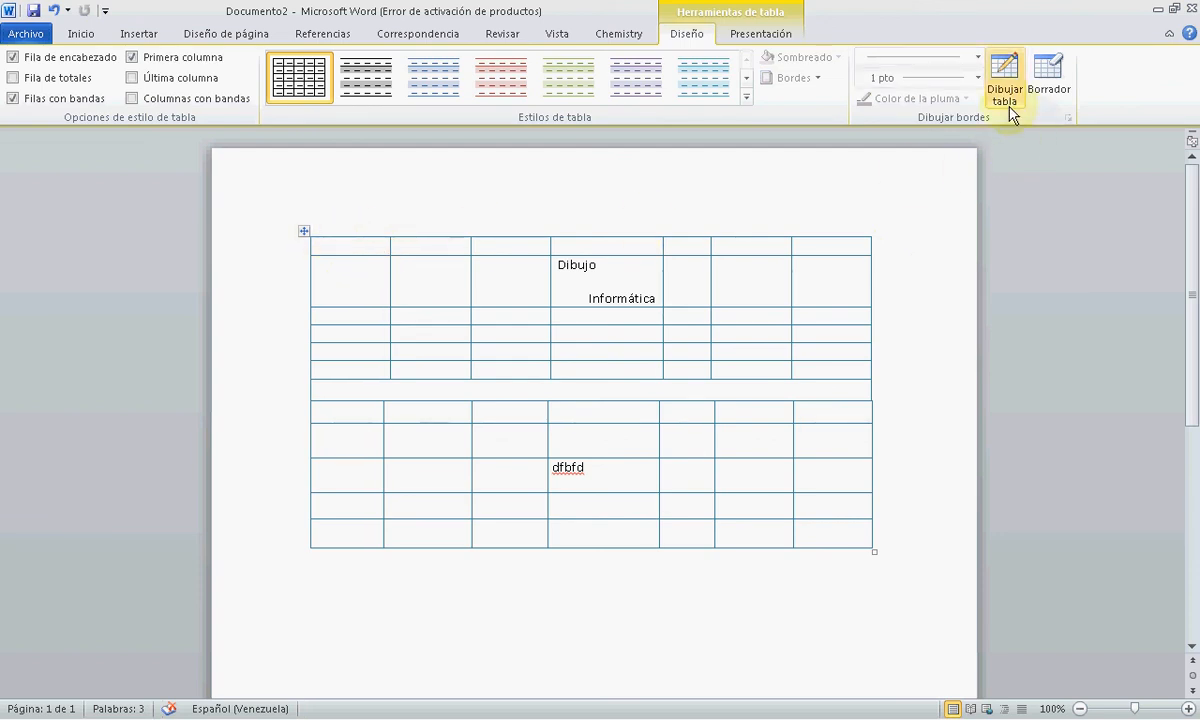
click(817, 78)
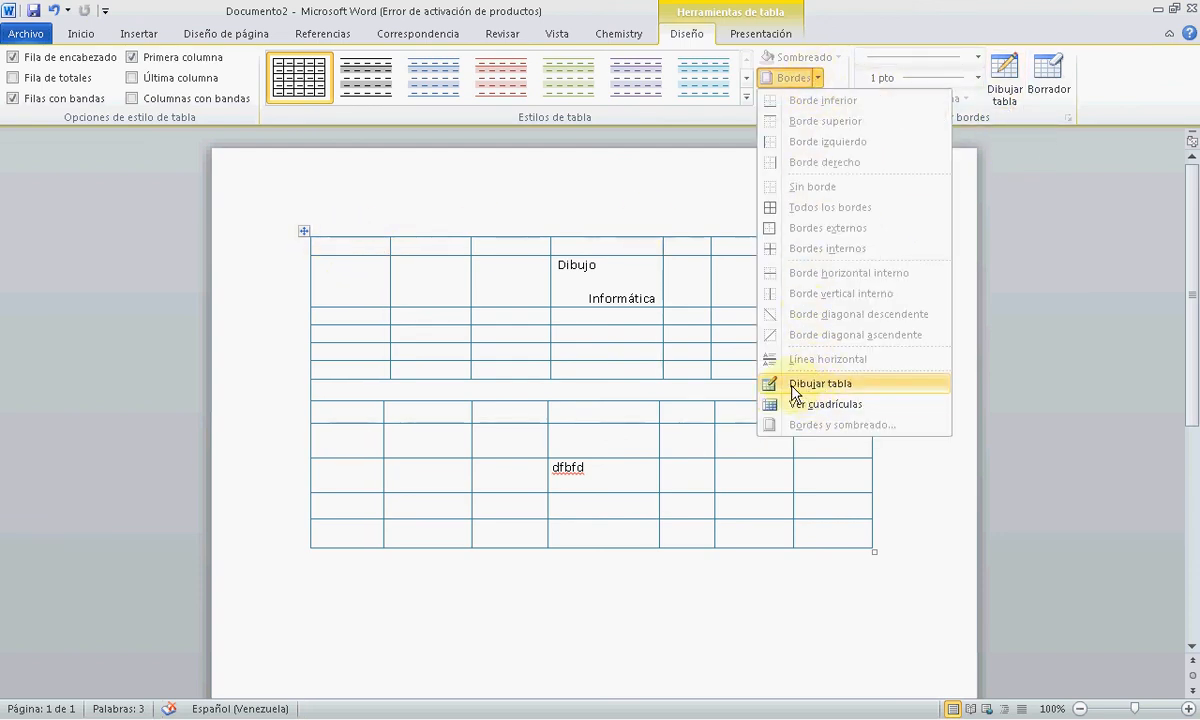
click(1004, 75)
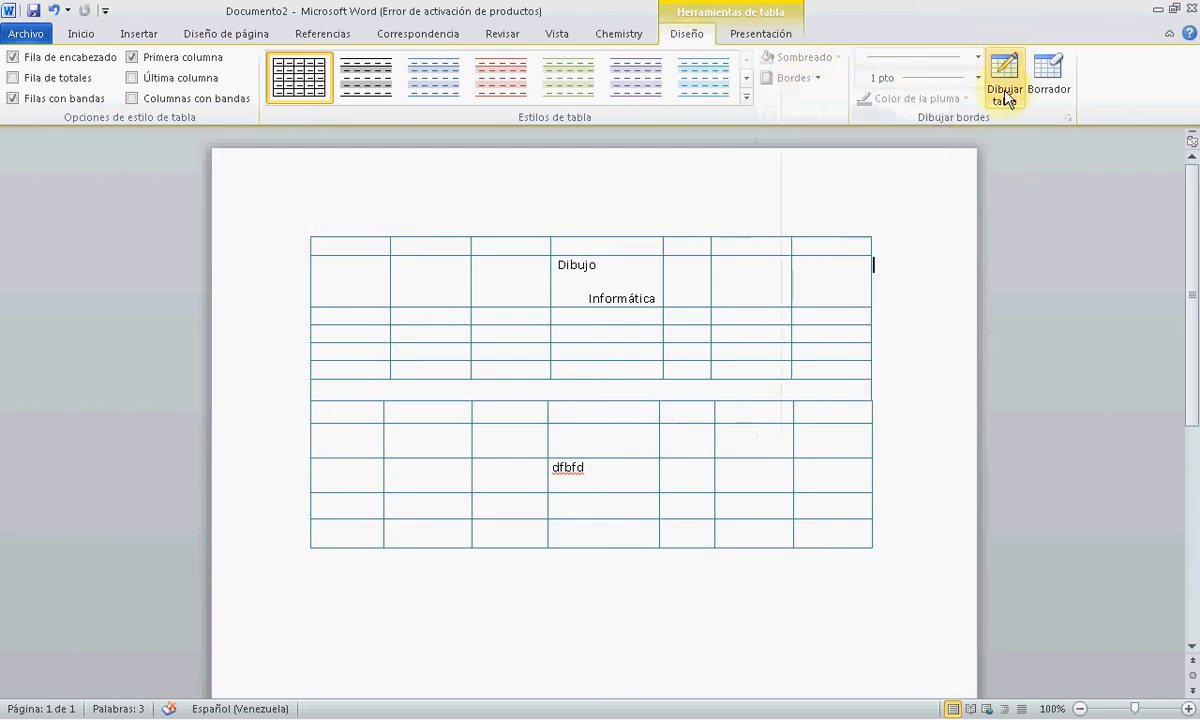
Step: Use the Eraser to remove the vertical dividers in the Dibujo/Informática row, keeping only the one before the last column
click(1058, 100)
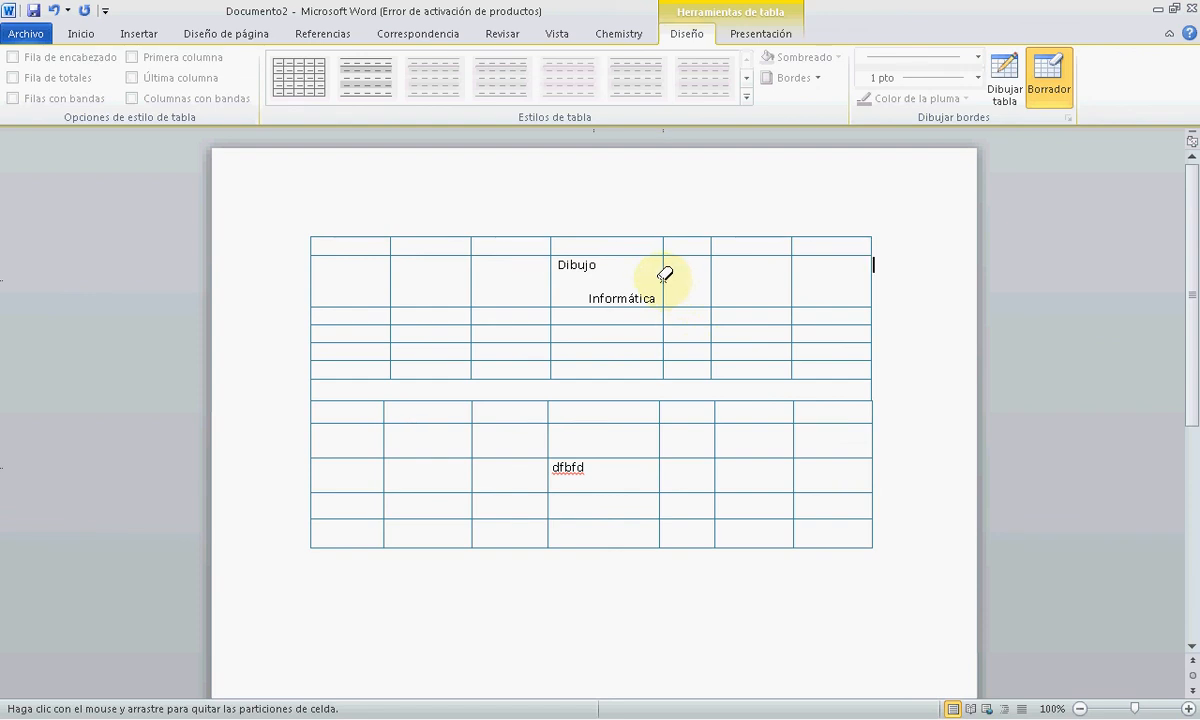
click(664, 275)
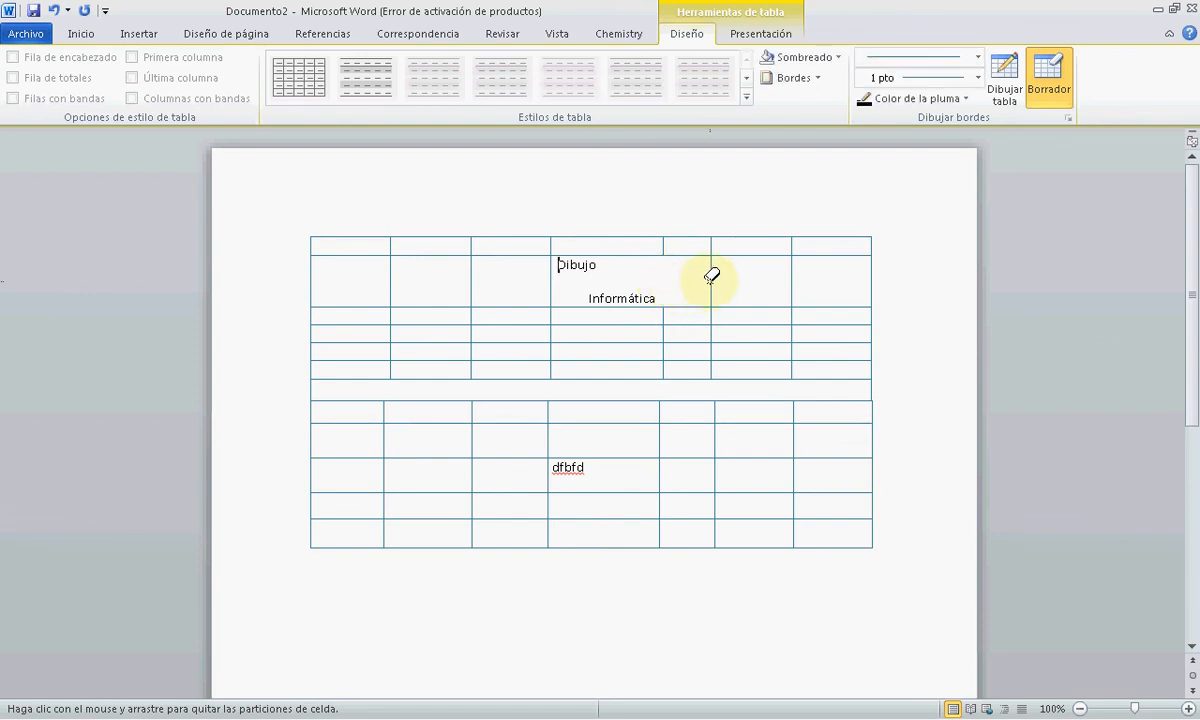
click(550, 272)
click(472, 280)
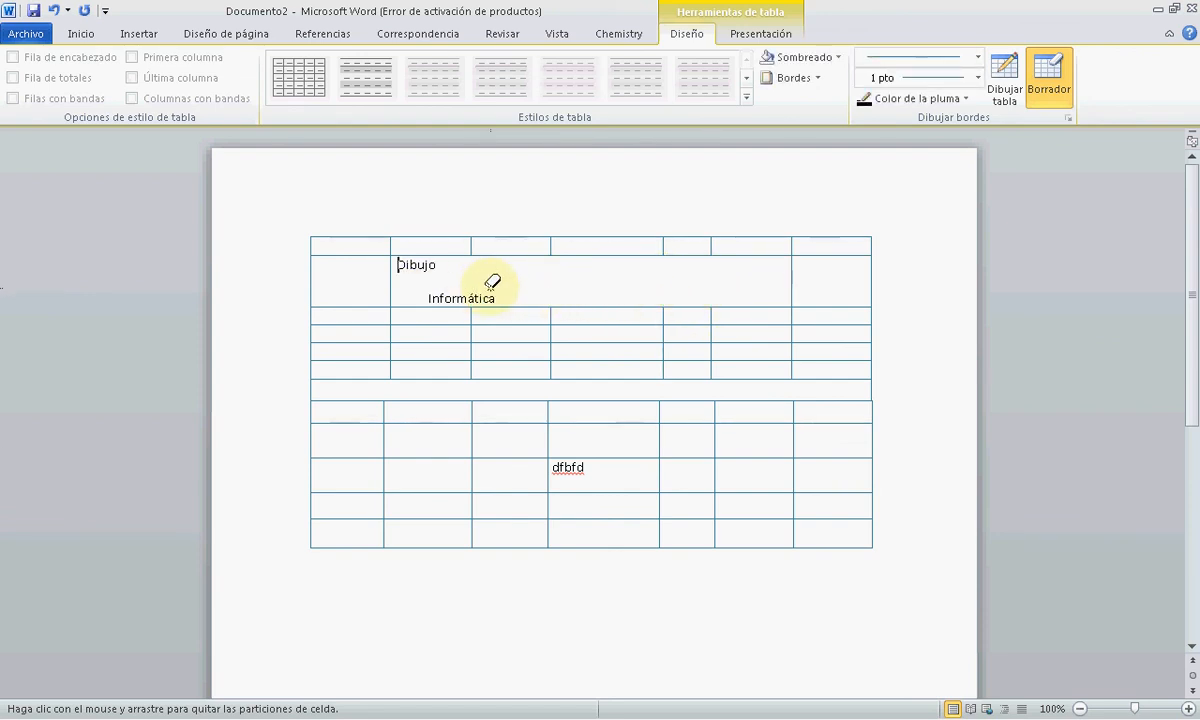
click(391, 280)
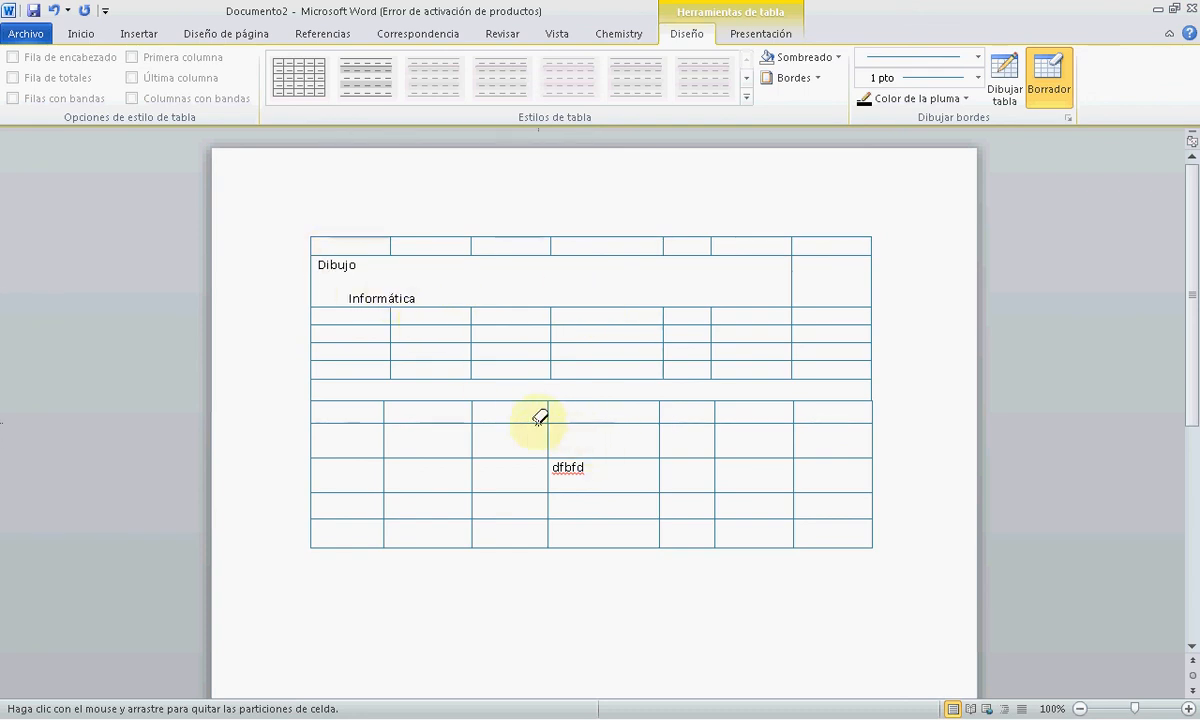
Step: Erase the first three border segments beneath the full-width row and all vertical dividers in the second and third rows below it
click(484, 400)
click(440, 400)
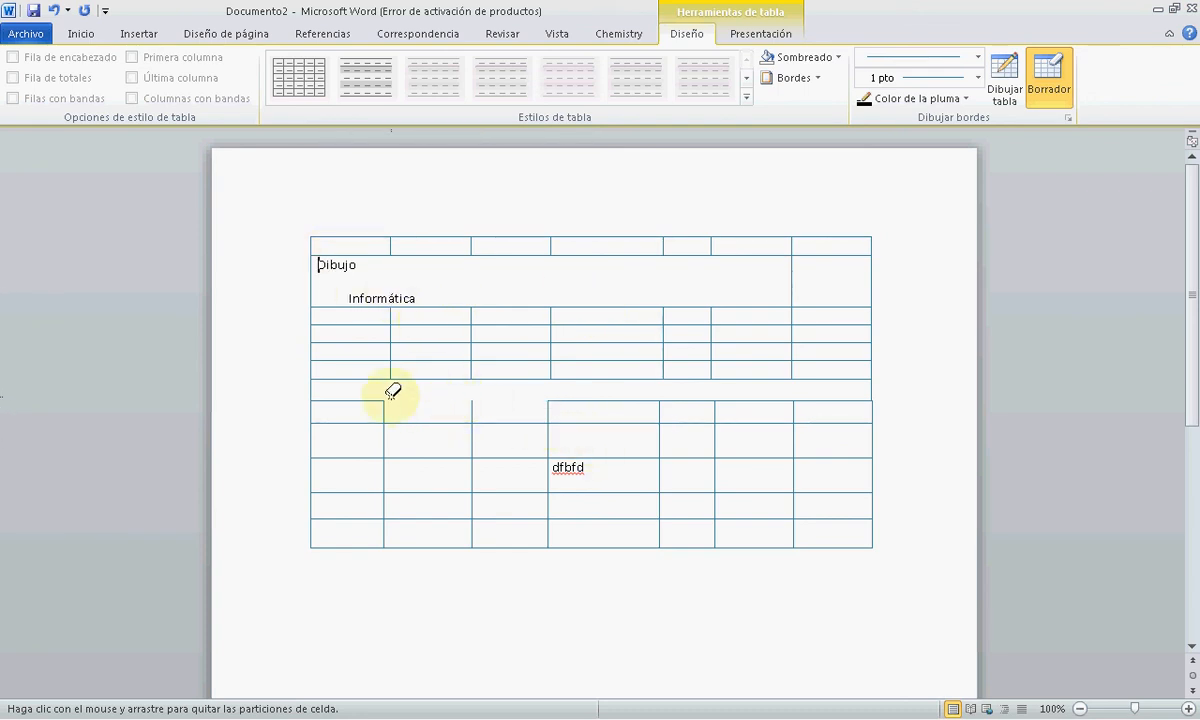
click(367, 400)
drag(345, 430, 795, 428)
drag(823, 479, 354, 474)
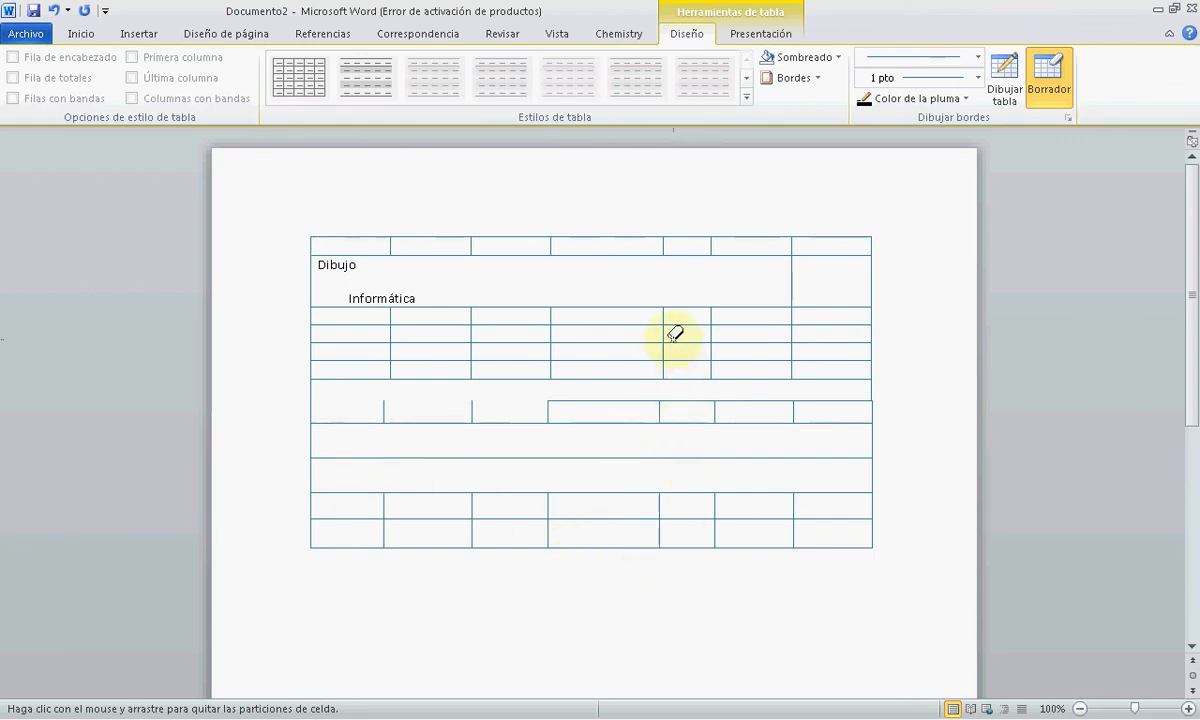
Step: Erase the inner lines of the four-row block beneath Informática, merging its fourth column and its first three columns into separate cells
drag(622, 314, 624, 362)
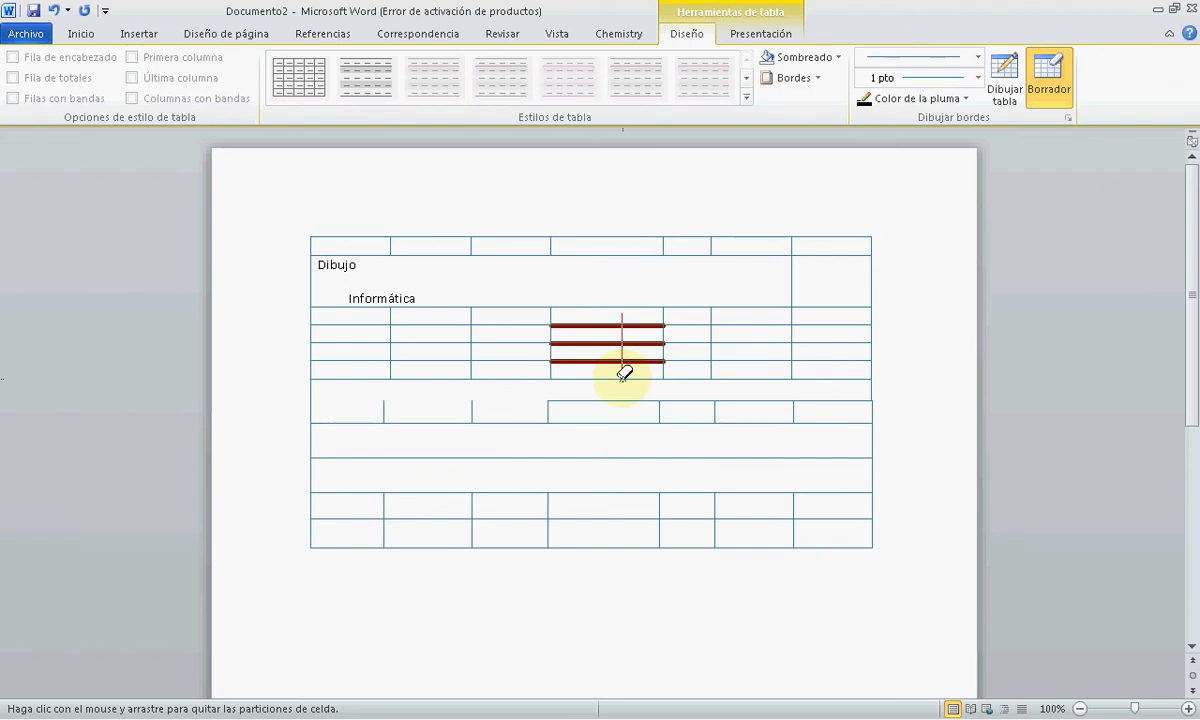
drag(624, 373, 625, 387)
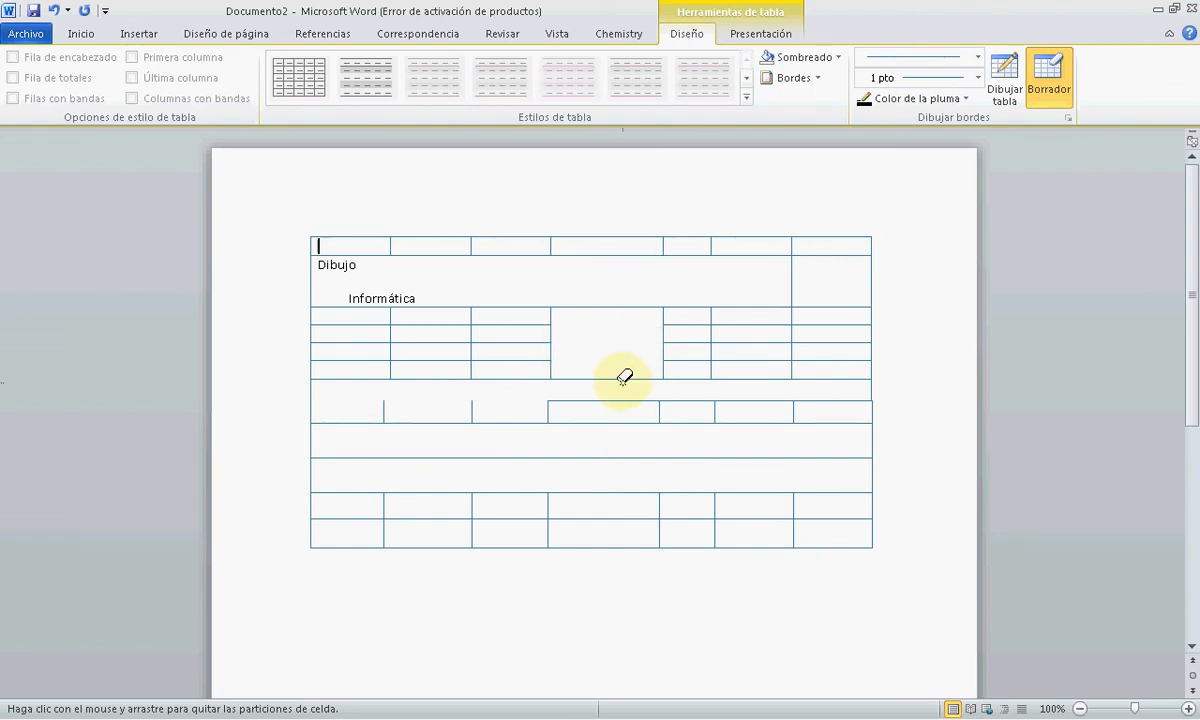
mouse_move(522, 318)
mouse_down()
mouse_move(509, 372)
mouse_move(357, 357)
mouse_up()
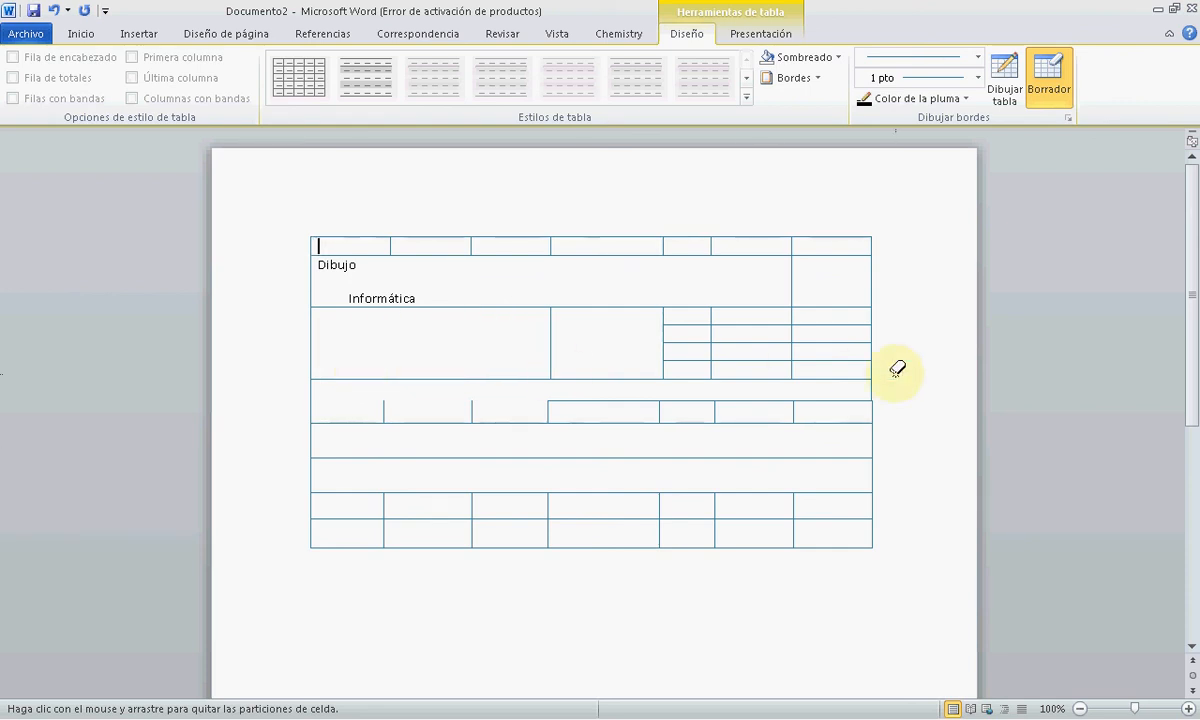
Step: Use Draw Table to divide the large merged cell beneath Informática with two vertical and two horizontal lines, extending one vertical through the row below
click(1004, 92)
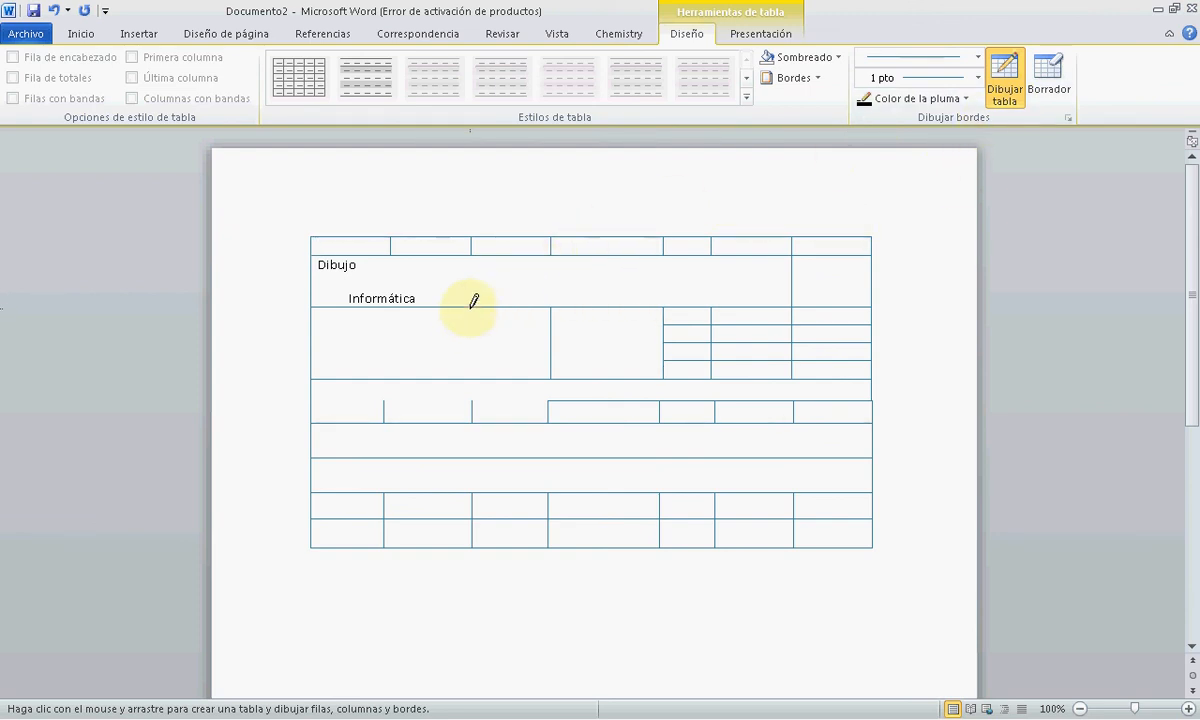
drag(474, 300, 472, 420)
drag(386, 310, 386, 378)
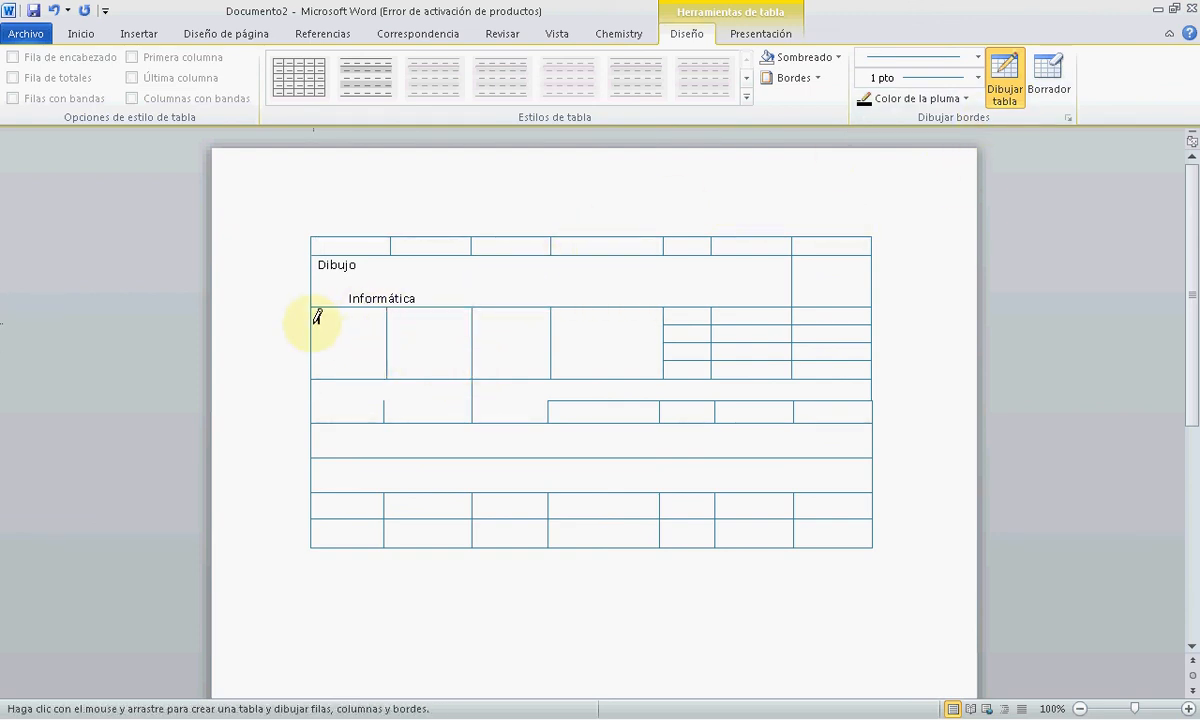
drag(317, 322, 520, 326)
drag(318, 346, 530, 346)
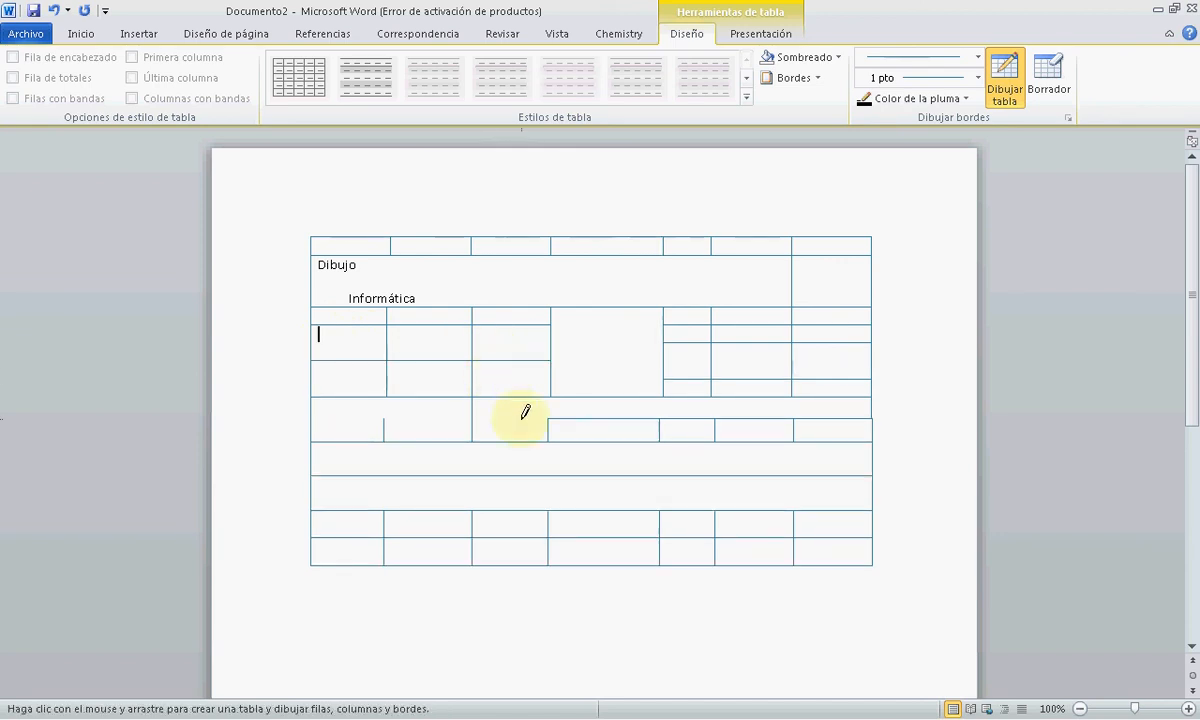
Step: Set the table-drawing pen color to standard red
click(969, 100)
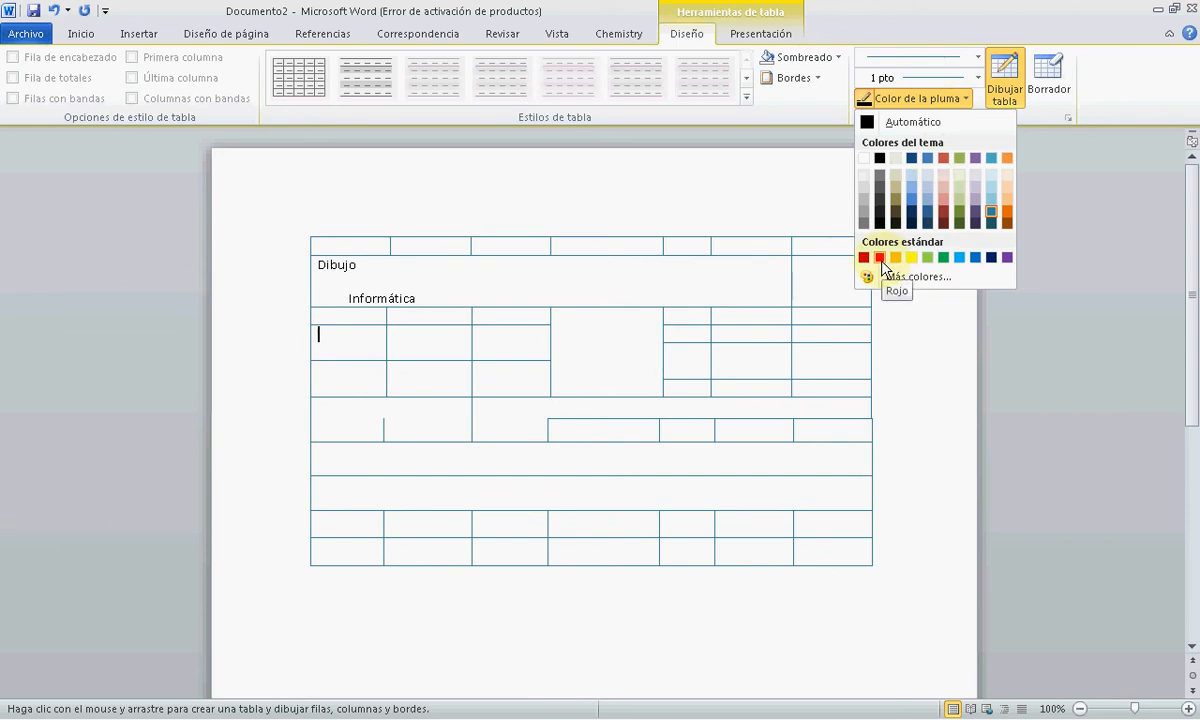
click(992, 210)
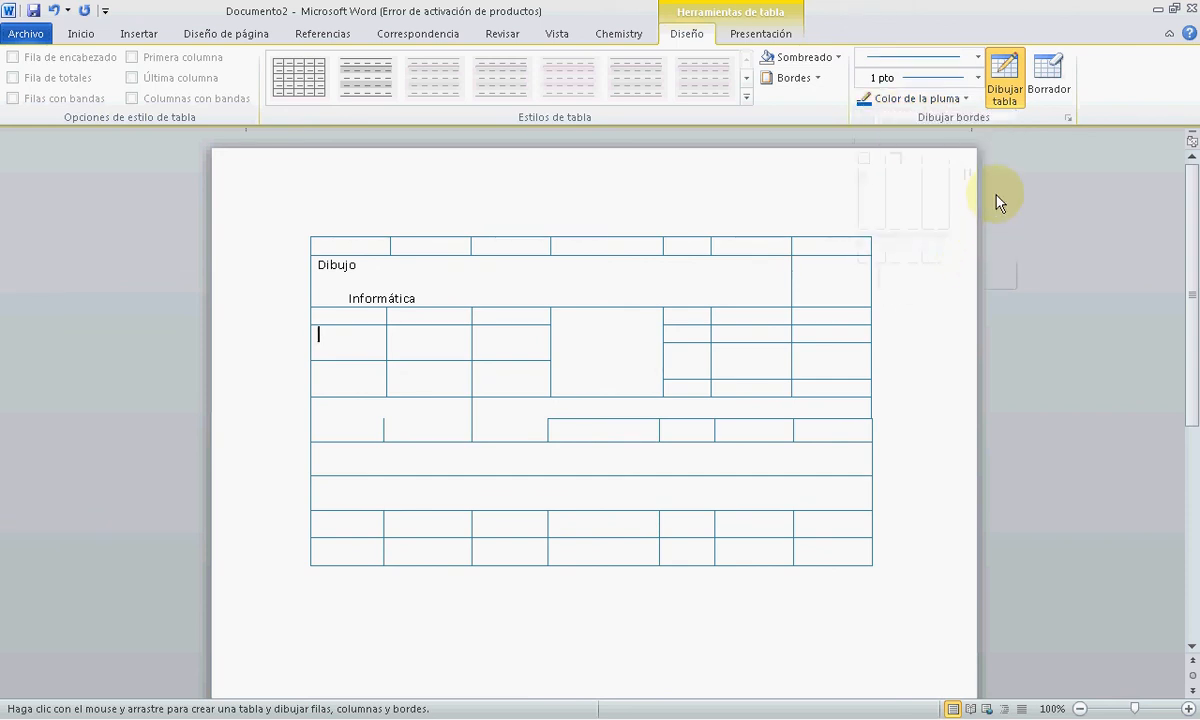
click(967, 102)
click(881, 258)
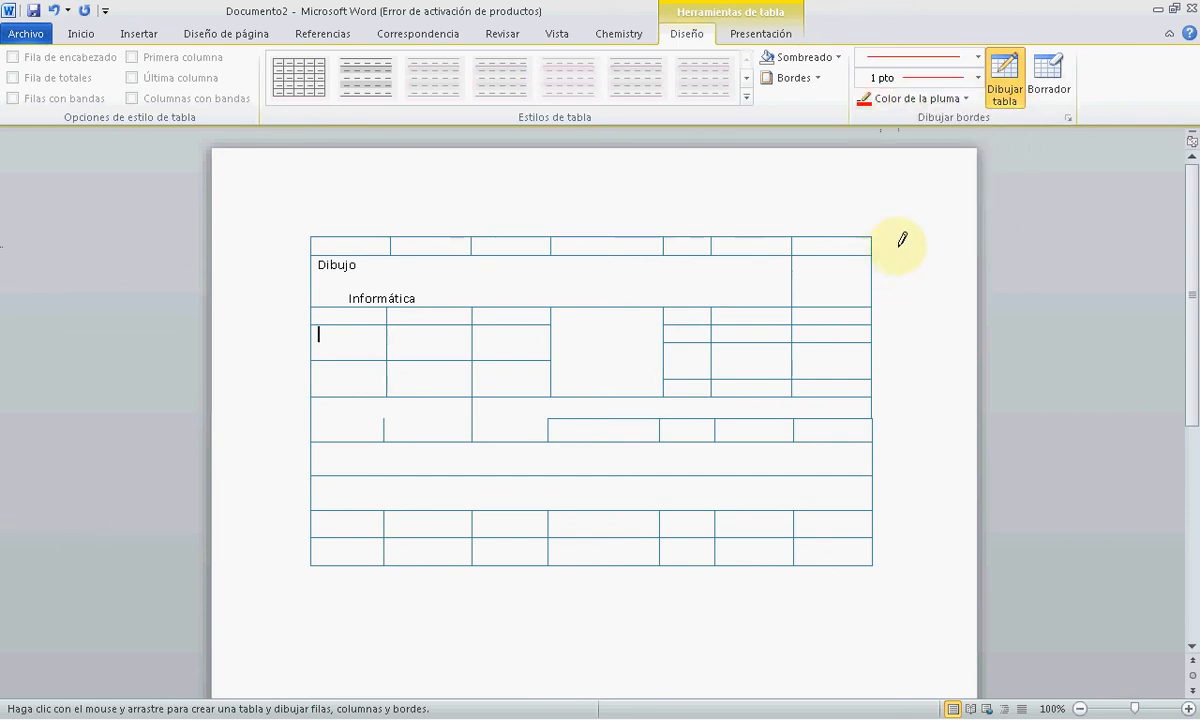
Step: Draw two vertical dividers in the Dibujo/Informática row using a thick-thin compound line style at 1 ½ pt
click(979, 57)
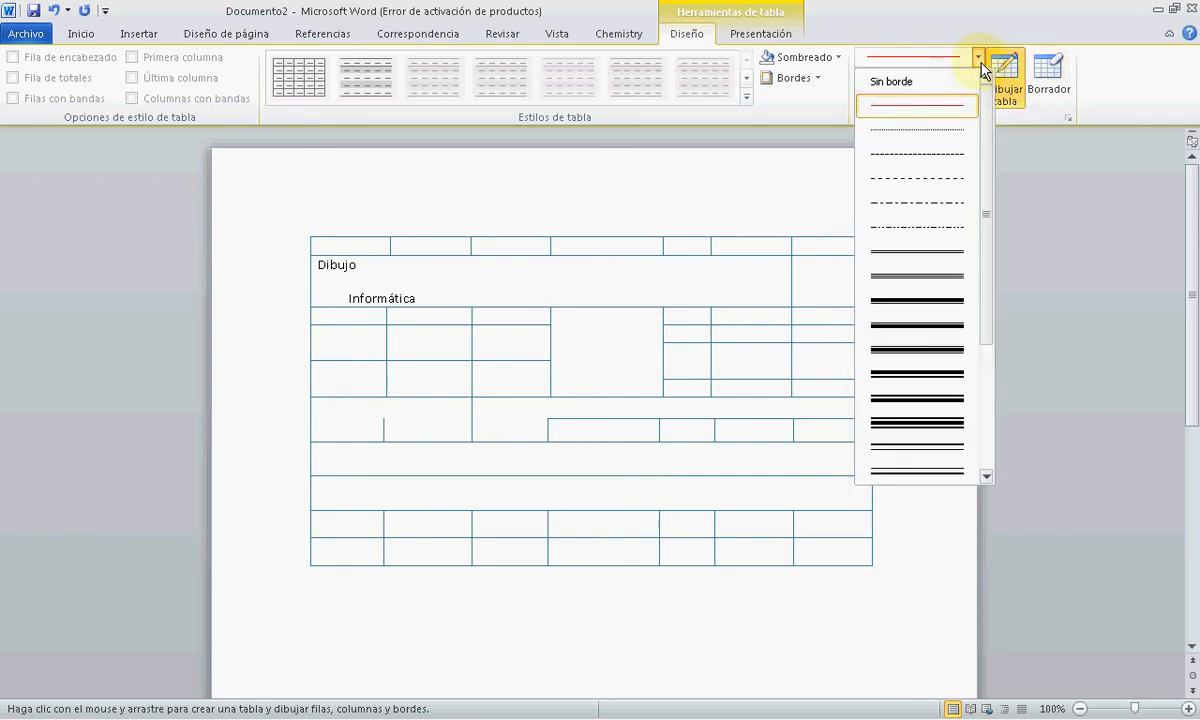
click(930, 300)
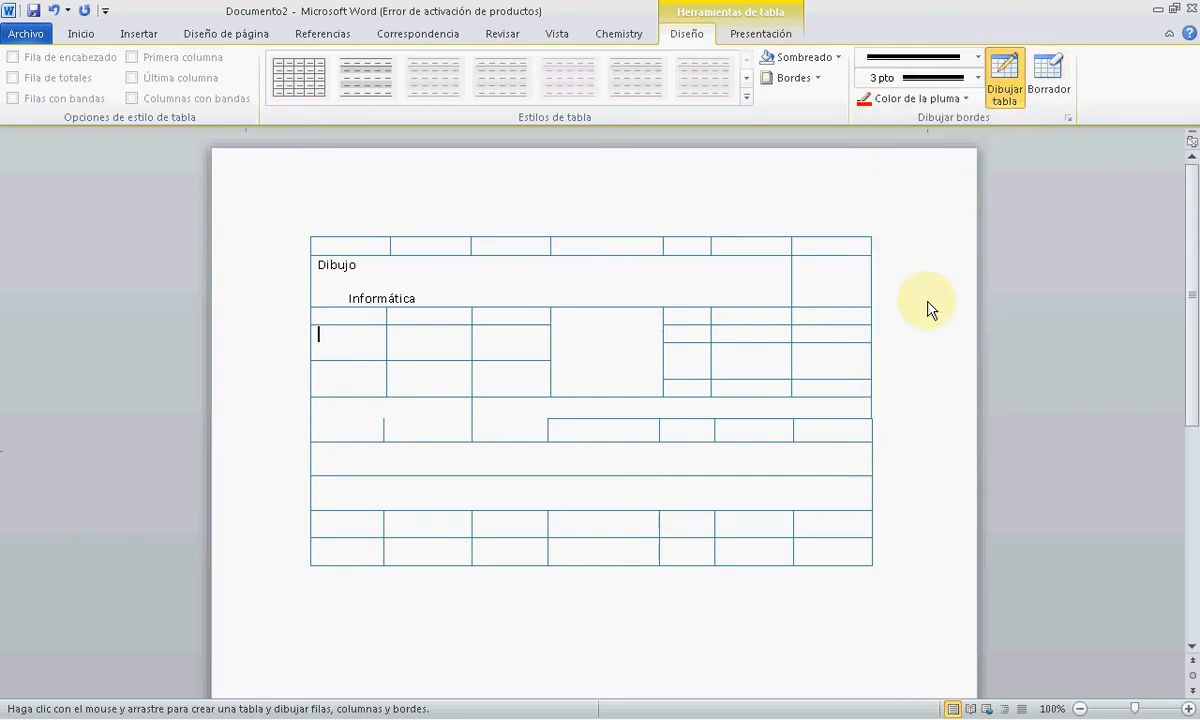
click(978, 78)
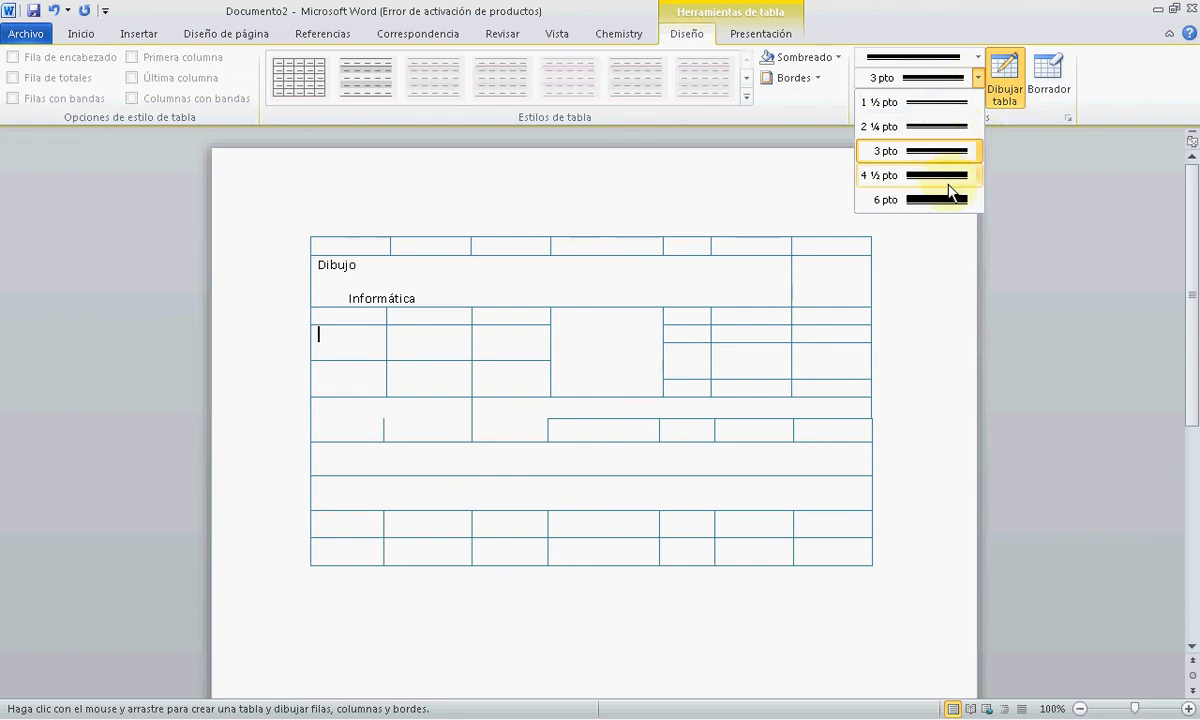
click(940, 102)
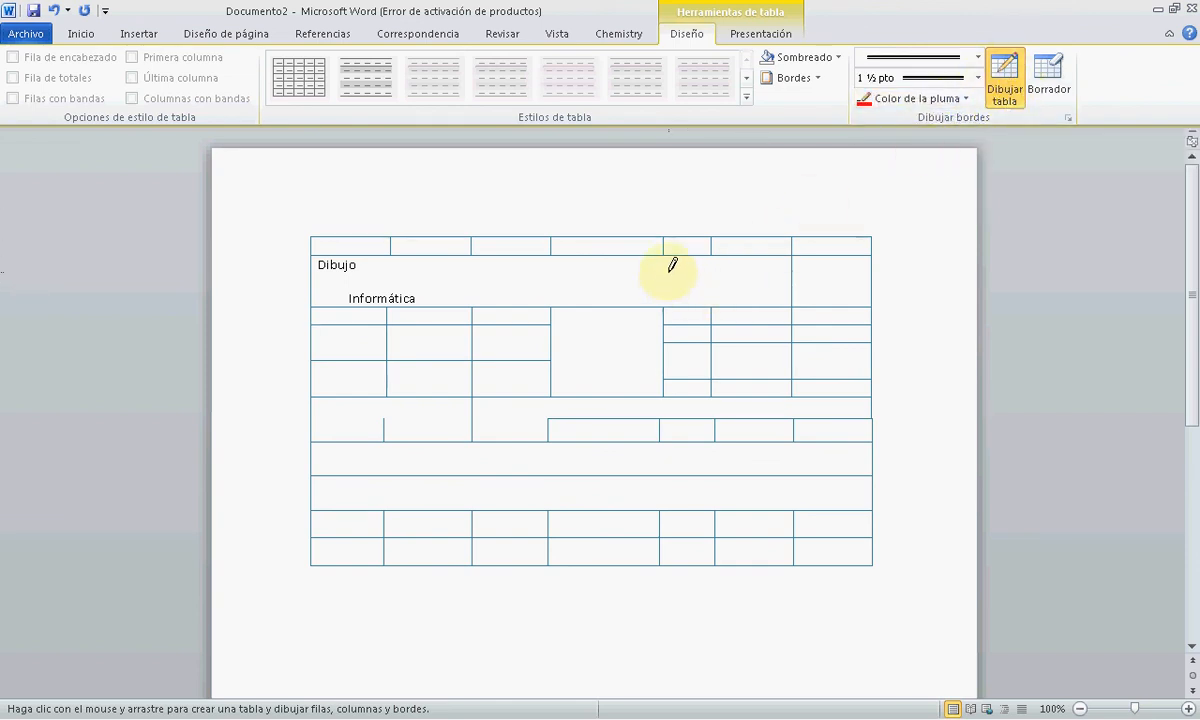
drag(663, 258, 662, 304)
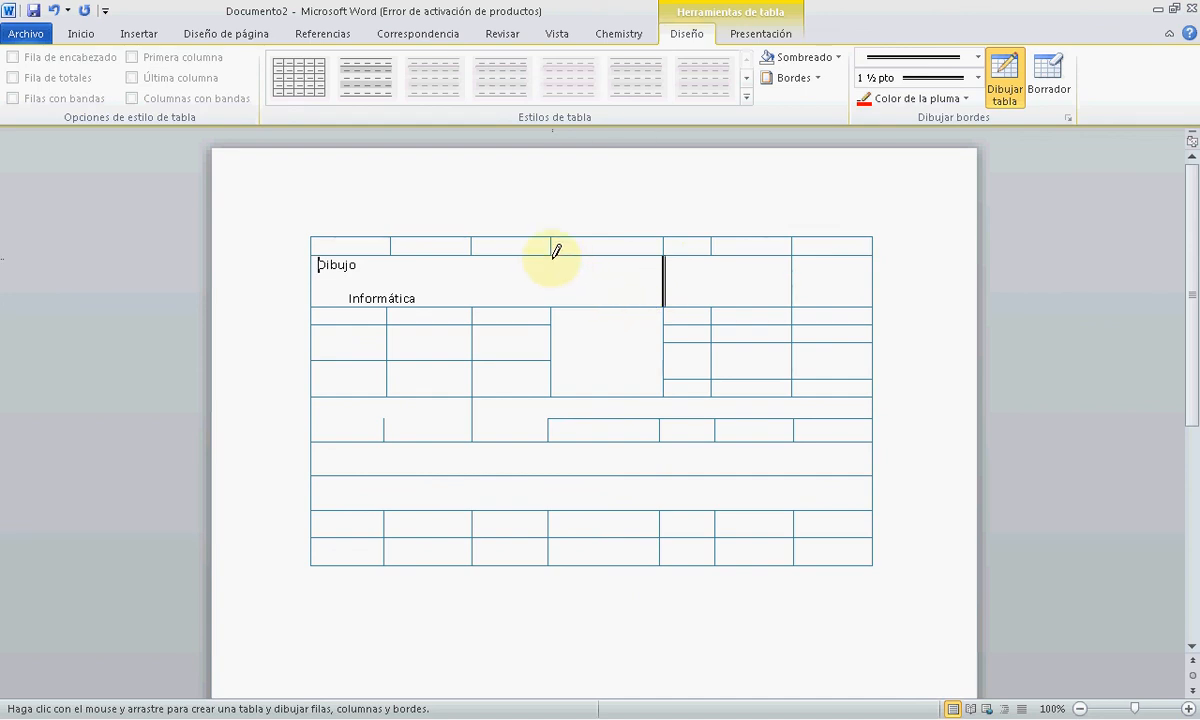
drag(553, 257, 553, 305)
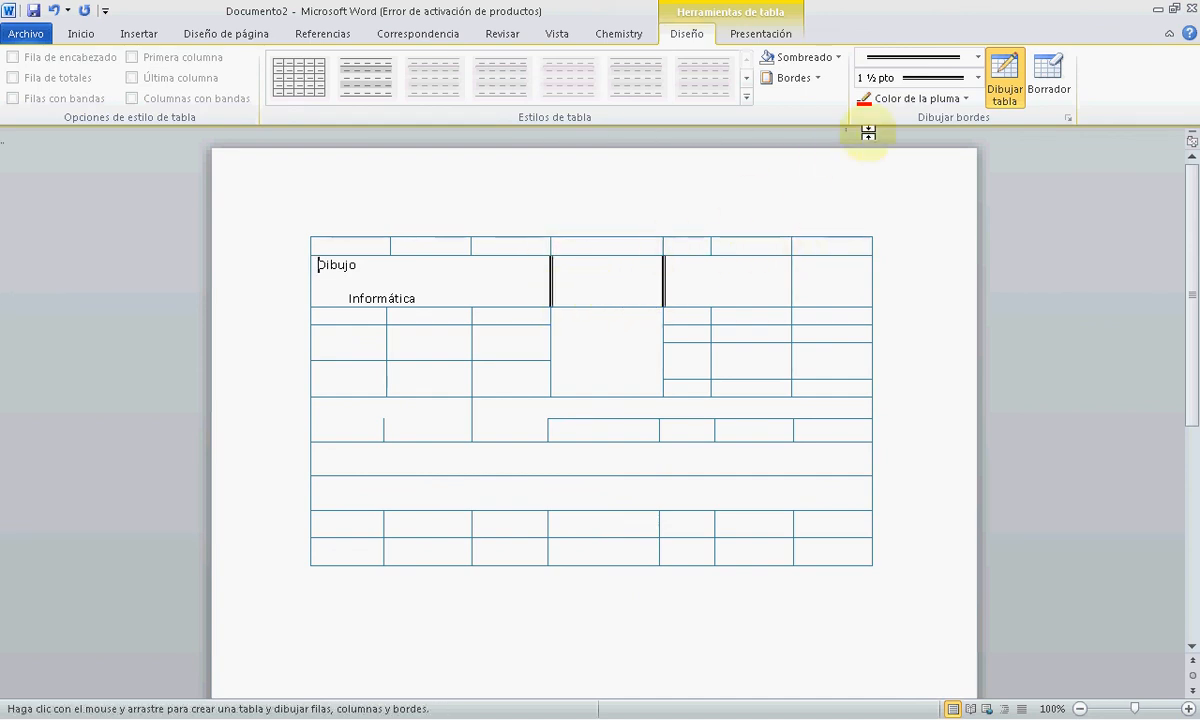
Step: Draw a red single-line 1 pt vertical divider and a crossing horizontal line in the cell immediately after the two black double-line dividers
click(977, 57)
click(880, 105)
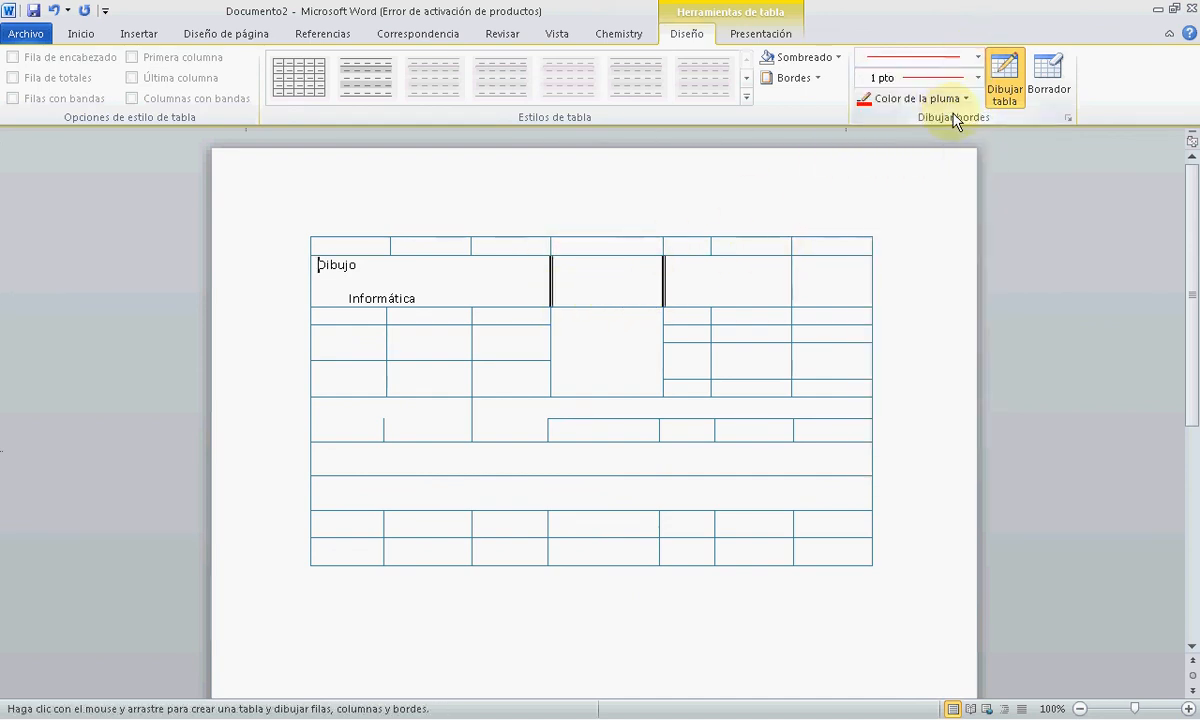
click(977, 60)
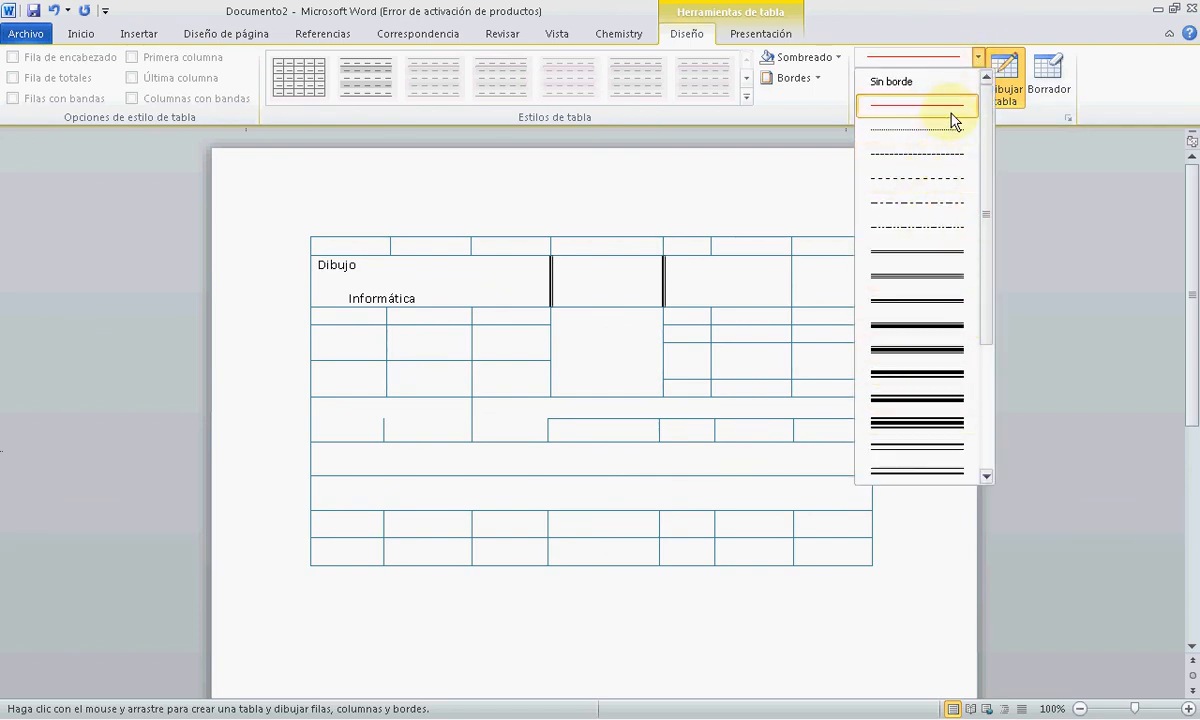
click(910, 105)
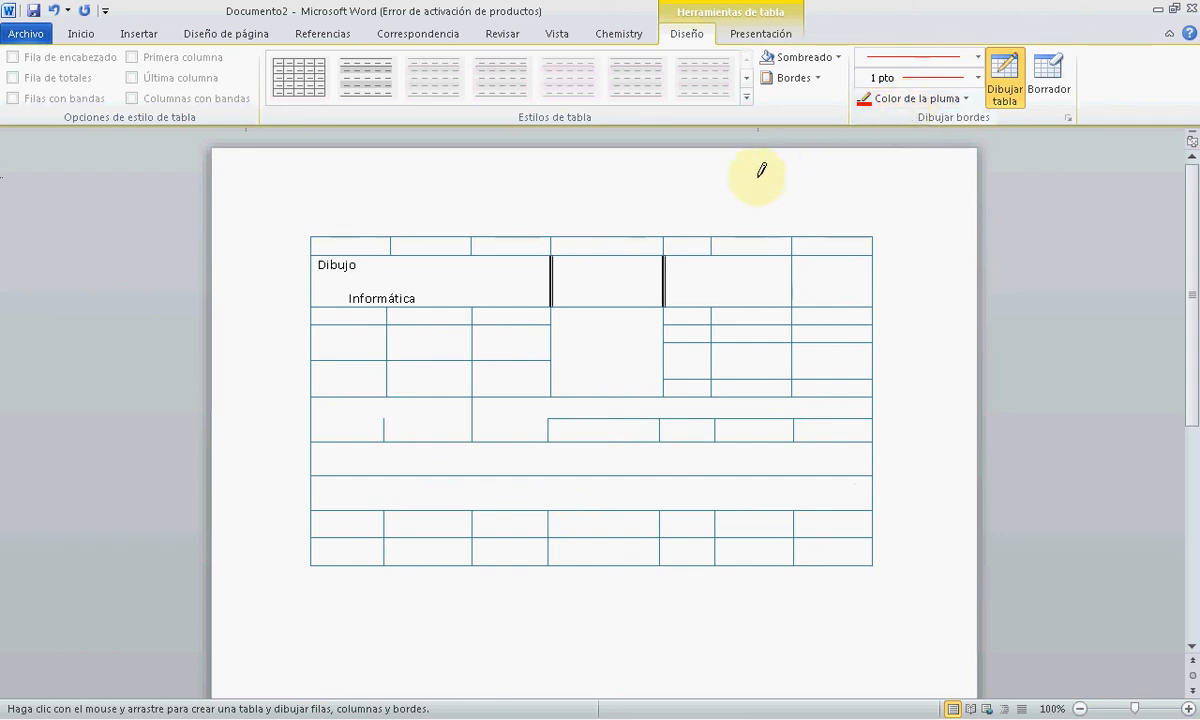
drag(712, 257, 712, 325)
drag(792, 277, 666, 277)
Step: Draw a red 3 pt vertical line through the last cell of the Dibujo/Informática row and the row below it
click(977, 77)
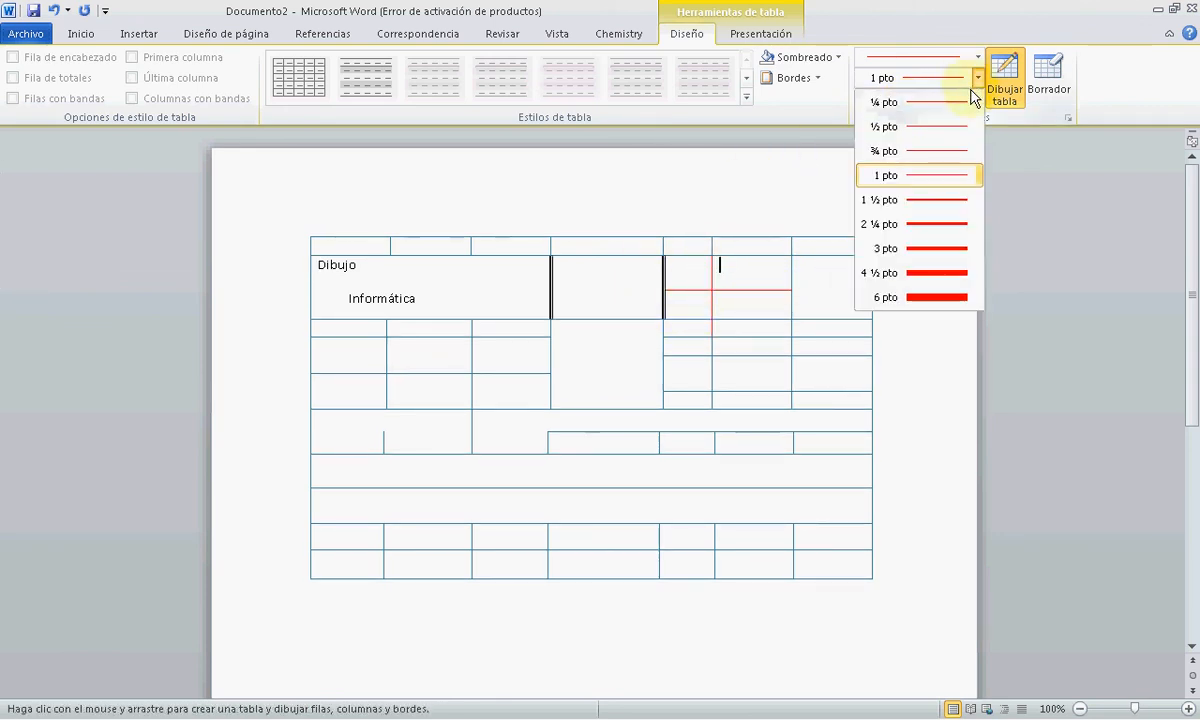
click(925, 243)
drag(829, 256, 829, 337)
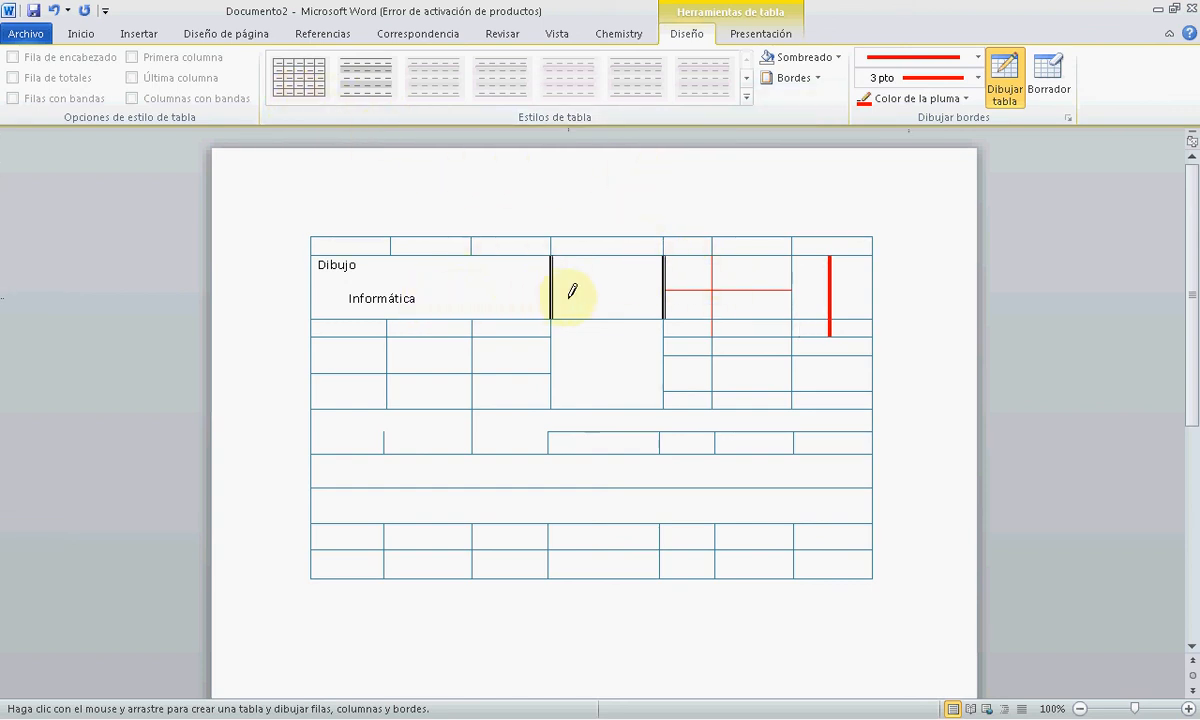
Step: Look over the built-in table styles without applying one, and stop drawing table lines
click(746, 97)
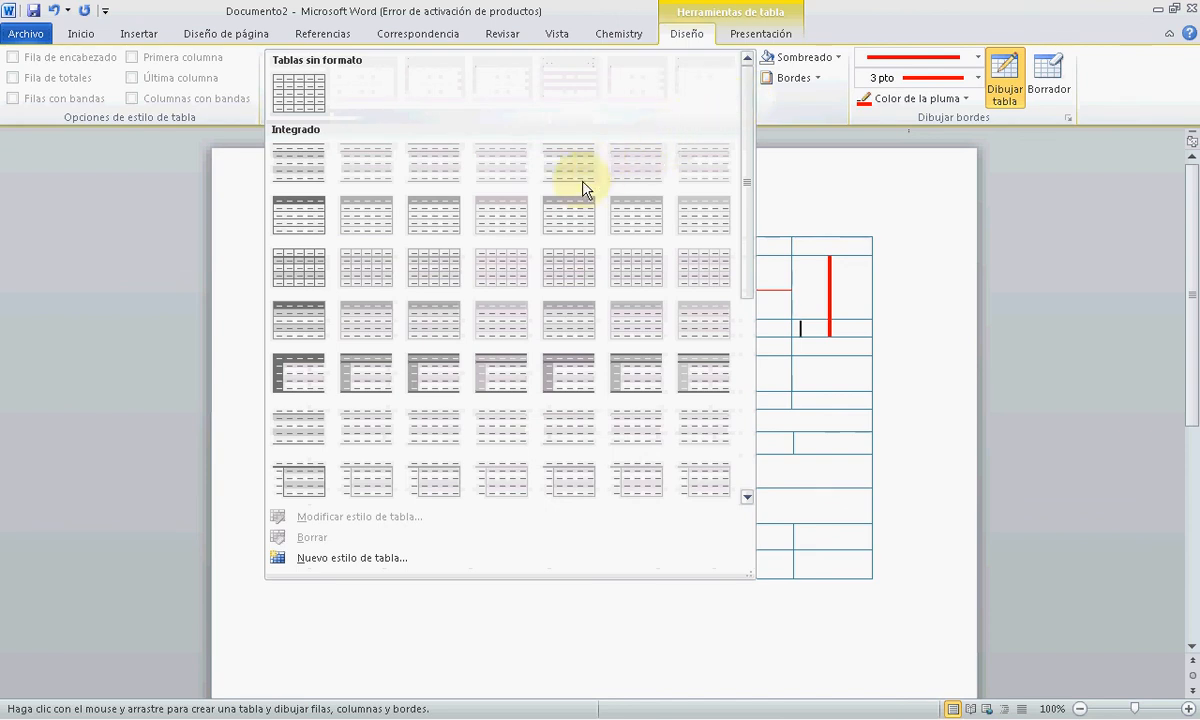
click(824, 130)
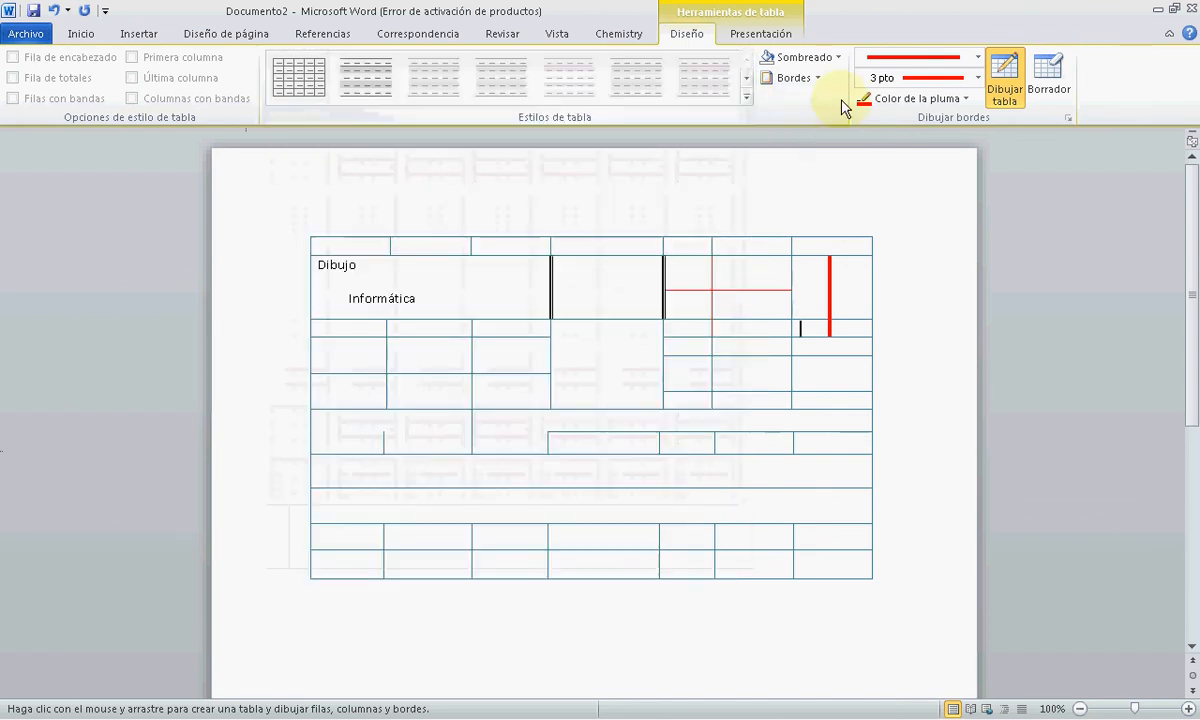
click(893, 229)
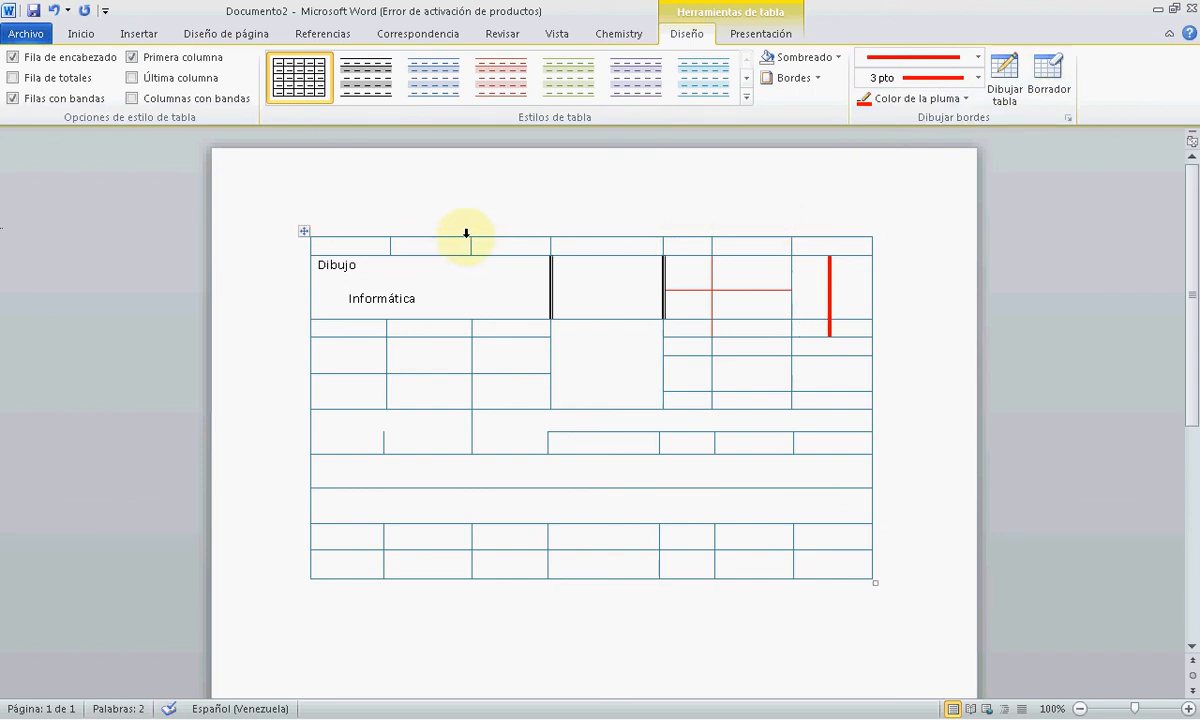
Step: Review the column, row and AutoFit options for inserting a table without creating one
click(139, 33)
click(169, 78)
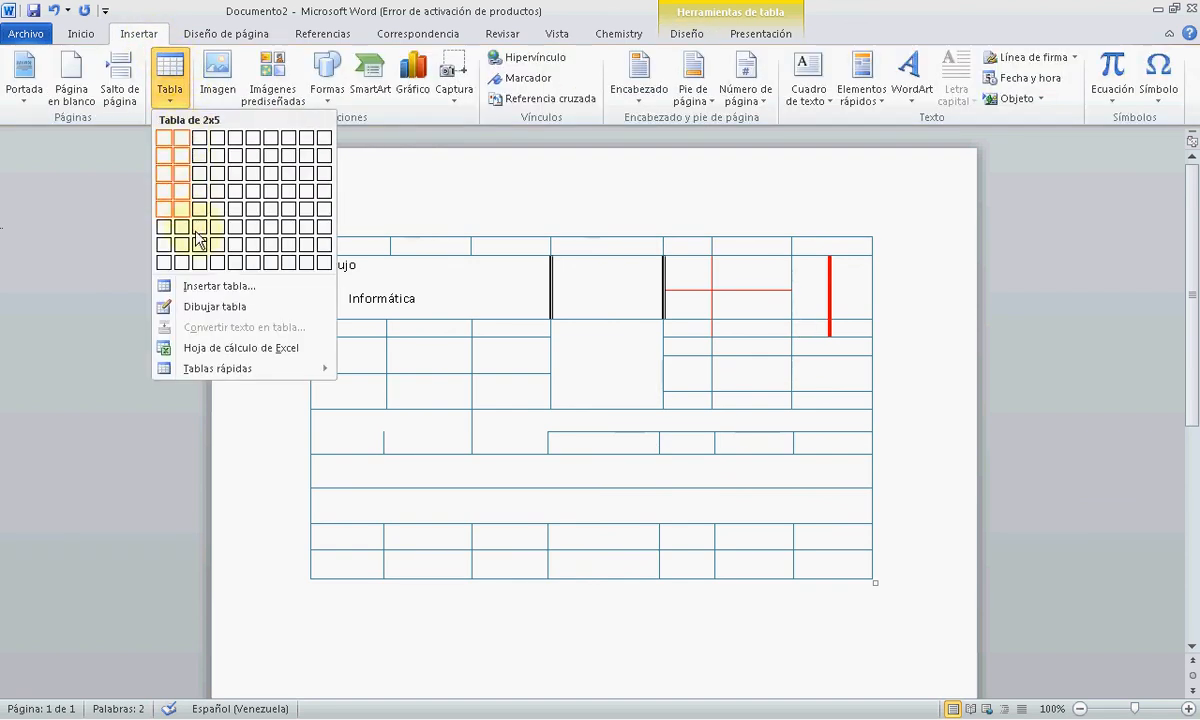
click(185, 287)
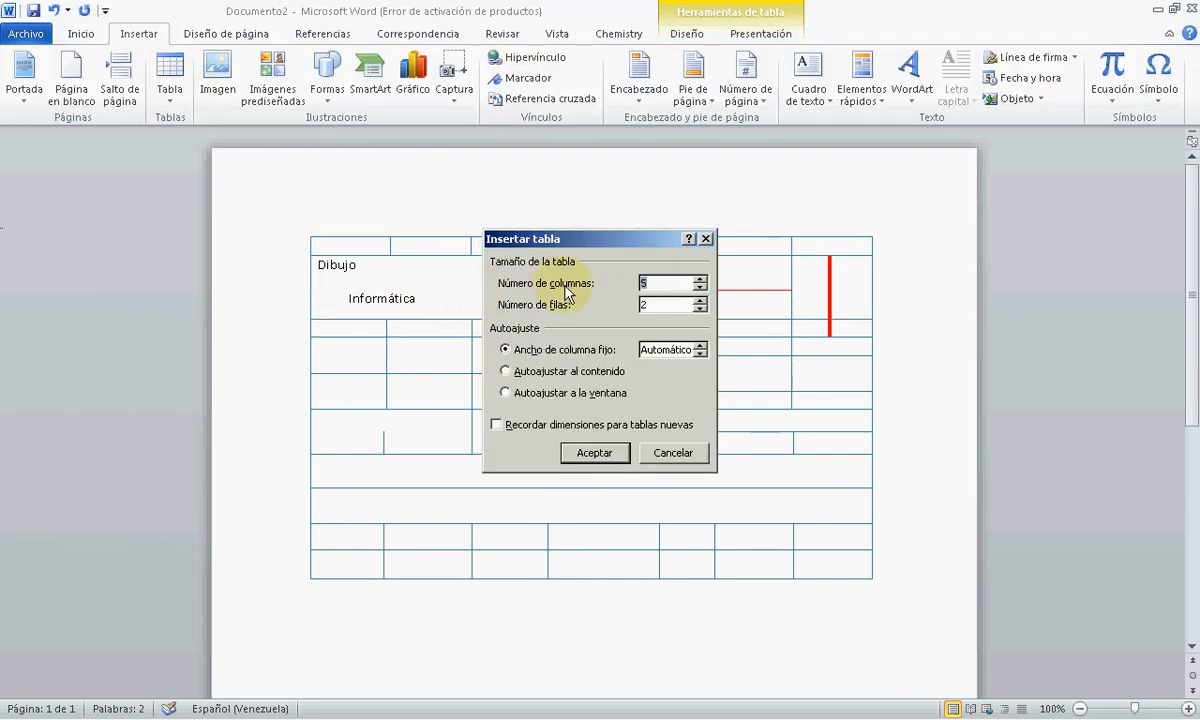
click(671, 453)
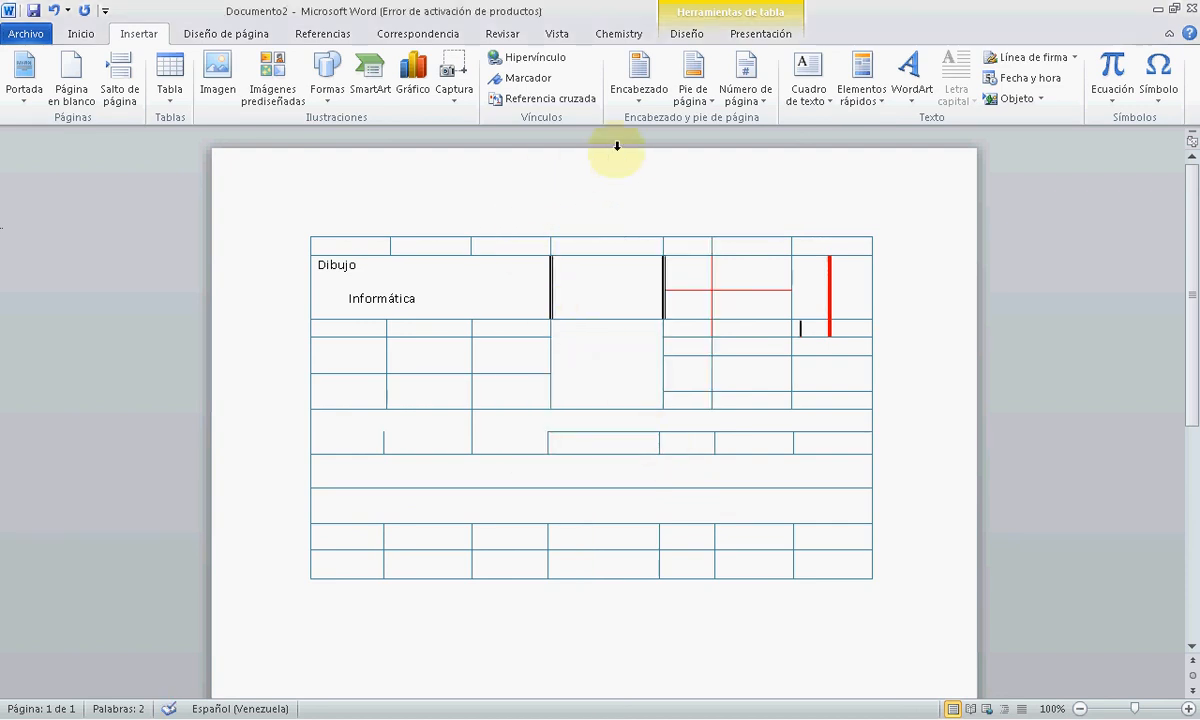
Step: Select the entire table and display its layout tools
click(305, 234)
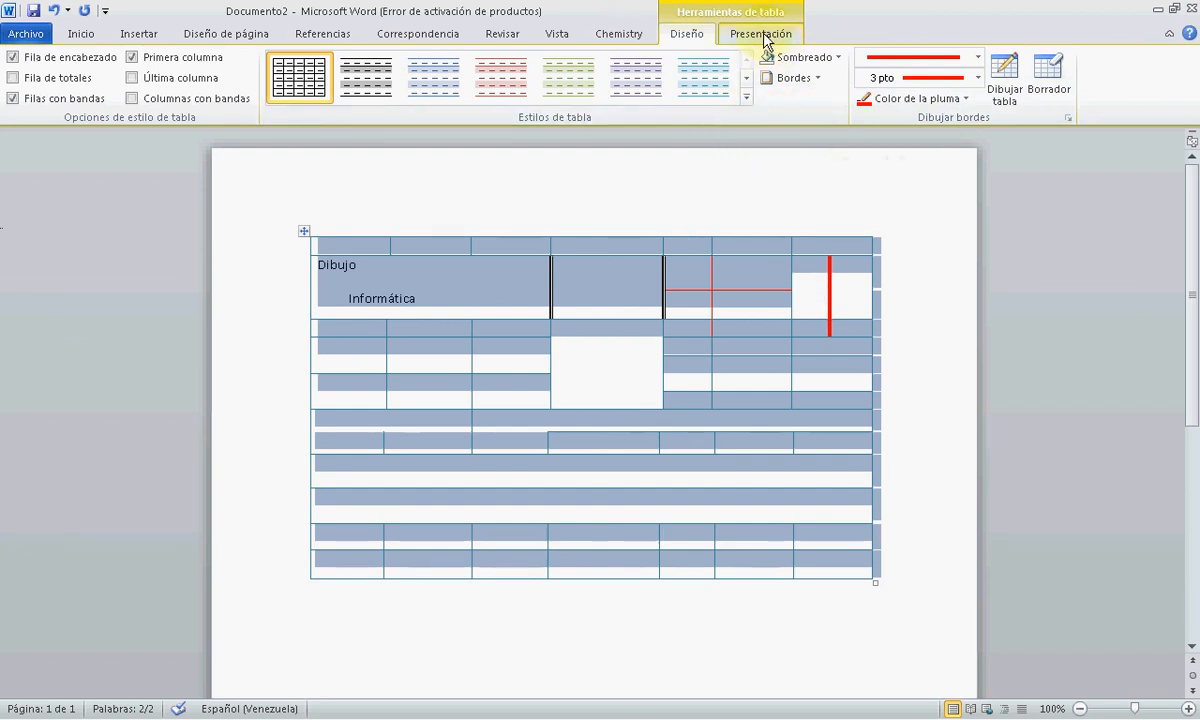
click(724, 38)
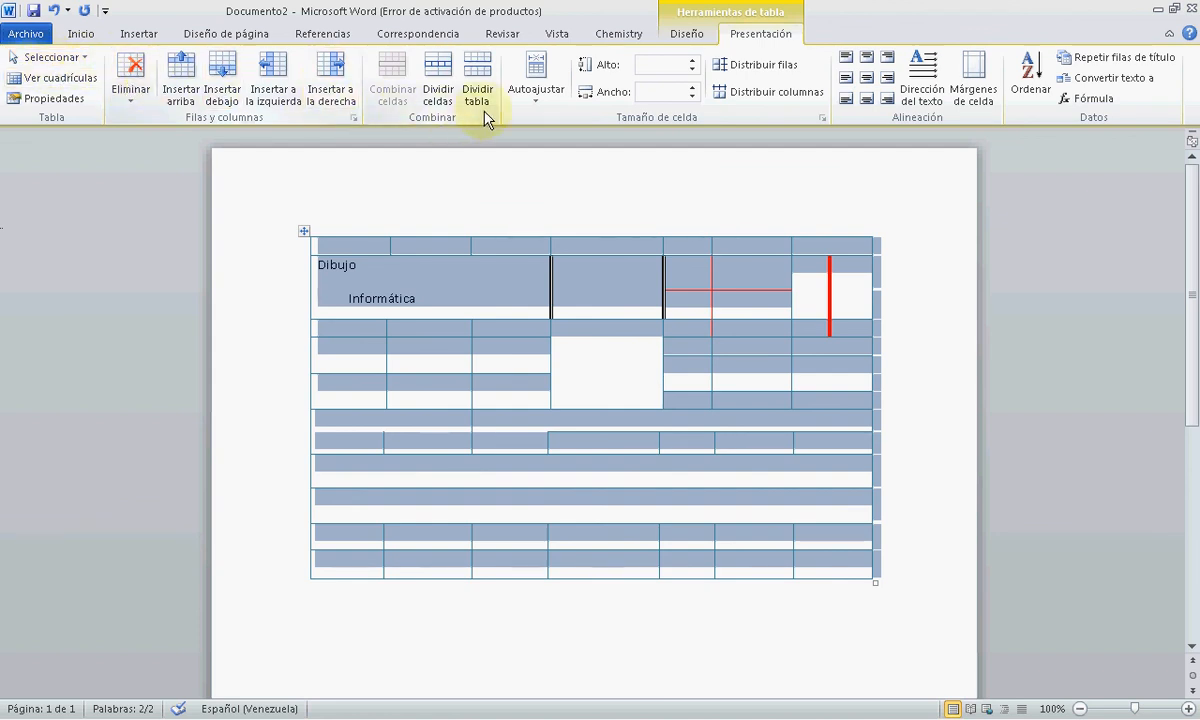